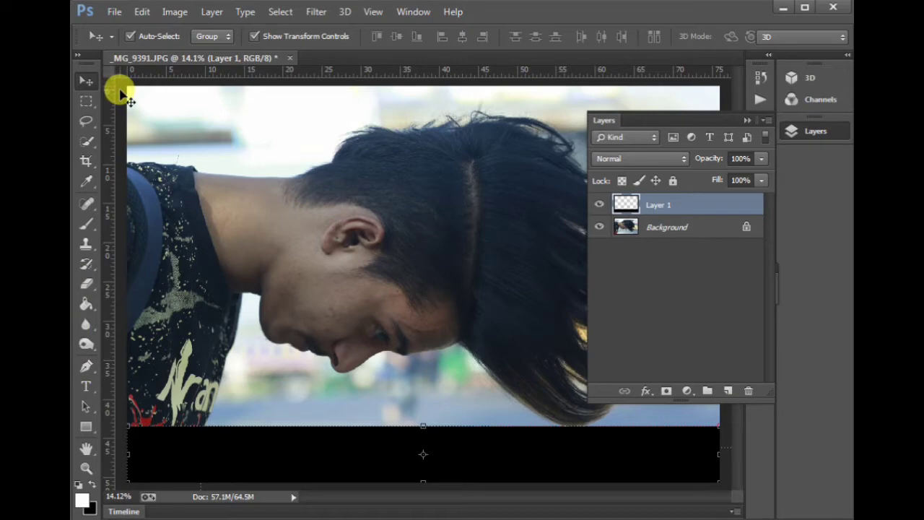
Delete Layer 1, the black band layer, leaving only the Background portrait.
{"action": "left_click", "coordinate": [746, 390]}
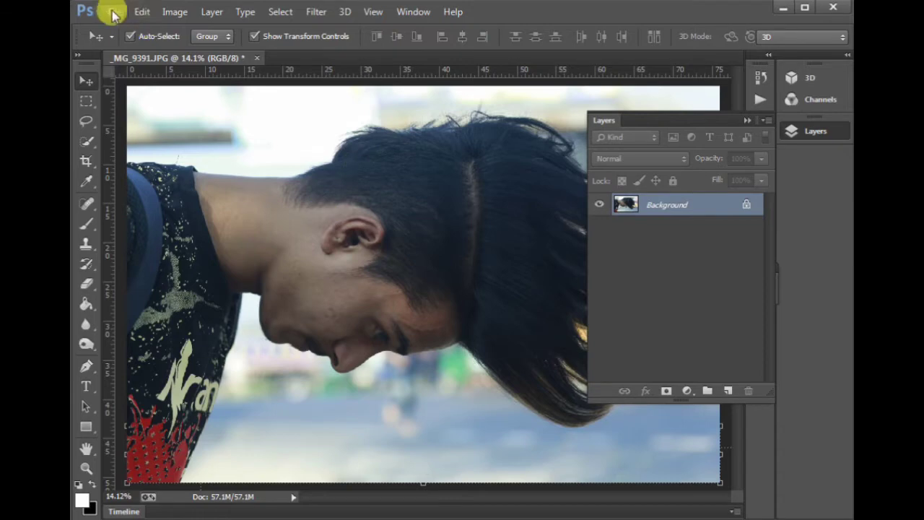
{"action": "left_click", "coordinate": [113, 13]}
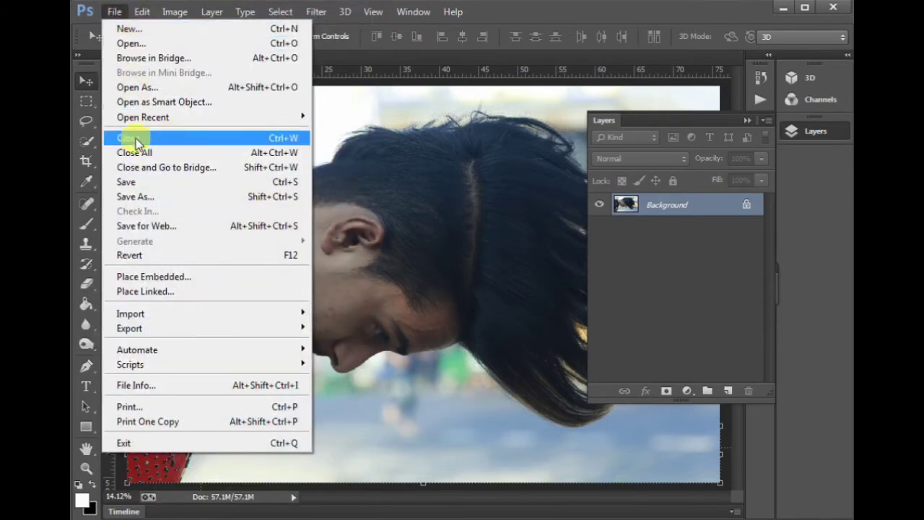
{"action": "left_click", "coordinate": [130, 28]}
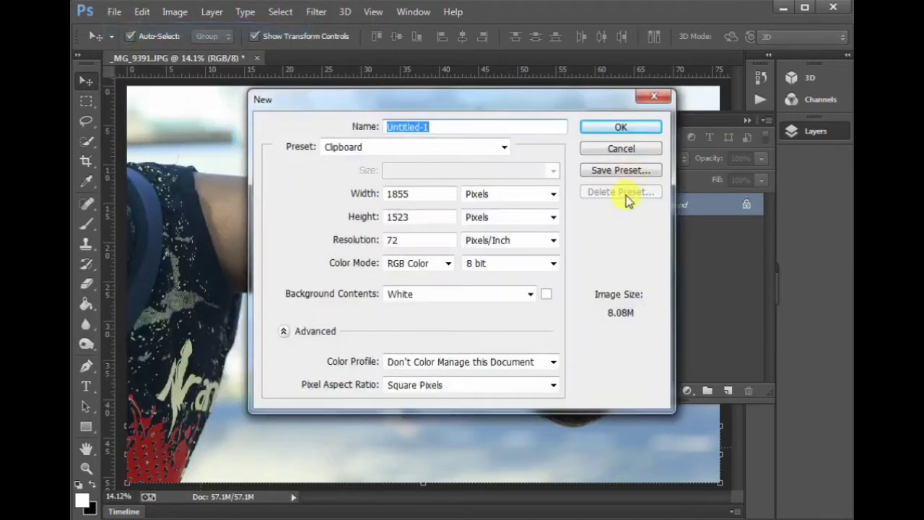
{"action": "left_click", "coordinate": [620, 128]}
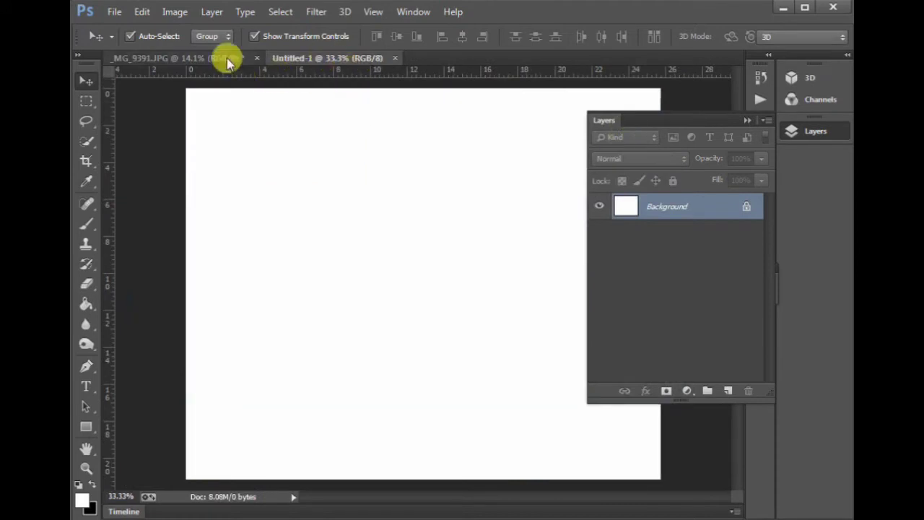
{"action": "left_click", "coordinate": [225, 58]}
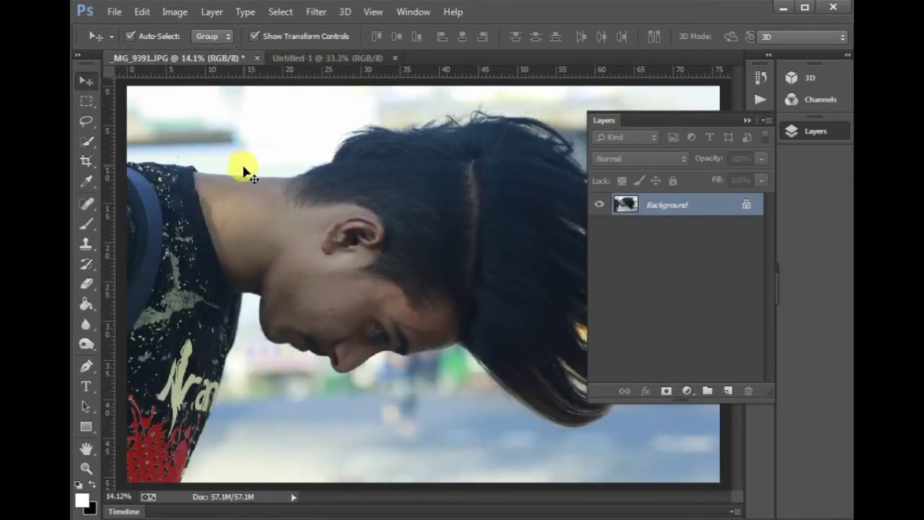
{"action": "left_click", "coordinate": [317, 57]}
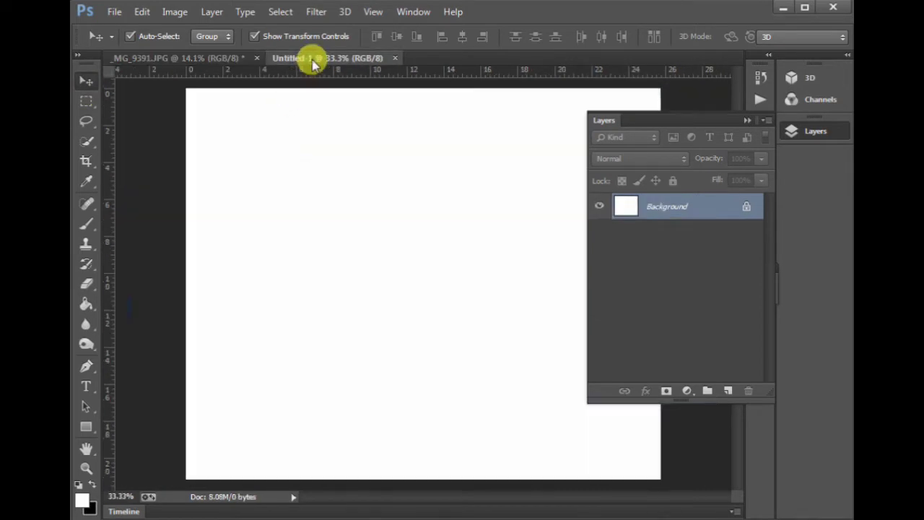
{"action": "left_click", "coordinate": [219, 58]}
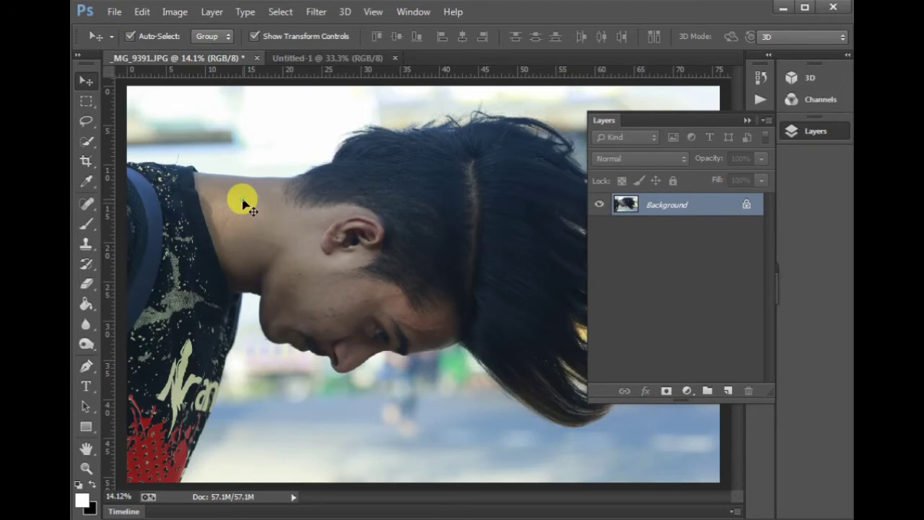
{"action": "left_click", "coordinate": [315, 61]}
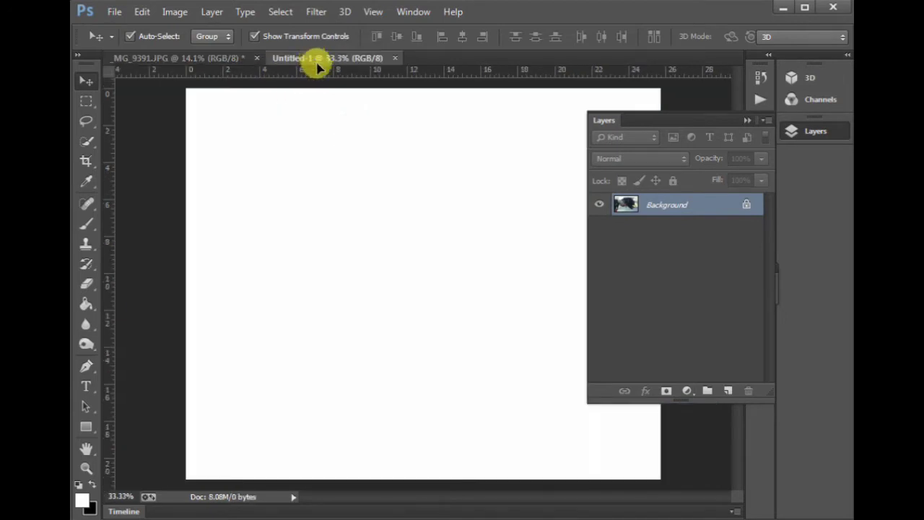
{"action": "mouse_move", "coordinate": [315, 61]}
{"action": "left_mouse_down"}
{"action": "mouse_move", "coordinate": [340, 217]}
{"action": "mouse_move", "coordinate": [330, 351]}
{"action": "mouse_move", "coordinate": [412, 301]}
{"action": "mouse_move", "coordinate": [233, 268]}
{"action": "mouse_move", "coordinate": [310, 255]}
{"action": "mouse_move", "coordinate": [261, 252]}
{"action": "mouse_move", "coordinate": [320, 238]}
{"action": "left_mouse_up"}
{"action": "mouse_move", "coordinate": [463, 121]}
{"action": "left_mouse_down"}
{"action": "mouse_move", "coordinate": [524, 161]}
{"action": "mouse_move", "coordinate": [546, 111]}
{"action": "mouse_move", "coordinate": [175, 367]}
{"action": "mouse_move", "coordinate": [534, 163]}
{"action": "mouse_move", "coordinate": [512, 167]}
{"action": "mouse_move", "coordinate": [490, 192]}
{"action": "left_mouse_up"}
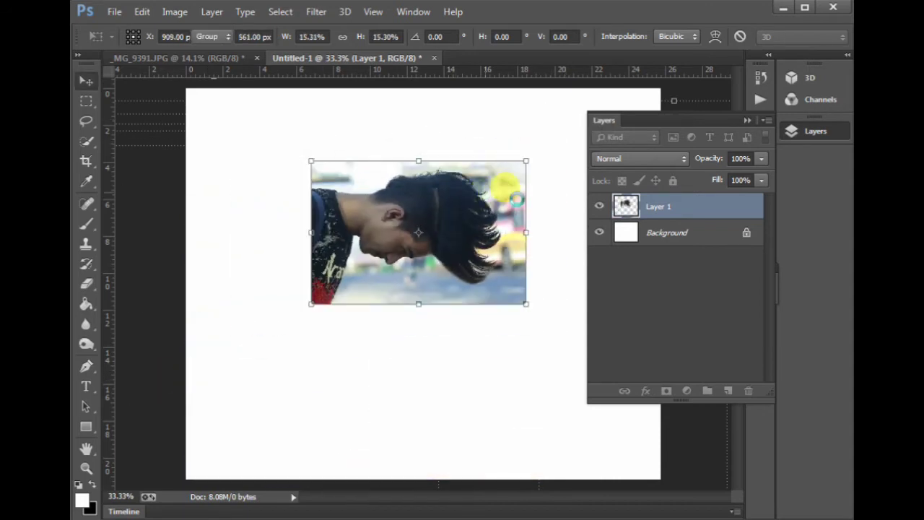
{"action": "key", "text": "Return"}
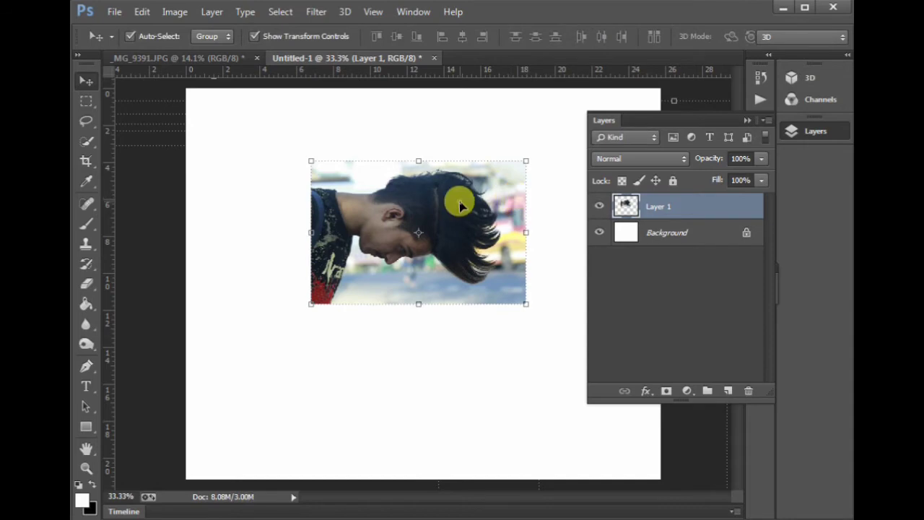
{"action": "left_click", "coordinate": [433, 58]}
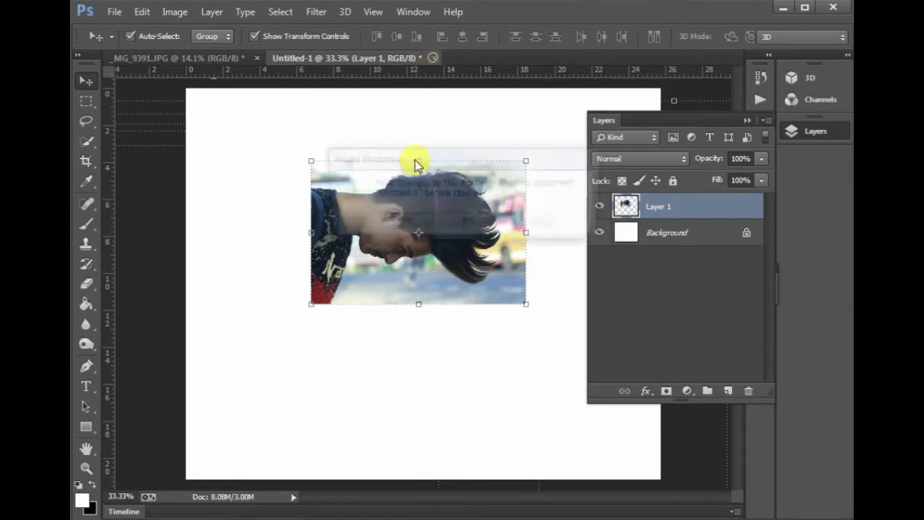
{"action": "left_click", "coordinate": [469, 225]}
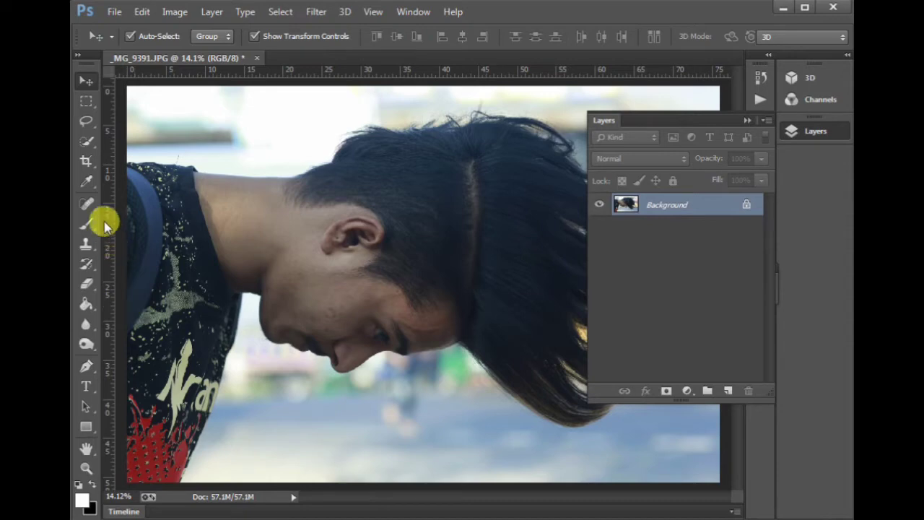
{"action": "left_click", "coordinate": [86, 101]}
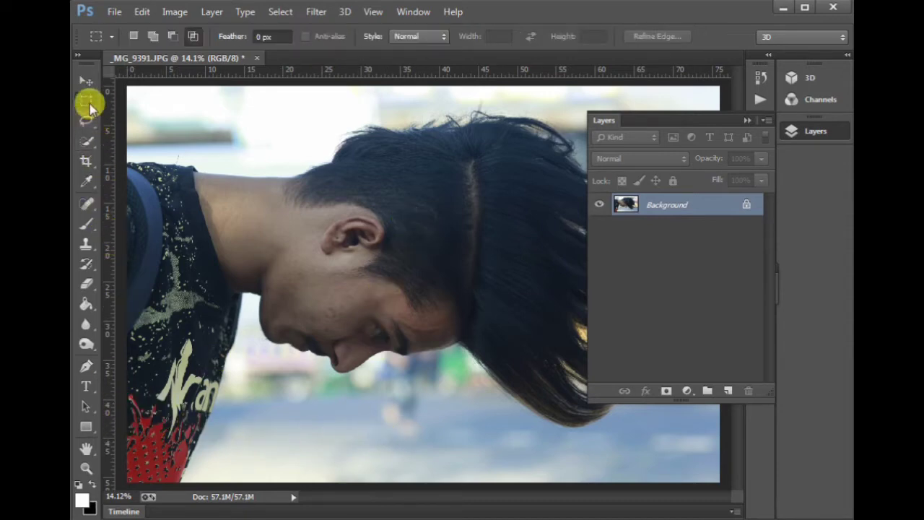
{"action": "mouse_move", "coordinate": [121, 391]}
{"action": "left_mouse_down"}
{"action": "mouse_move", "coordinate": [426, 450]}
{"action": "mouse_move", "coordinate": [687, 470]}
{"action": "mouse_move", "coordinate": [718, 481]}
{"action": "left_mouse_up"}
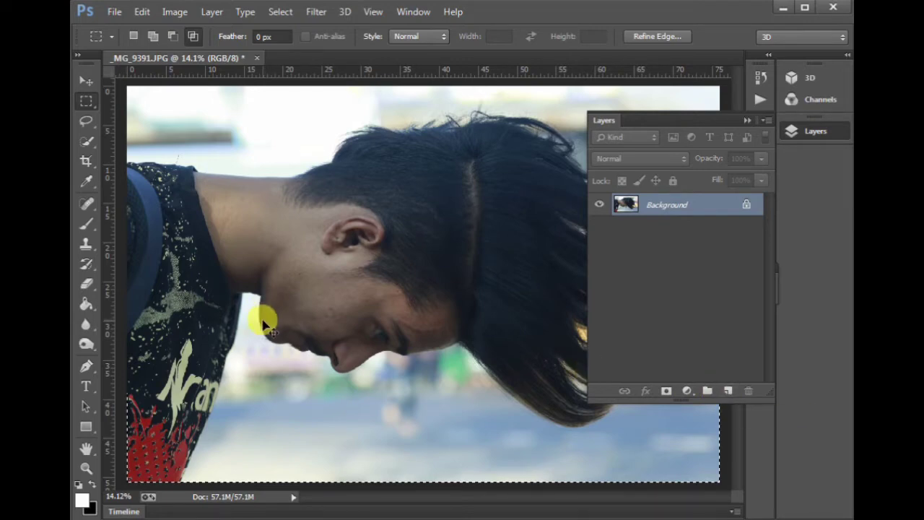
{"action": "key", "text": "ctrl+shift+n"}
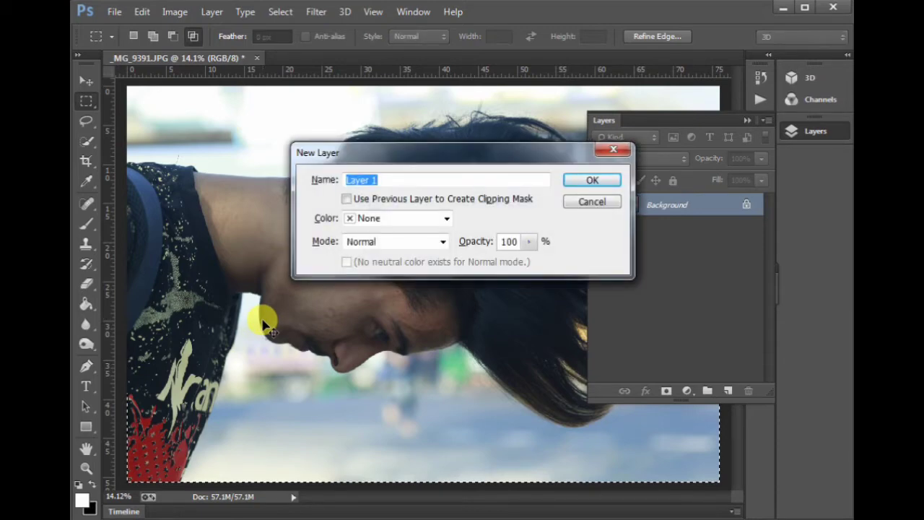
{"action": "left_click", "coordinate": [573, 176]}
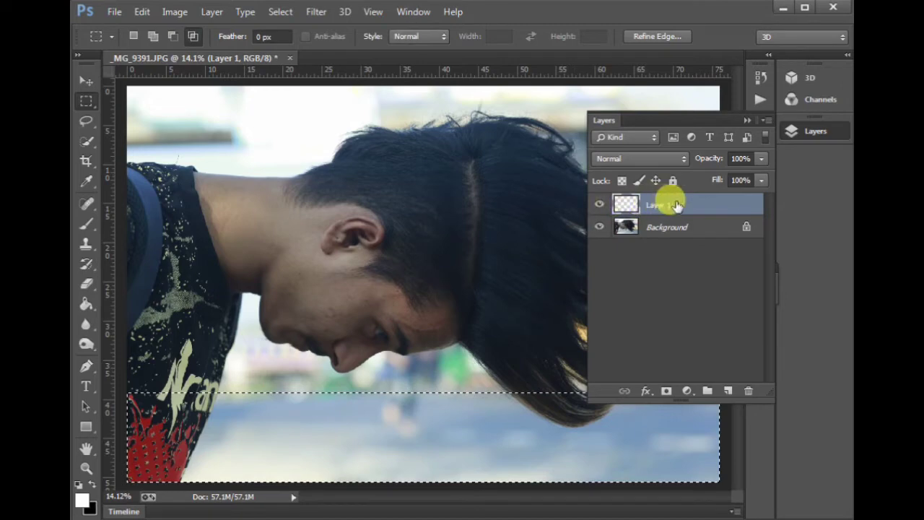
{"action": "key", "text": "ctrl+z"}
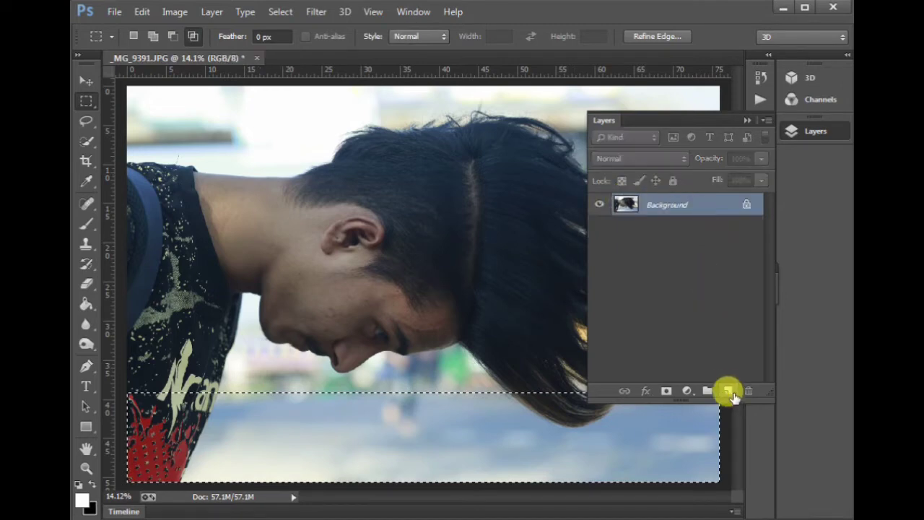
{"action": "left_click", "coordinate": [728, 392]}
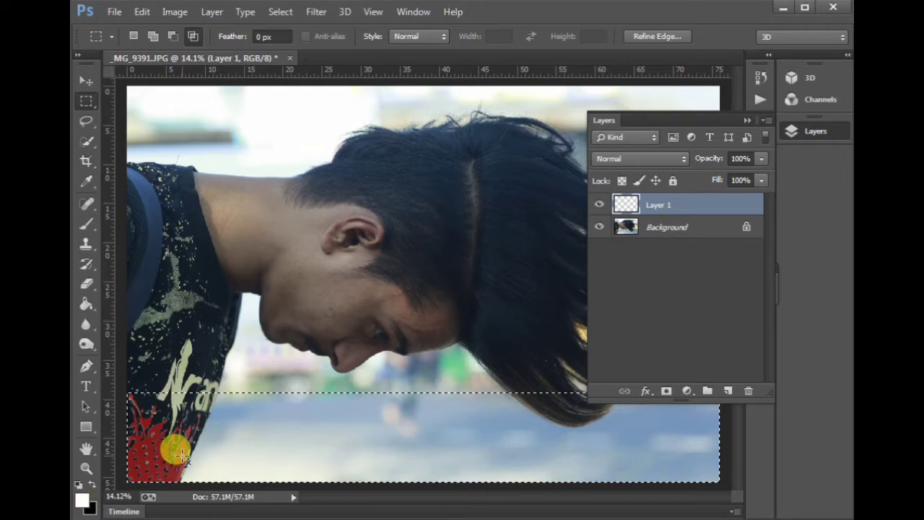
{"action": "key", "text": "ctrl+BackSpace"}
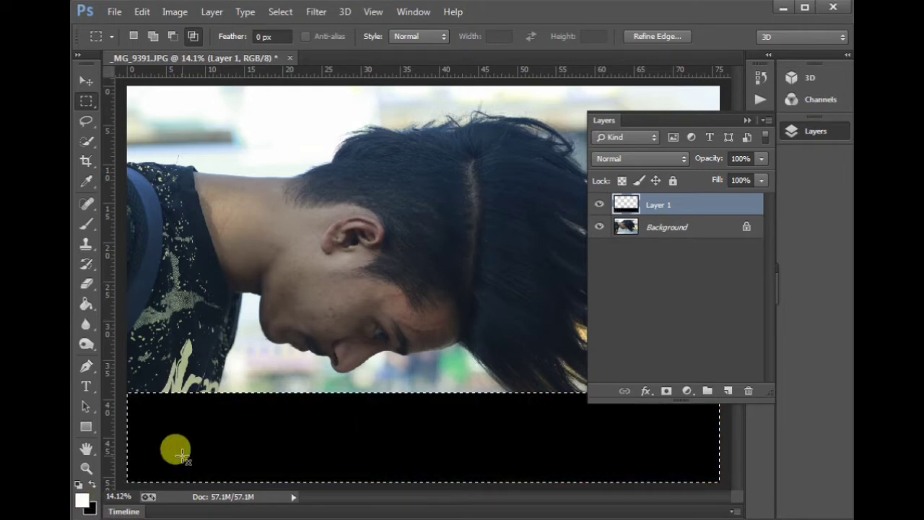
{"action": "key", "text": "v"}
{"action": "mouse_move", "coordinate": [223, 421]}
{"action": "left_mouse_down"}
{"action": "mouse_move", "coordinate": [275, 253]}
{"action": "mouse_move", "coordinate": [329, 274]}
{"action": "left_mouse_up"}
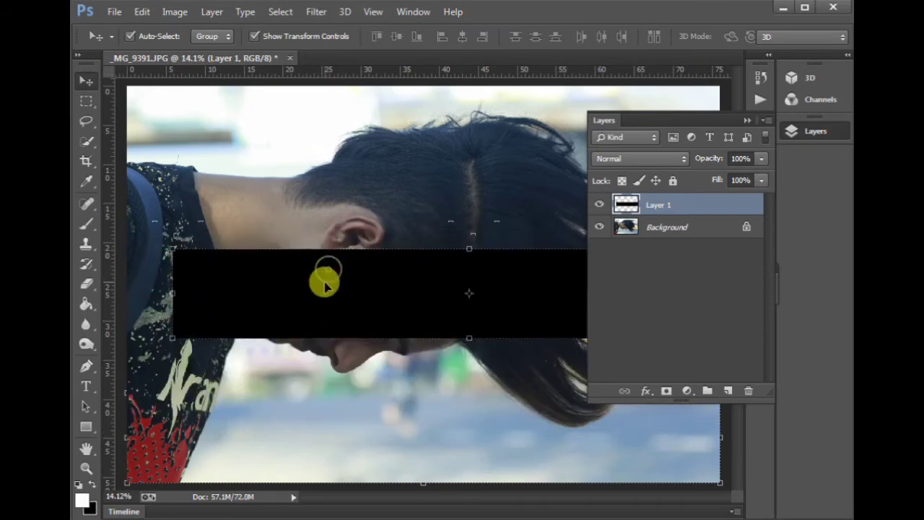
{"action": "key", "text": "ctrl+z"}
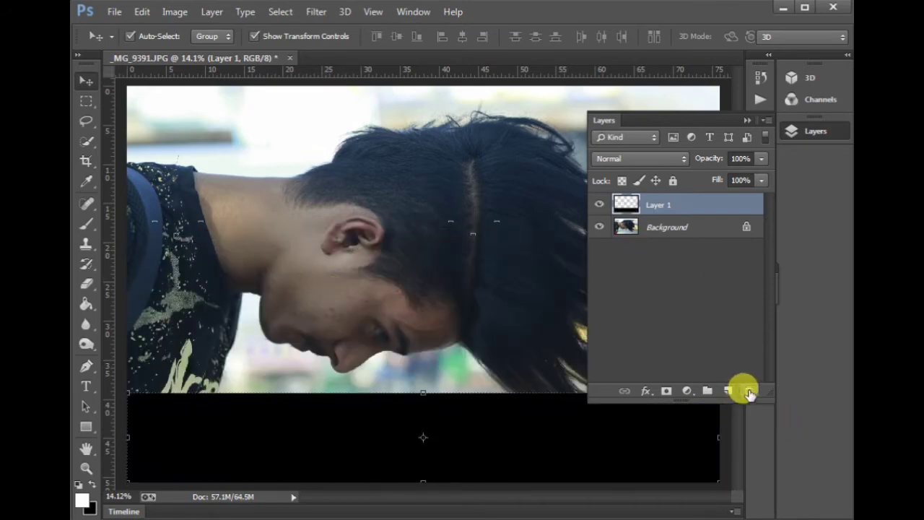
{"action": "left_click_drag", "start_coordinate": [650, 205], "coordinate": [749, 390]}
{"action": "left_click", "coordinate": [85, 101]}
{"action": "left_click", "coordinate": [140, 118]}
{"action": "left_click_drag", "start_coordinate": [315, 213], "coordinate": [439, 332]}
{"action": "left_click", "coordinate": [346, 195]}
{"action": "left_click_drag", "start_coordinate": [349, 291], "coordinate": [449, 392]}
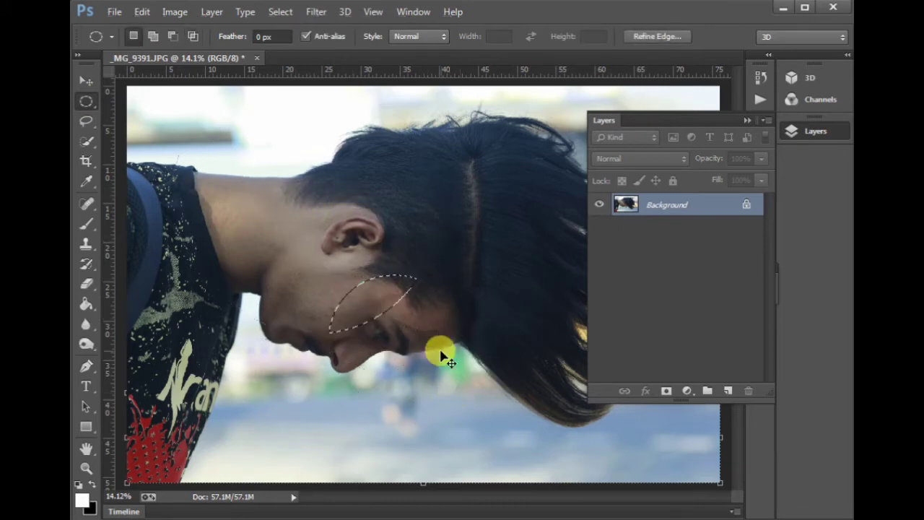
{"action": "left_click_drag", "start_coordinate": [275, 182], "coordinate": [451, 366]}
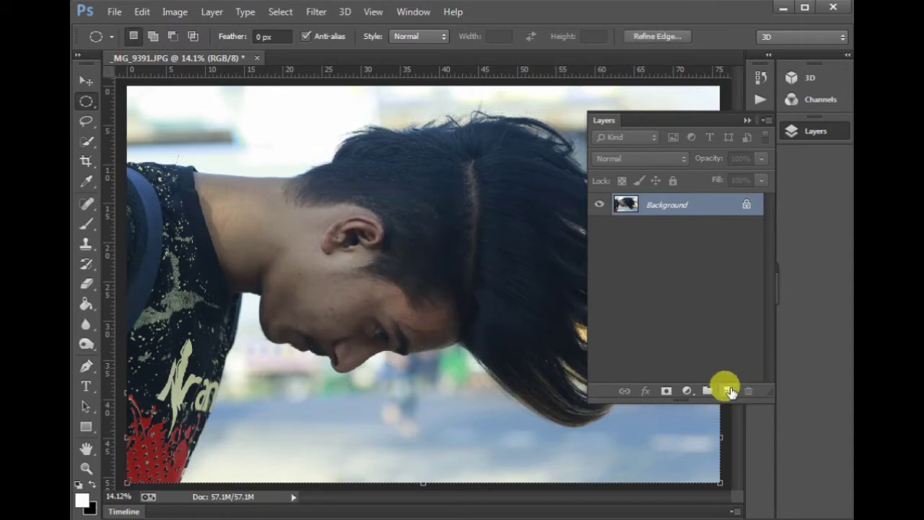
{"action": "left_click", "coordinate": [729, 390]}
{"action": "key", "text": "ctrl+BackSpace"}
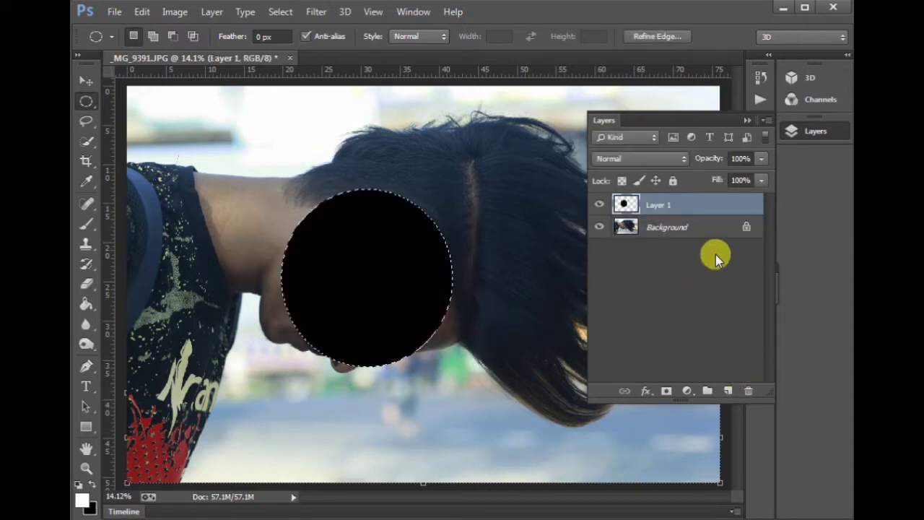
{"action": "key", "text": "v"}
{"action": "mouse_move", "coordinate": [440, 277]}
{"action": "left_mouse_down"}
{"action": "mouse_move", "coordinate": [450, 366]}
{"action": "mouse_move", "coordinate": [457, 294]}
{"action": "left_mouse_up"}
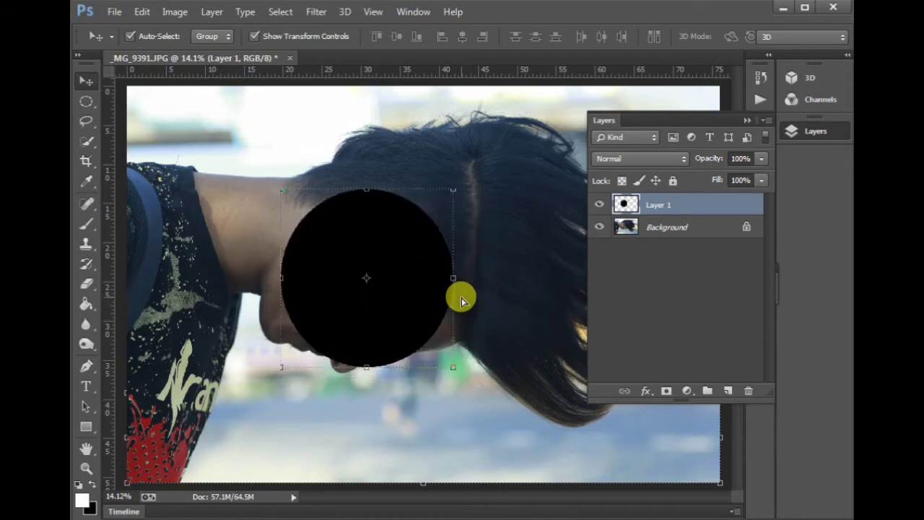
{"action": "key", "text": "Delete"}
{"action": "left_click", "coordinate": [747, 391]}
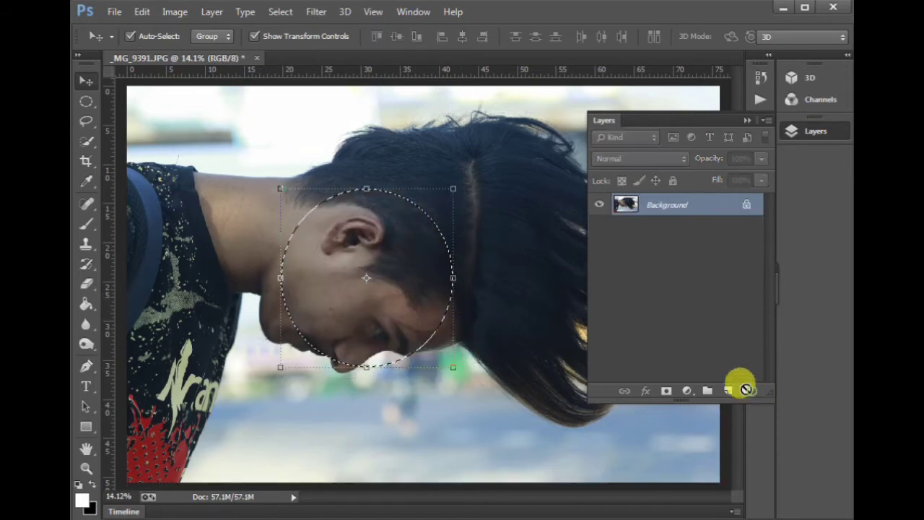
{"action": "key", "text": "ctrl+d"}
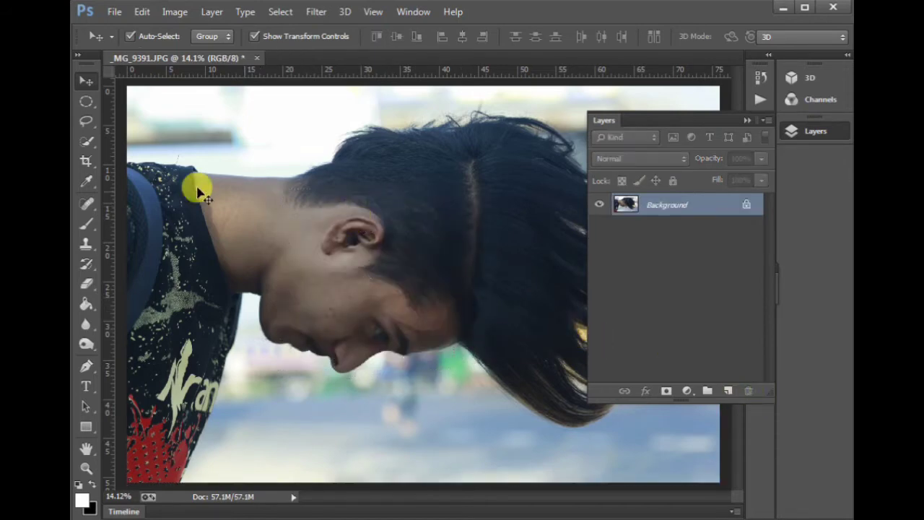
{"action": "left_click", "coordinate": [88, 142]}
{"action": "left_click", "coordinate": [87, 119]}
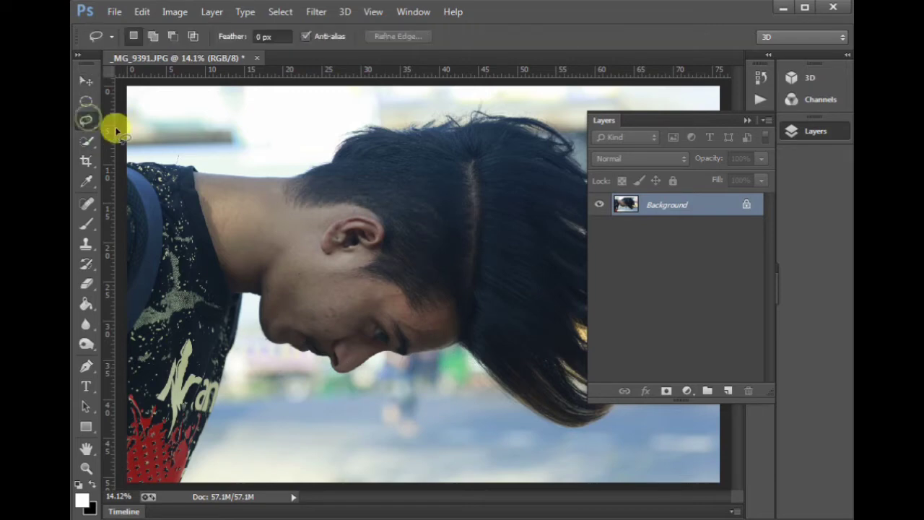
Trace a freehand lasso outline along the neck and hairline, then discard it.
{"action": "left_click_drag", "start_coordinate": [91, 122], "coordinate": [137, 123]}
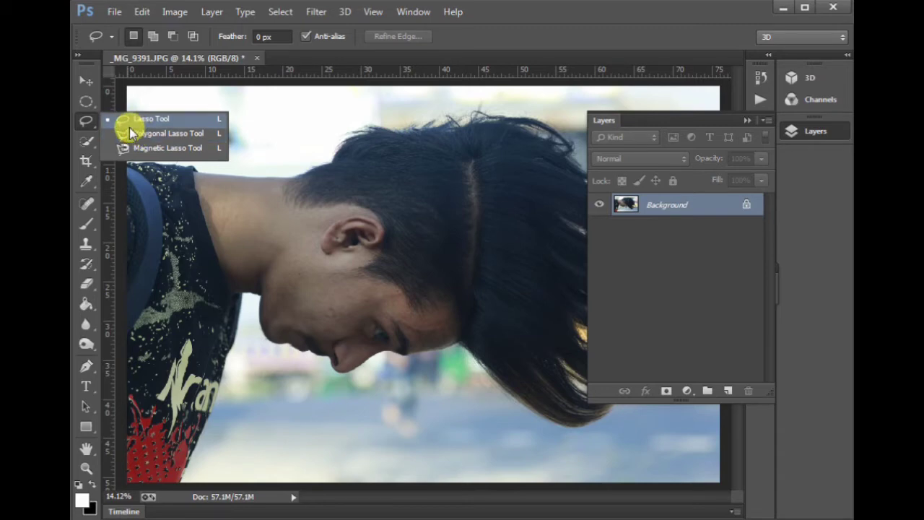
{"action": "left_click", "coordinate": [128, 124]}
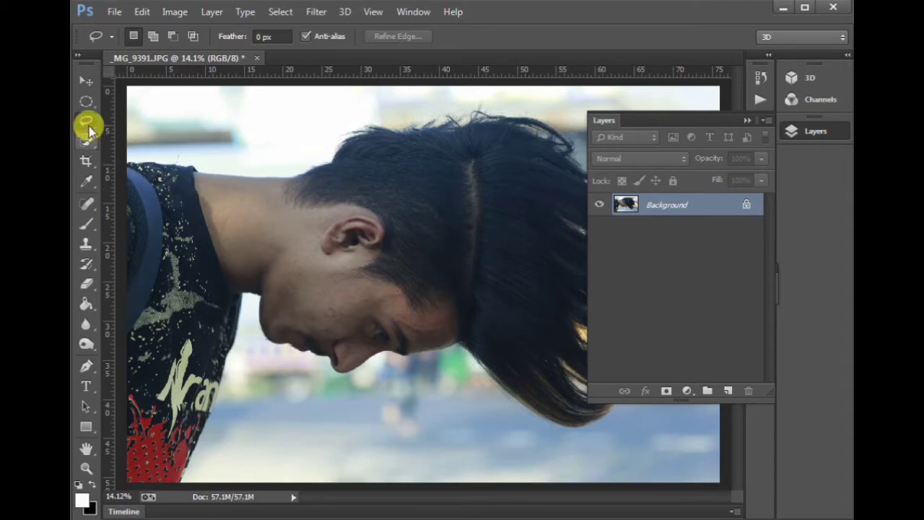
{"action": "right_click", "coordinate": [86, 121]}
{"action": "left_click", "coordinate": [125, 119]}
{"action": "left_click_drag", "start_coordinate": [200, 173], "coordinate": [247, 178]}
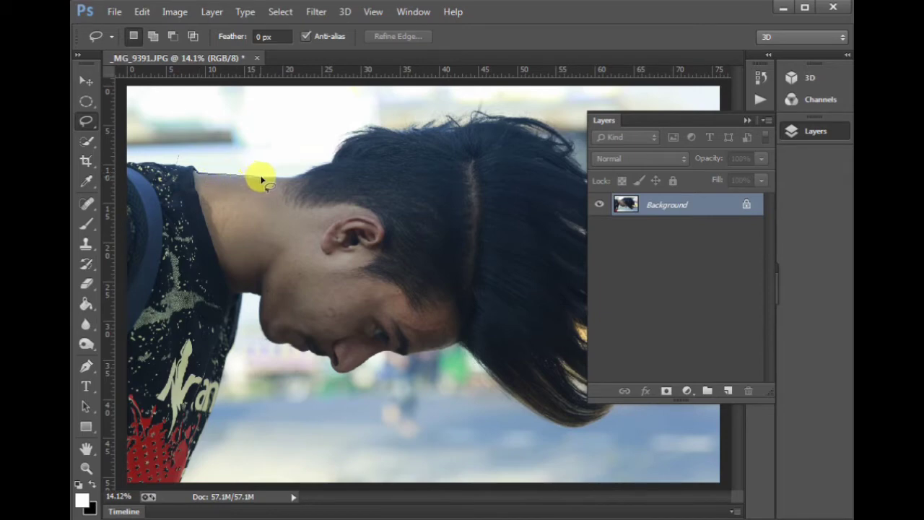
{"action": "mouse_move", "coordinate": [303, 177]}
{"action": "left_mouse_down"}
{"action": "mouse_move", "coordinate": [371, 132]}
{"action": "mouse_move", "coordinate": [445, 123]}
{"action": "mouse_move", "coordinate": [532, 295]}
{"action": "mouse_move", "coordinate": [322, 336]}
{"action": "mouse_move", "coordinate": [211, 209]}
{"action": "mouse_move", "coordinate": [198, 175]}
{"action": "left_mouse_up"}
{"action": "left_click", "coordinate": [337, 244]}
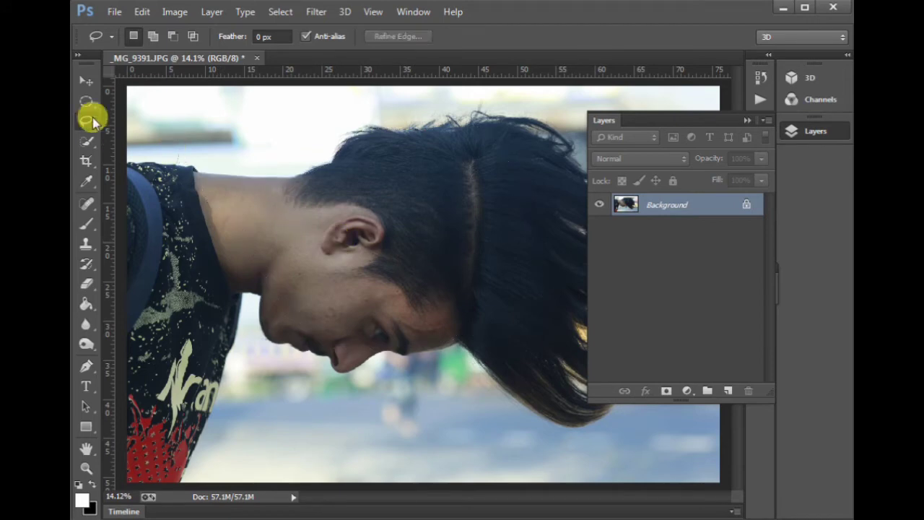
Switch to the Polygonal Lasso, set the first corner on the hair, and zoom into the neck.
{"action": "right_click", "coordinate": [88, 120]}
{"action": "left_click", "coordinate": [159, 135]}
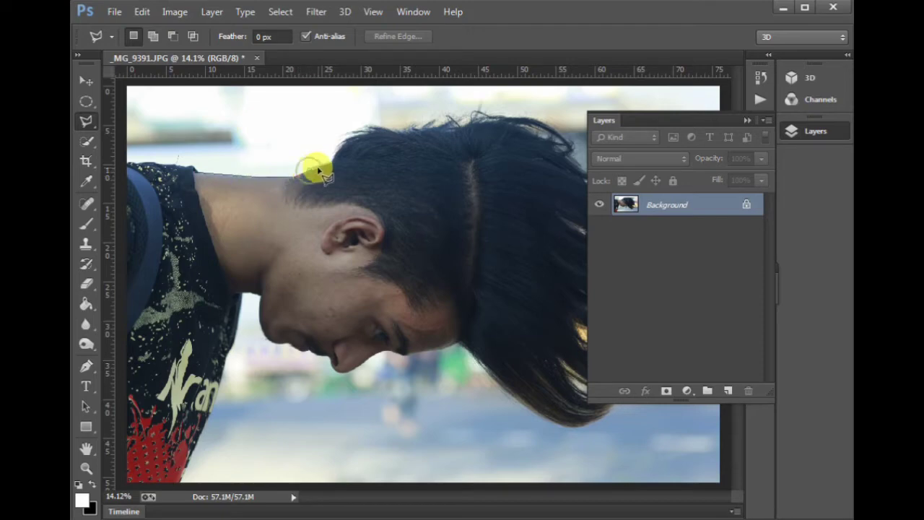
{"action": "left_click", "coordinate": [332, 167]}
{"action": "mouse_move", "coordinate": [419, 209]}
{"action": "left_mouse_down"}
{"action": "mouse_move", "coordinate": [428, 257]}
{"action": "mouse_move", "coordinate": [294, 251]}
{"action": "left_mouse_up"}
{"action": "scroll", "coordinate": [293, 241], "scroll_direction": "up", "scroll_amount": 3}
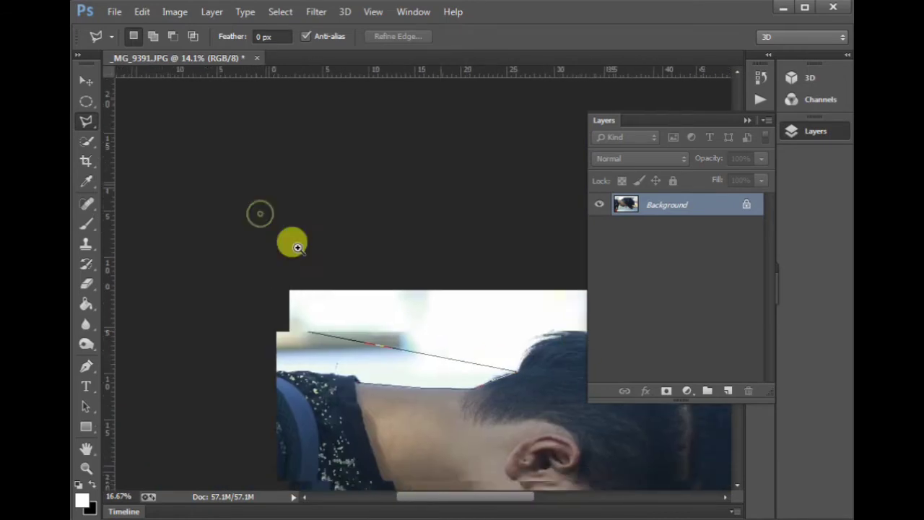
{"action": "scroll", "coordinate": [237, 212], "scroll_direction": "up", "scroll_amount": 1}
Add corners around the back of the hair and the collar, closing the nape selection.
{"action": "left_click", "coordinate": [343, 247]}
{"action": "left_click", "coordinate": [361, 211]}
{"action": "left_click", "coordinate": [482, 196]}
{"action": "left_click", "coordinate": [495, 217]}
{"action": "left_click", "coordinate": [467, 285]}
{"action": "left_click", "coordinate": [297, 345]}
{"action": "left_click", "coordinate": [142, 345]}
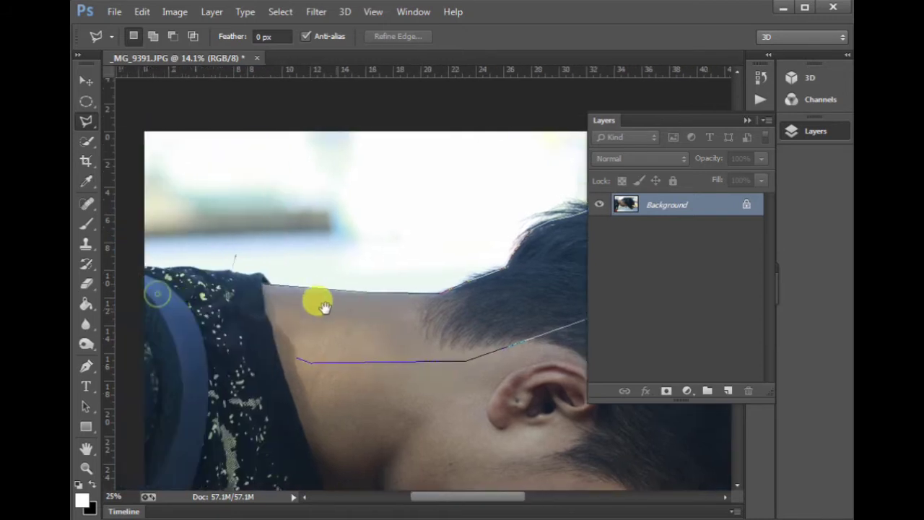
{"action": "left_click", "coordinate": [266, 288]}
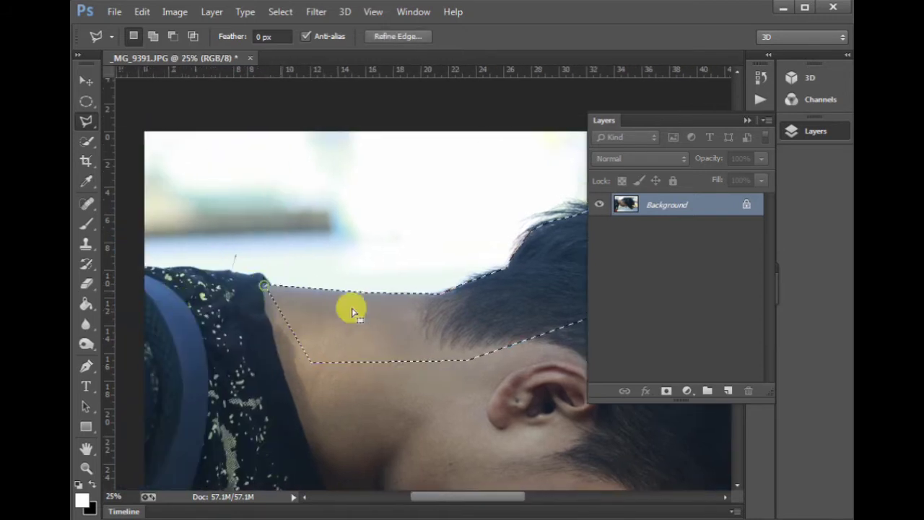
Move the selected nape piece up and left, then undo the move and deselect.
{"action": "key", "text": "v"}
{"action": "left_click_drag", "start_coordinate": [366, 324], "coordinate": [317, 261]}
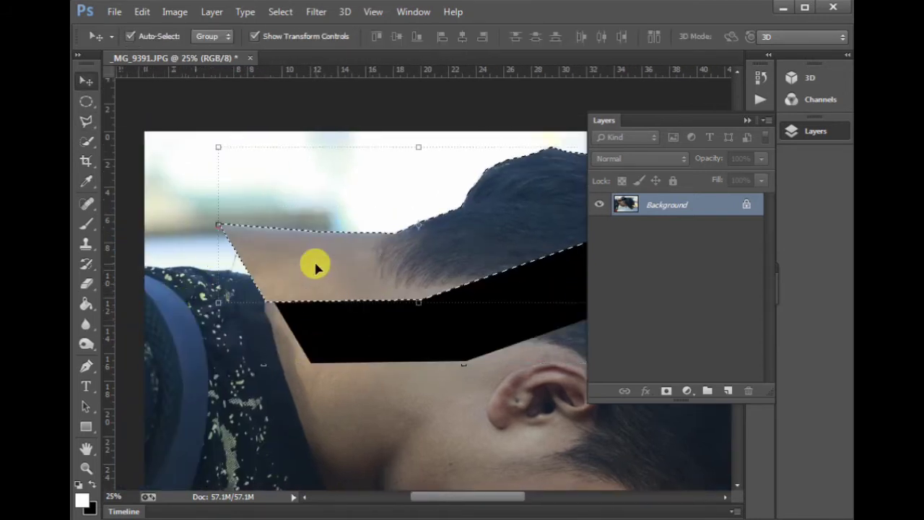
{"action": "key", "text": "ctrl+z"}
{"action": "key", "text": "ctrl+d"}
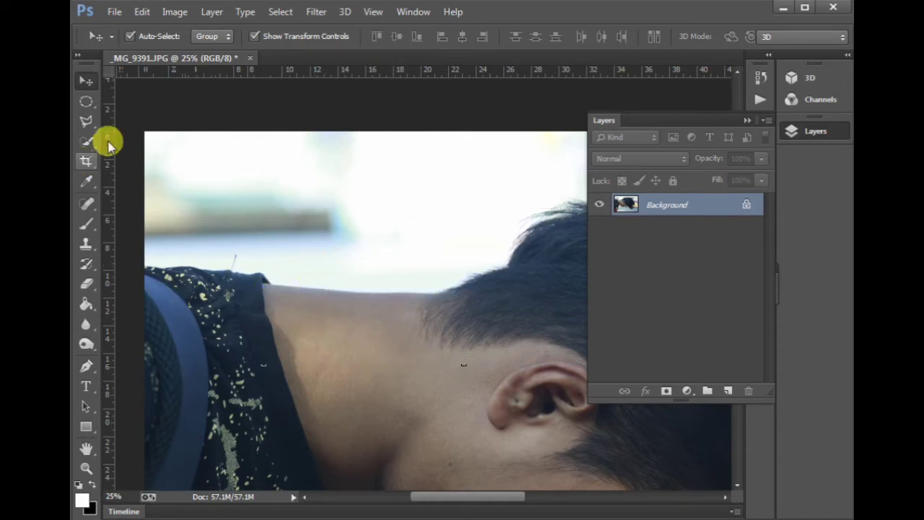
Choose the Quick Selection tool and zoom to fit the whole photo at 12.5%.
{"action": "left_click", "coordinate": [87, 141]}
{"action": "left_click_drag", "start_coordinate": [88, 141], "coordinate": [158, 157]}
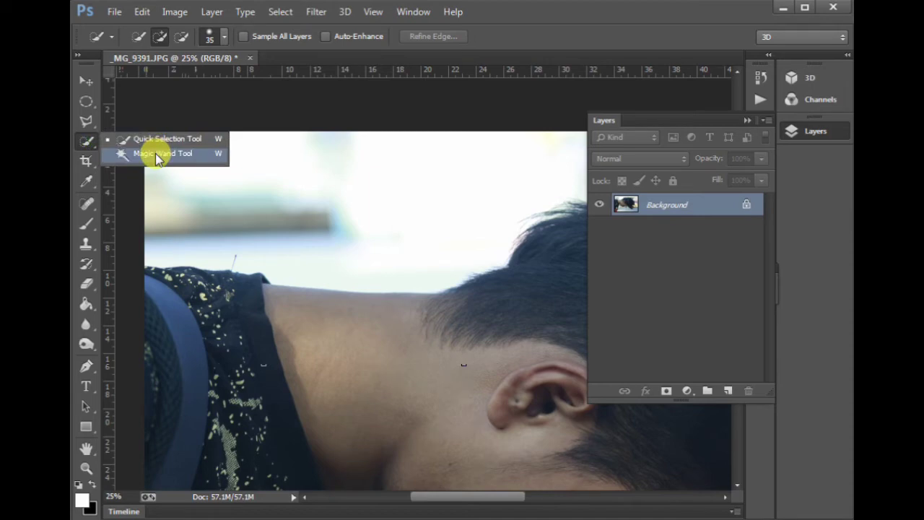
{"action": "left_click_drag", "start_coordinate": [86, 141], "coordinate": [152, 139]}
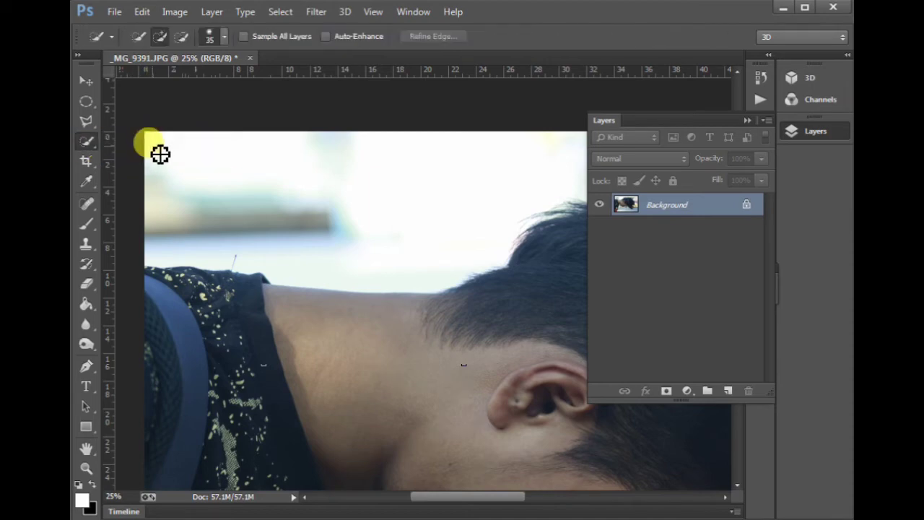
{"action": "key", "text": "ctrl+minus"}
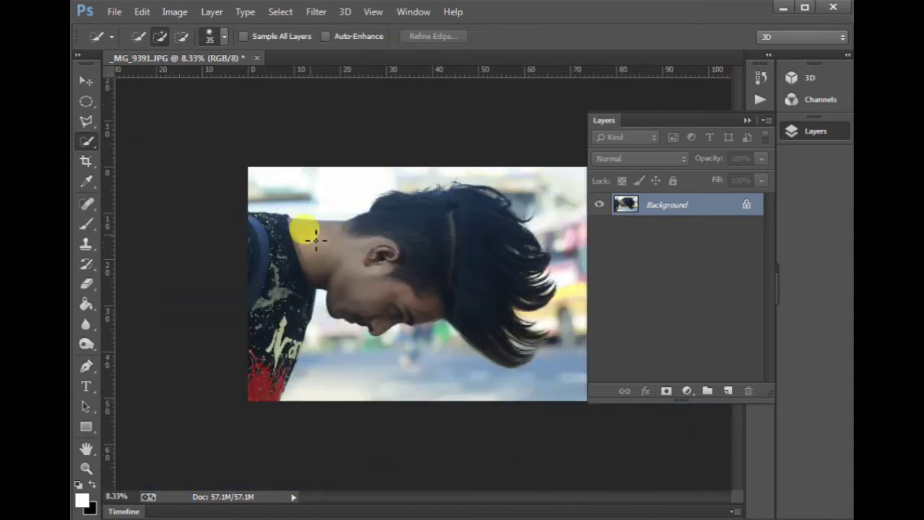
{"action": "key", "text": "ctrl+plus"}
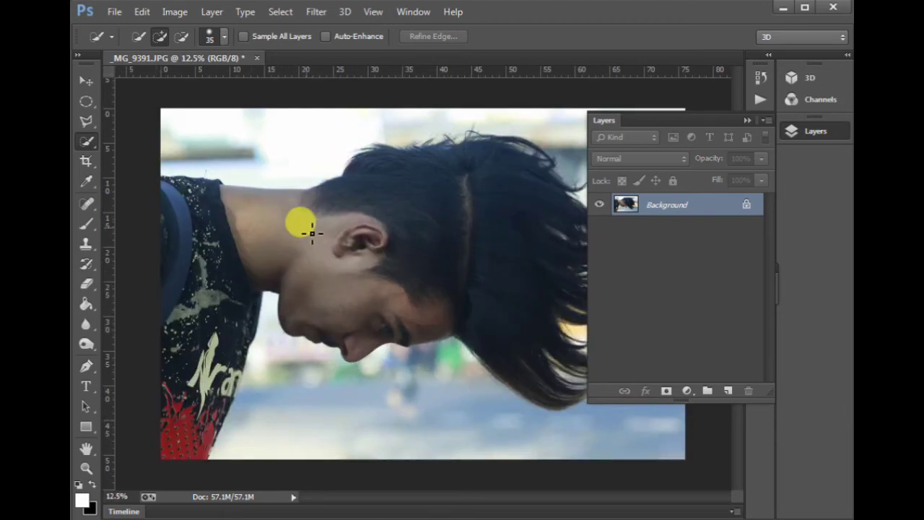
Enlarge the brush to 250, brush over the man's neck, hair, face and shirt, then deselect.
{"action": "key", "text": "bracketright"}
{"action": "key", "text": "bracketright"}
{"action": "key", "text": "bracketright"}
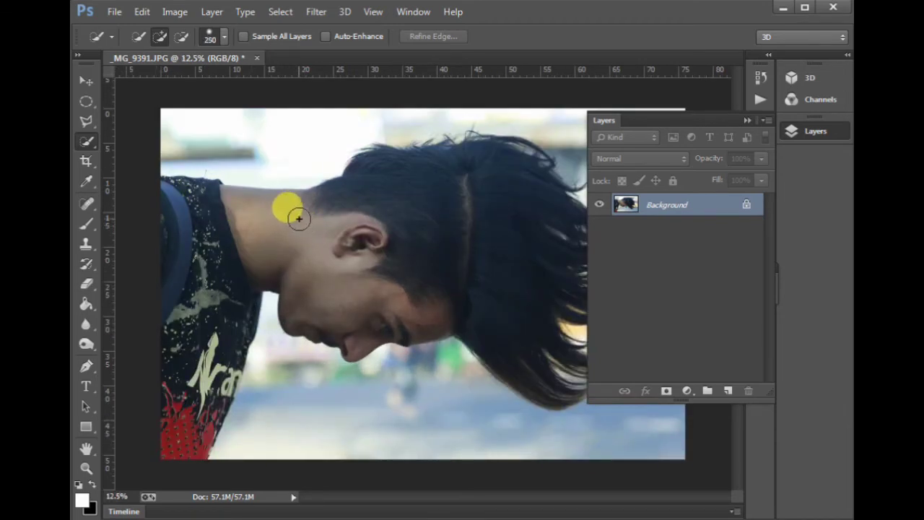
{"action": "left_click", "coordinate": [222, 202]}
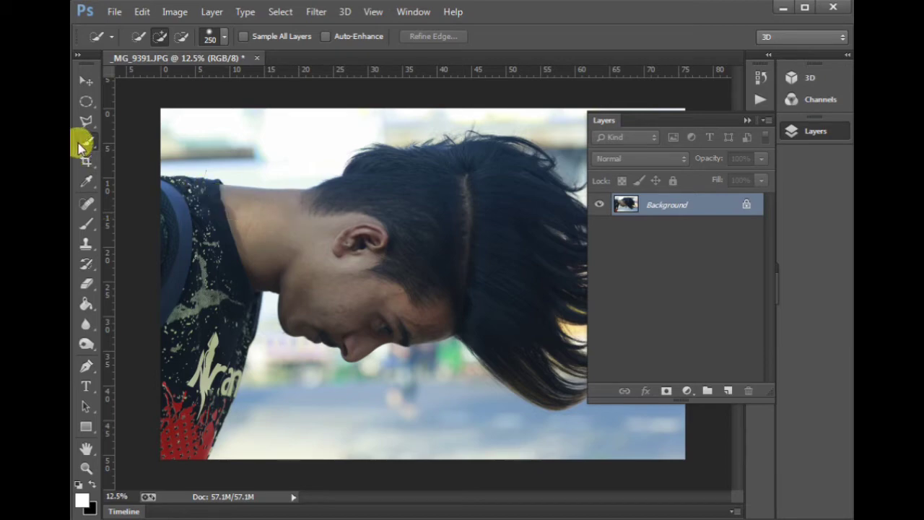
{"action": "left_click_drag", "start_coordinate": [245, 189], "coordinate": [211, 202]}
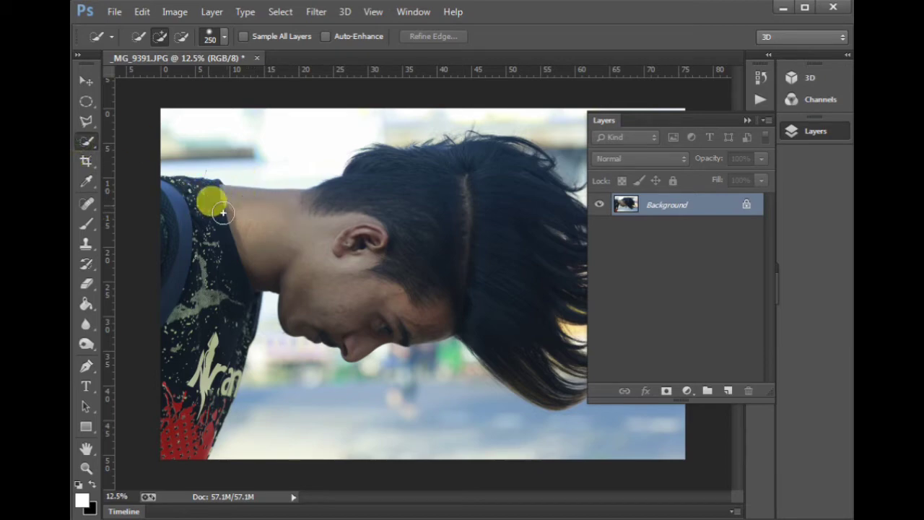
{"action": "mouse_move", "coordinate": [363, 225]}
{"action": "left_mouse_down"}
{"action": "mouse_move", "coordinate": [529, 272]}
{"action": "mouse_move", "coordinate": [298, 308]}
{"action": "left_mouse_up"}
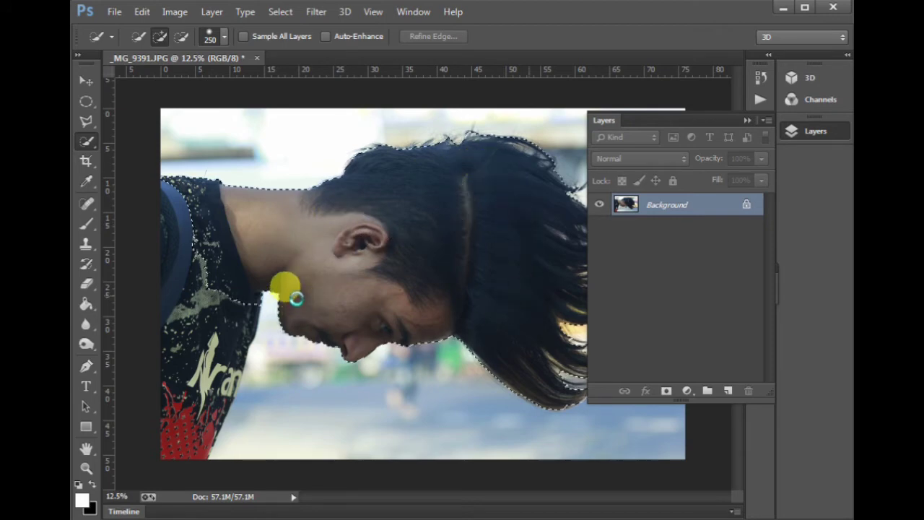
{"action": "key", "text": "ctrl+d"}
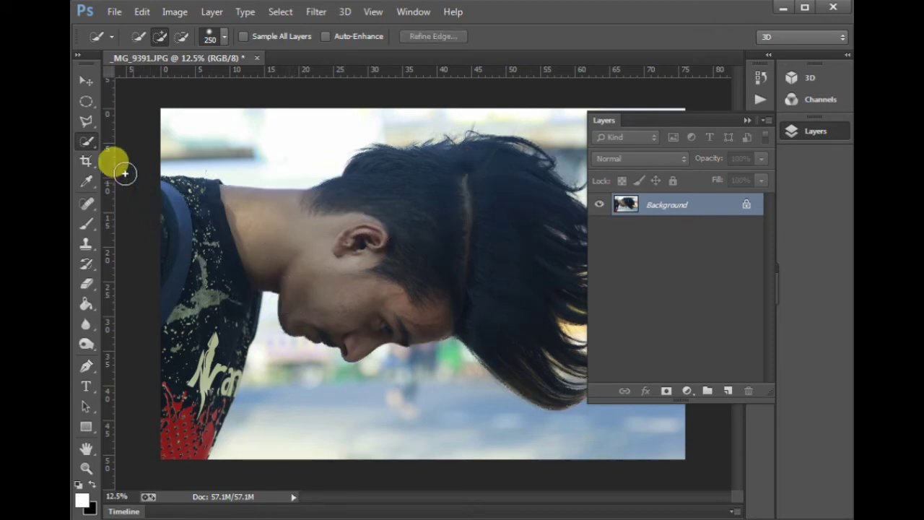
{"action": "right_click", "coordinate": [86, 140]}
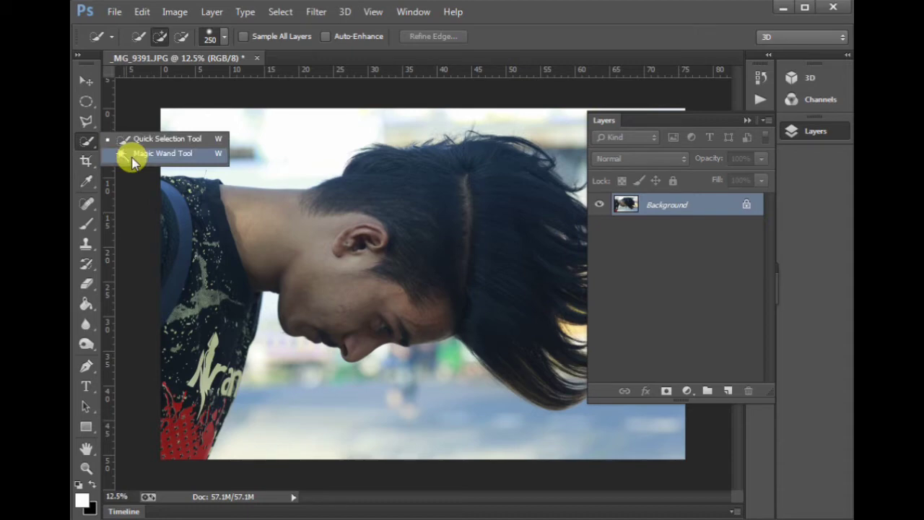
Magic Wand the neck, raise Tolerance from 30 to 100, reselect the neck, then deselect.
{"action": "left_click", "coordinate": [132, 161]}
{"action": "left_click", "coordinate": [256, 220]}
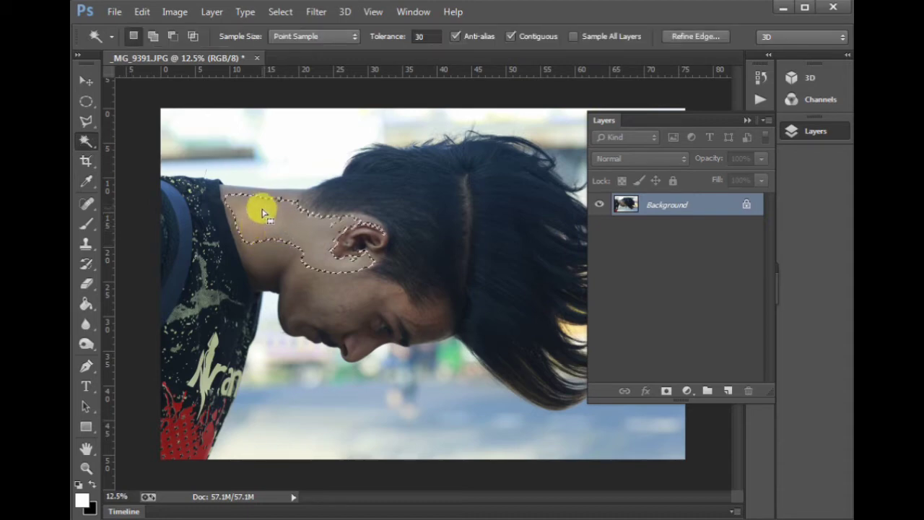
{"action": "double_click", "coordinate": [428, 36]}
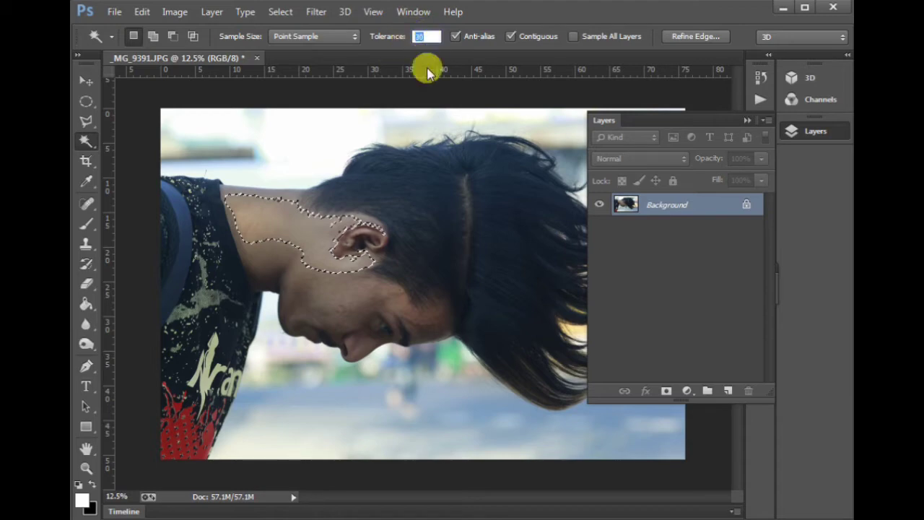
{"action": "key", "text": "ctrl+d"}
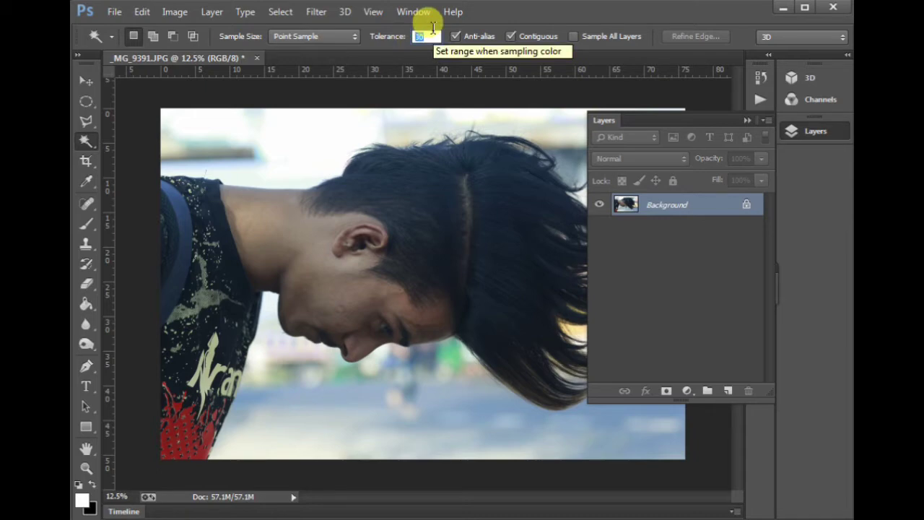
{"action": "type", "text": "100"}
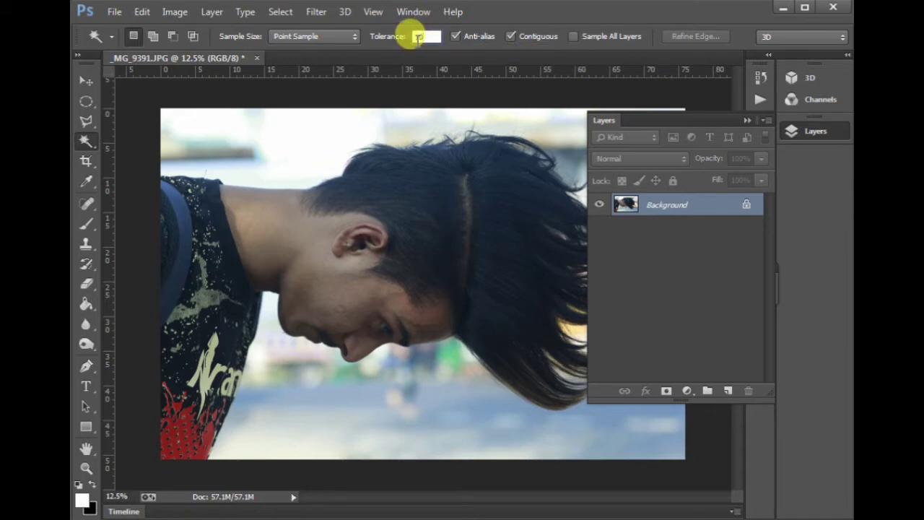
{"action": "left_click", "coordinate": [271, 218]}
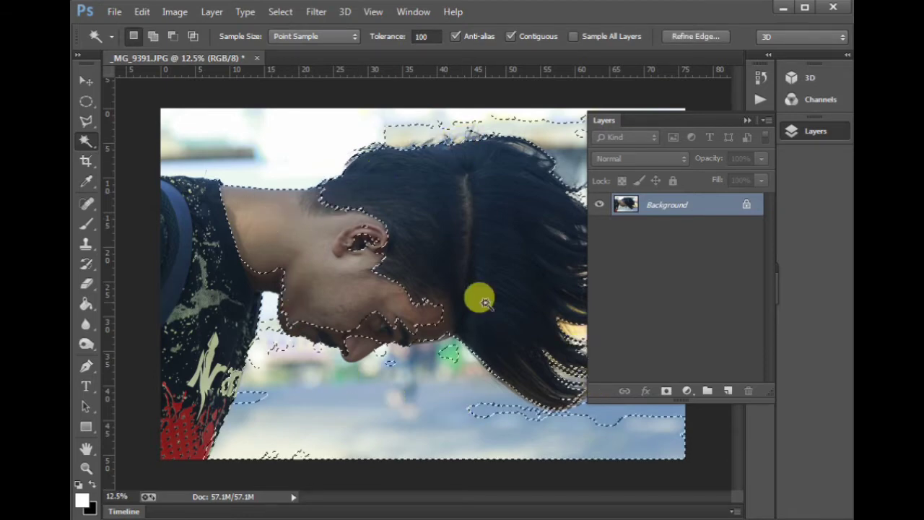
{"action": "key", "text": "ctrl+d"}
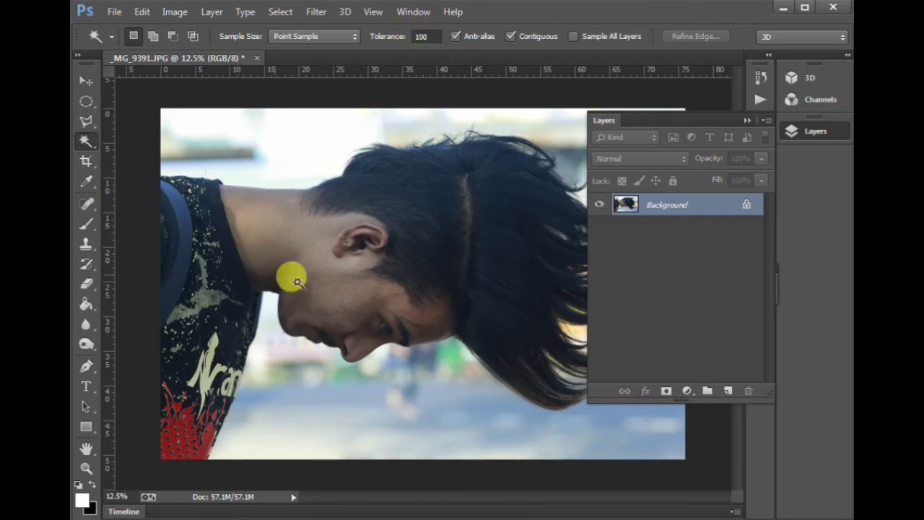
Frame a trial crop with the Crop Tool, cancel it to keep the full image, then pick the Eyedropper.
{"action": "left_click", "coordinate": [86, 161]}
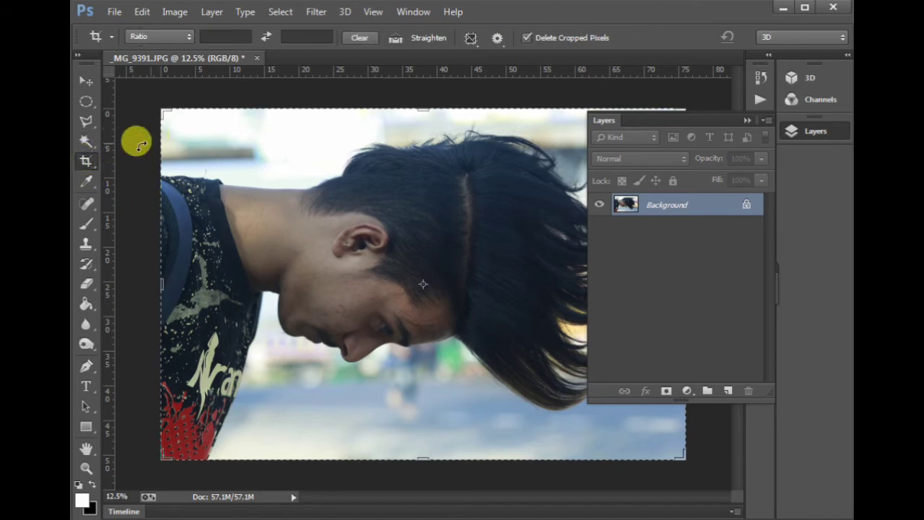
{"action": "right_click", "coordinate": [87, 162]}
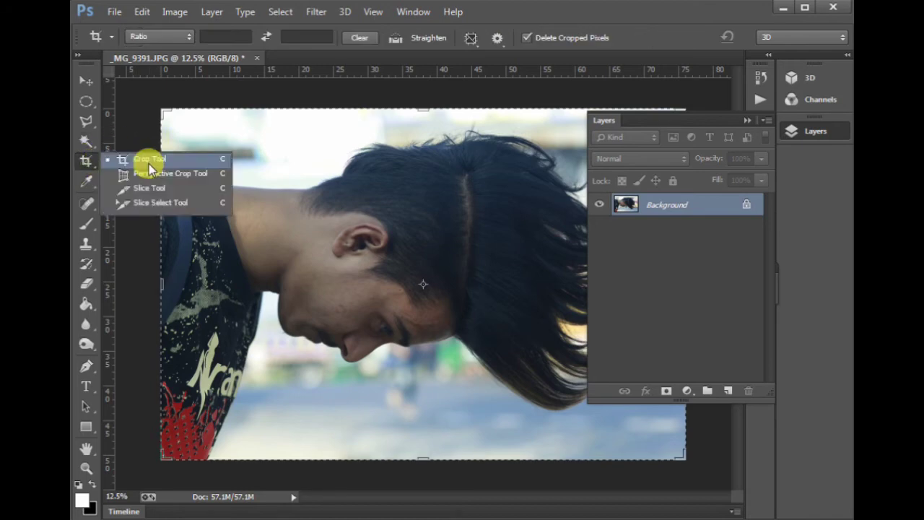
{"action": "left_click", "coordinate": [148, 164]}
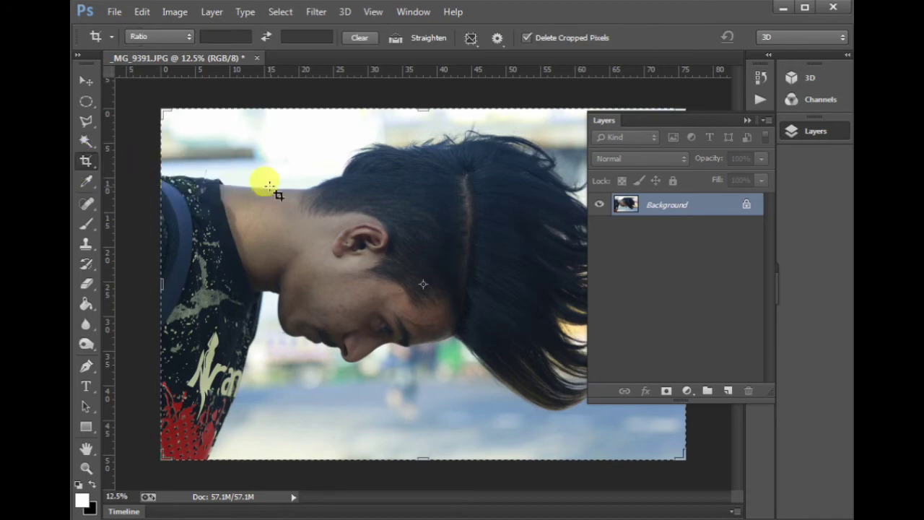
{"action": "mouse_move", "coordinate": [150, 100]}
{"action": "left_mouse_down"}
{"action": "mouse_move", "coordinate": [191, 128]}
{"action": "mouse_move", "coordinate": [159, 107]}
{"action": "left_mouse_up"}
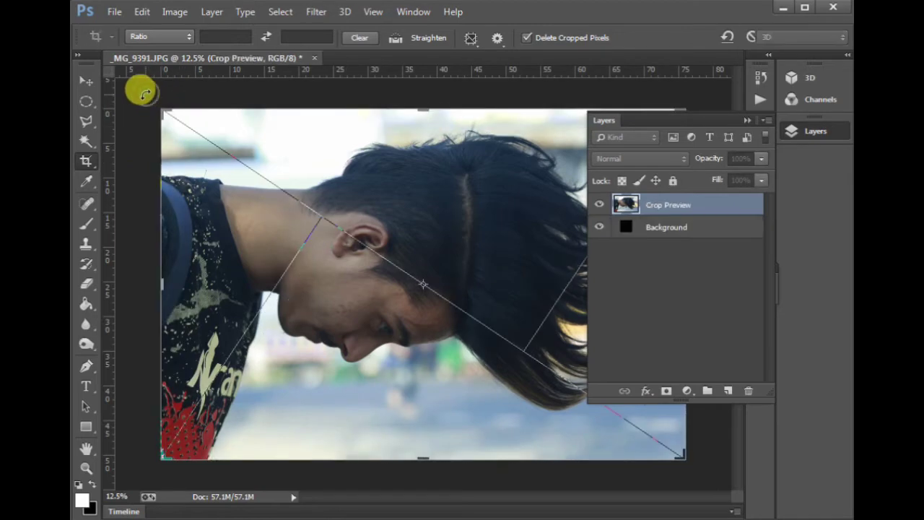
{"action": "key", "text": "Return"}
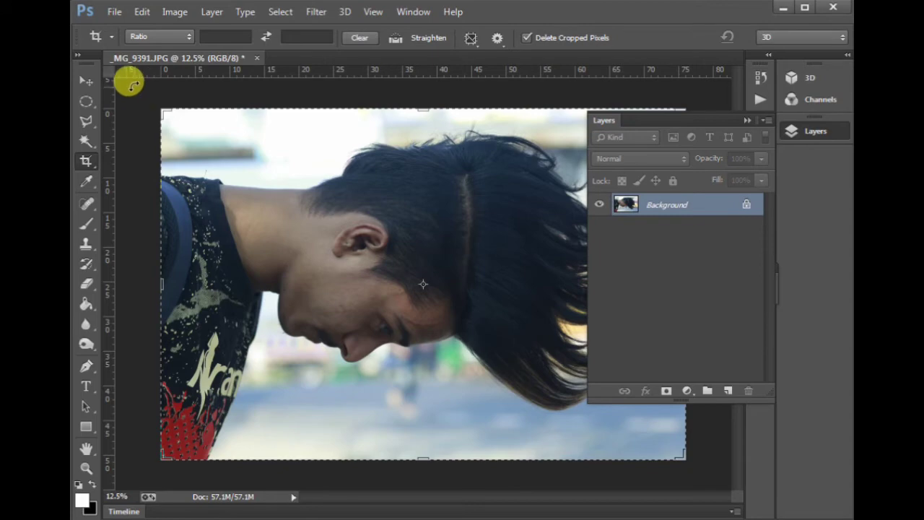
{"action": "left_click_drag", "start_coordinate": [161, 282], "coordinate": [298, 280]}
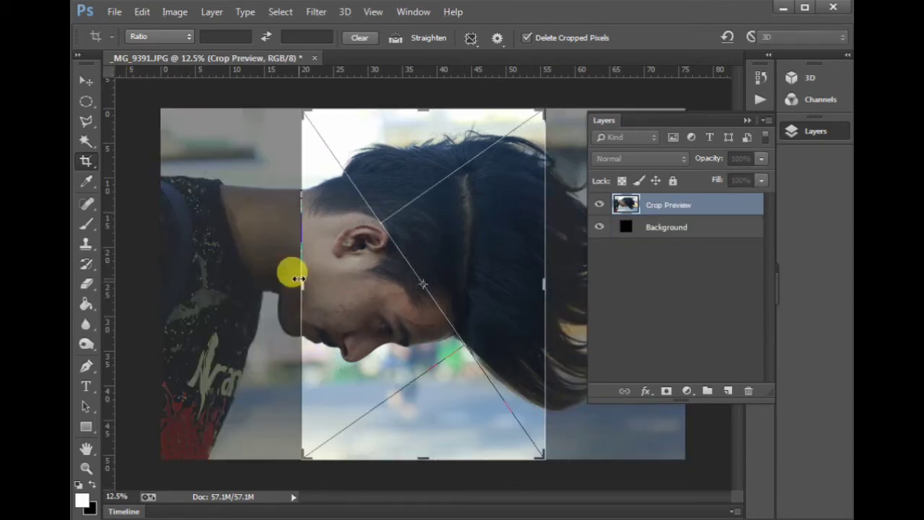
{"action": "key", "text": "Escape"}
{"action": "left_click", "coordinate": [86, 178]}
{"action": "left_click", "coordinate": [129, 181]}
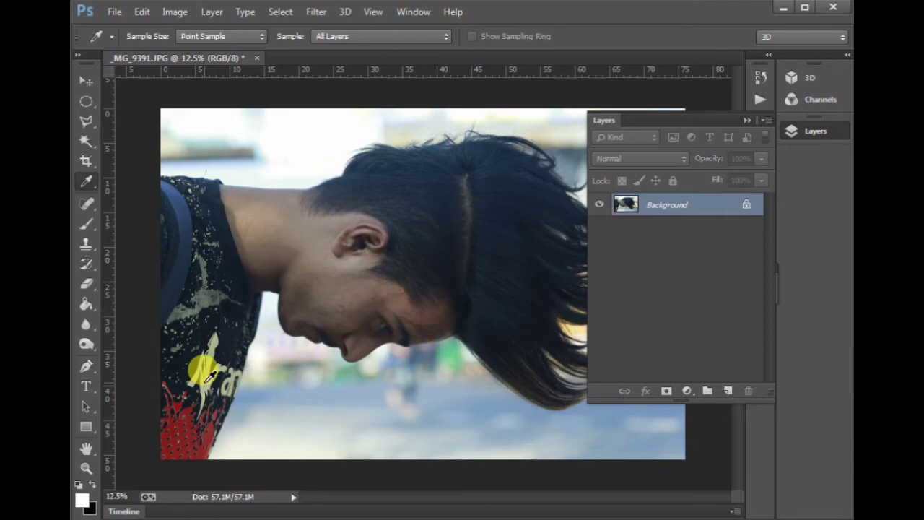
Sample beige and dark brown in the background Color Picker, then cancel the change.
{"action": "left_click", "coordinate": [88, 505]}
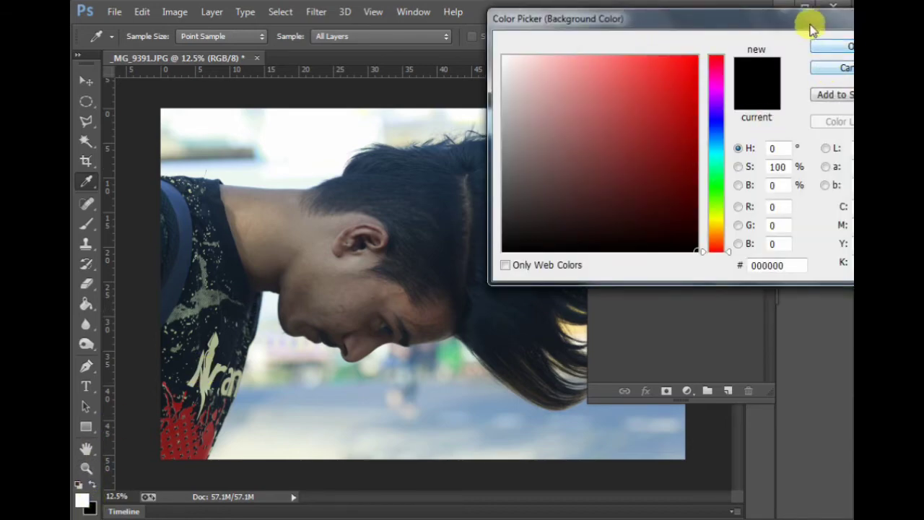
{"action": "left_click_drag", "start_coordinate": [808, 25], "coordinate": [691, 59]}
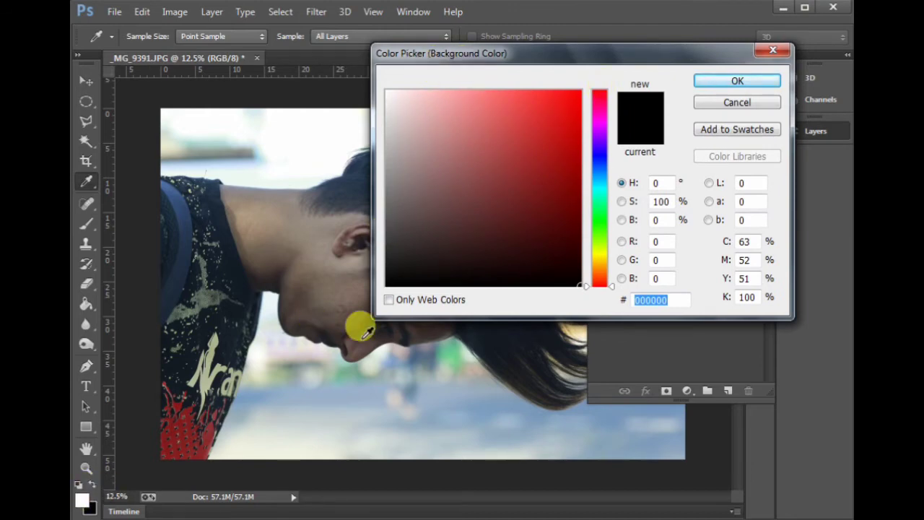
{"action": "left_click", "coordinate": [246, 322]}
{"action": "left_click", "coordinate": [306, 287]}
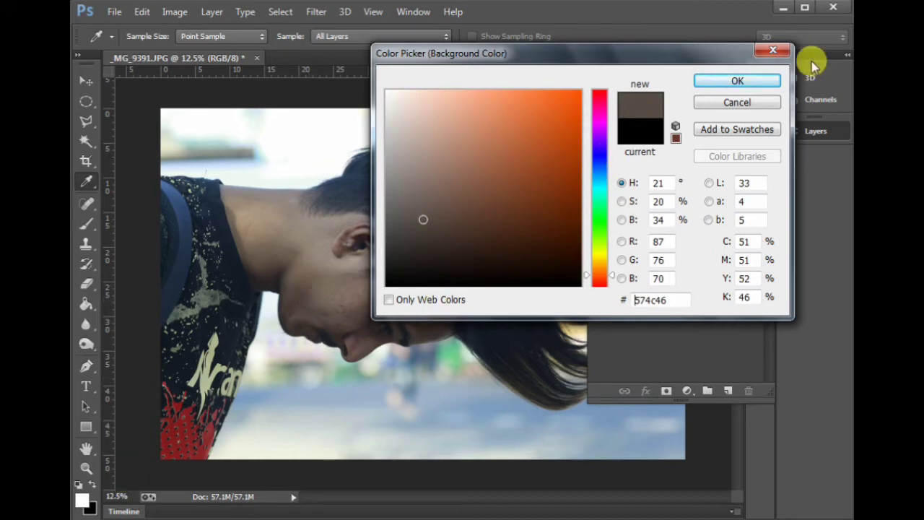
{"action": "left_click", "coordinate": [757, 103]}
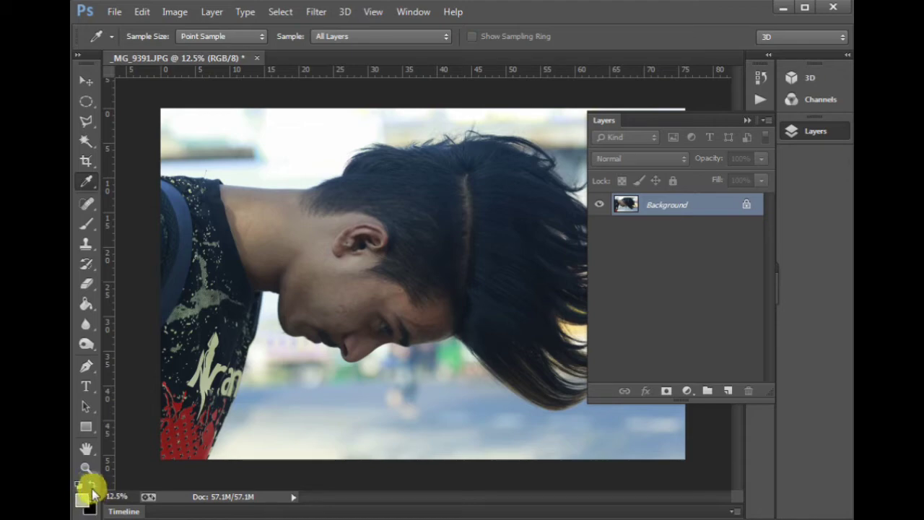
Sample colours around the photo, ending with a light skin tone from the neck as foreground.
{"action": "left_click", "coordinate": [193, 248]}
{"action": "left_click", "coordinate": [215, 364]}
{"action": "left_click", "coordinate": [425, 305]}
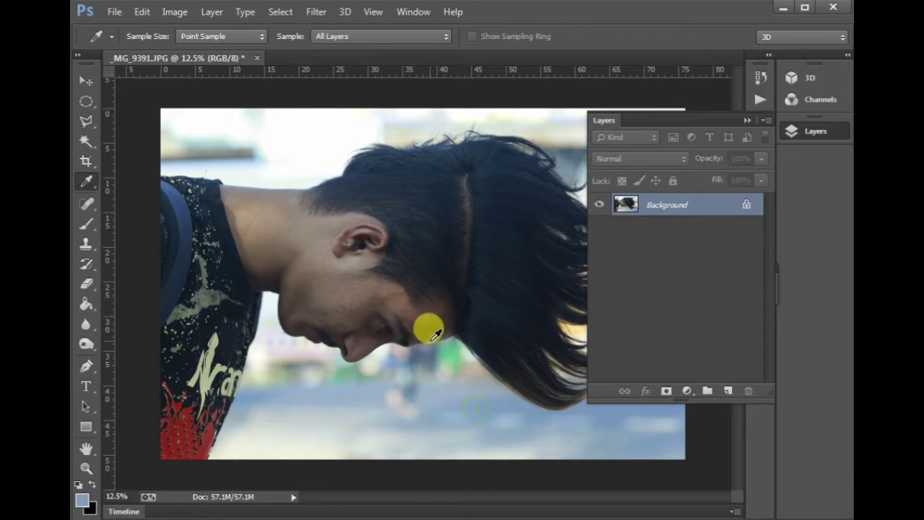
{"action": "left_click", "coordinate": [421, 359]}
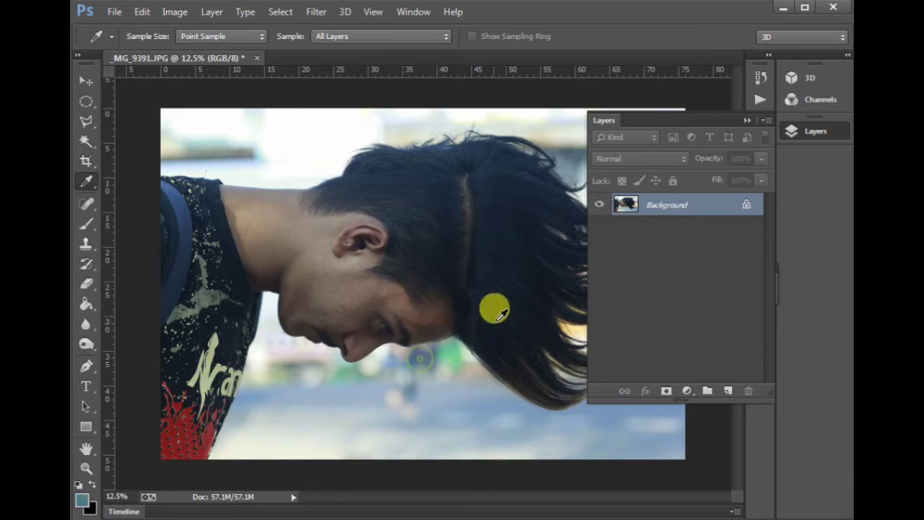
{"action": "left_click", "coordinate": [565, 318]}
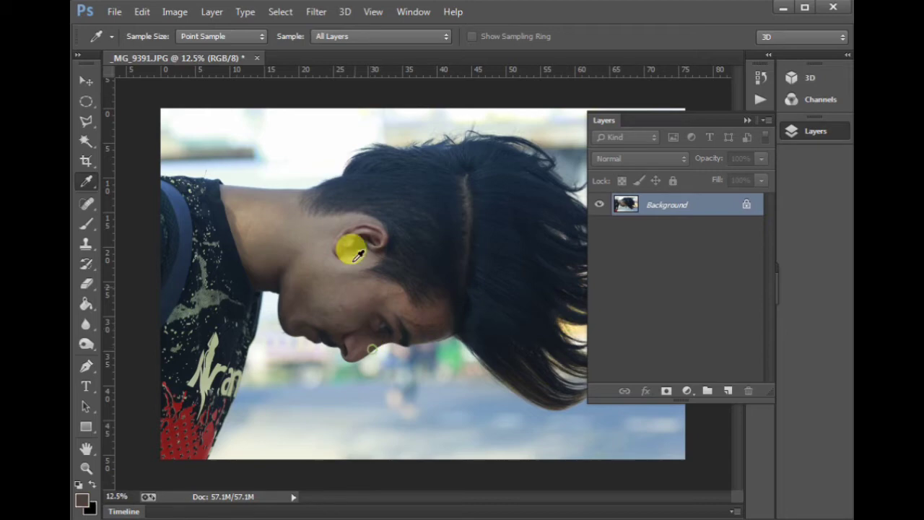
{"action": "left_click", "coordinate": [297, 208]}
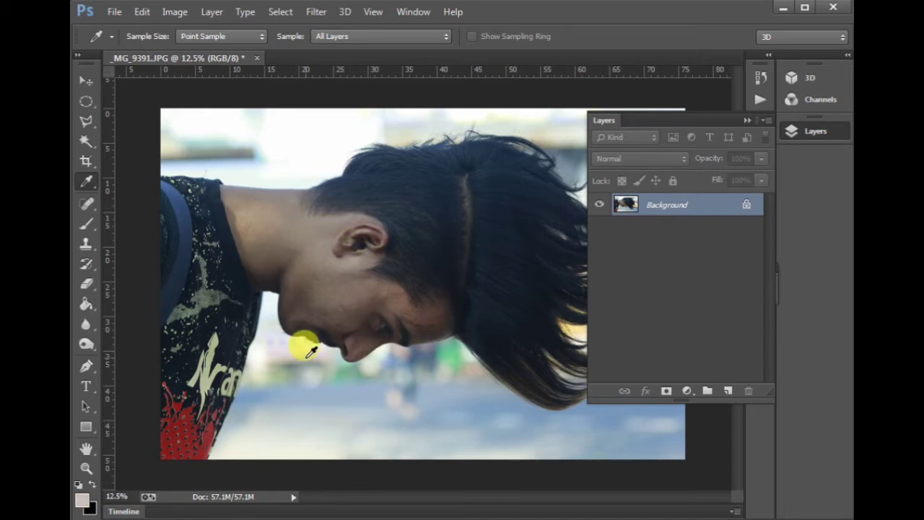
{"action": "left_click", "coordinate": [91, 209]}
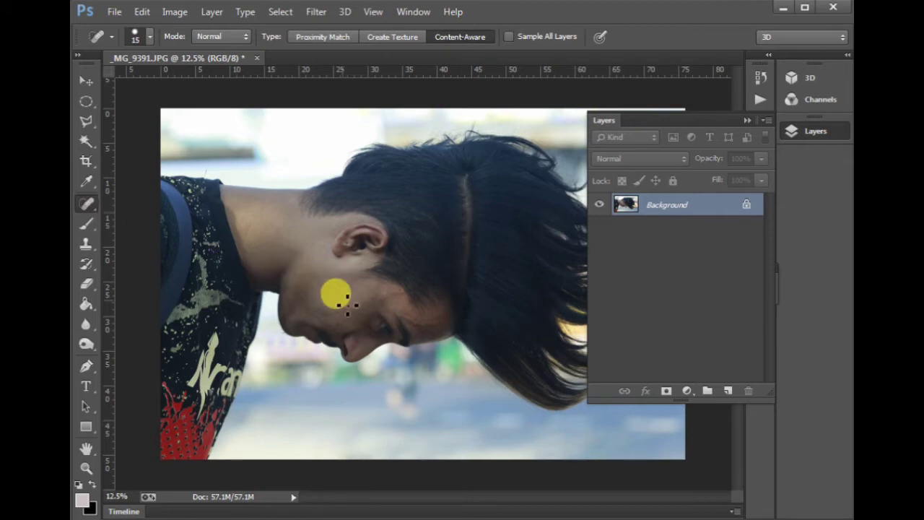
Enlarge the Spot Healing Brush to 35 and heal four blemishes on the temple and forehead.
{"action": "scroll", "coordinate": [289, 278], "scroll_direction": "up", "scroll_amount": 5}
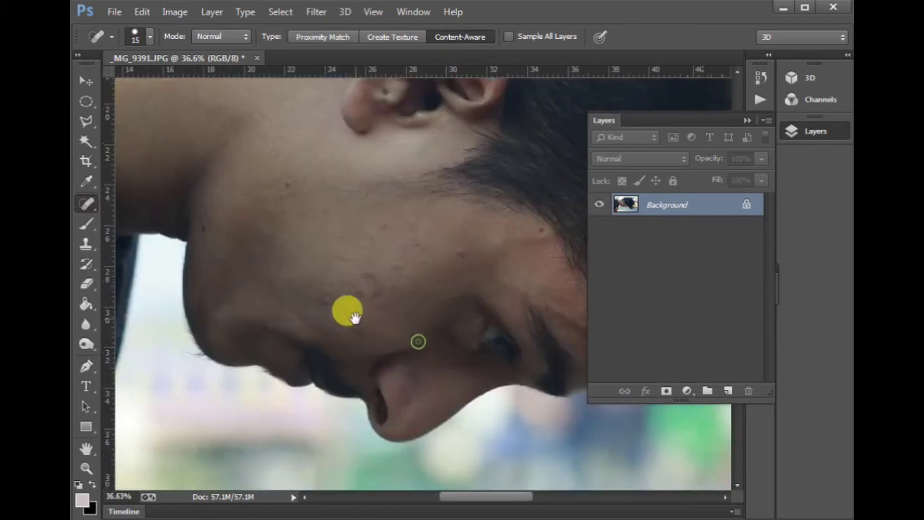
{"action": "key", "text": "bracketright"}
{"action": "key", "text": "bracketright"}
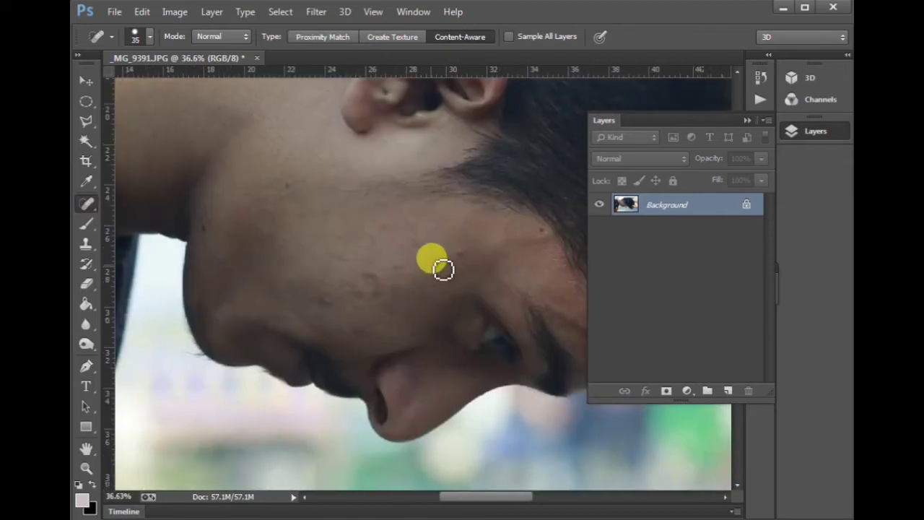
{"action": "scroll", "coordinate": [536, 320], "scroll_direction": "up", "scroll_amount": 5}
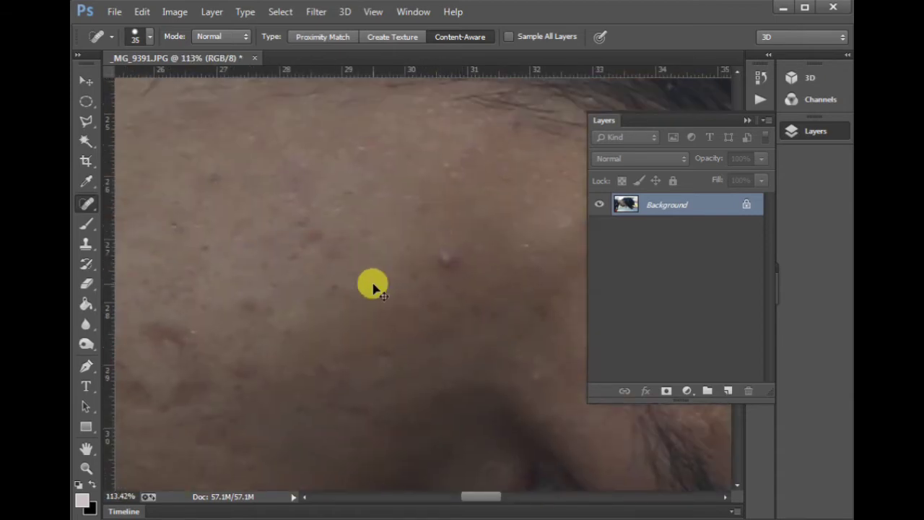
{"action": "scroll", "coordinate": [371, 282], "scroll_direction": "down", "scroll_amount": 2}
{"action": "left_click_drag", "start_coordinate": [365, 275], "coordinate": [366, 252]}
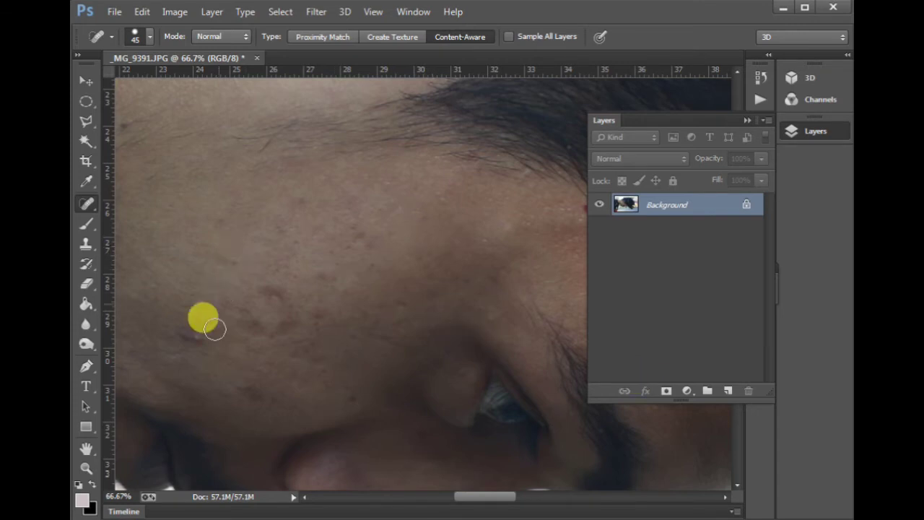
{"action": "left_click_drag", "start_coordinate": [268, 324], "coordinate": [340, 325]}
{"action": "left_click", "coordinate": [260, 299]}
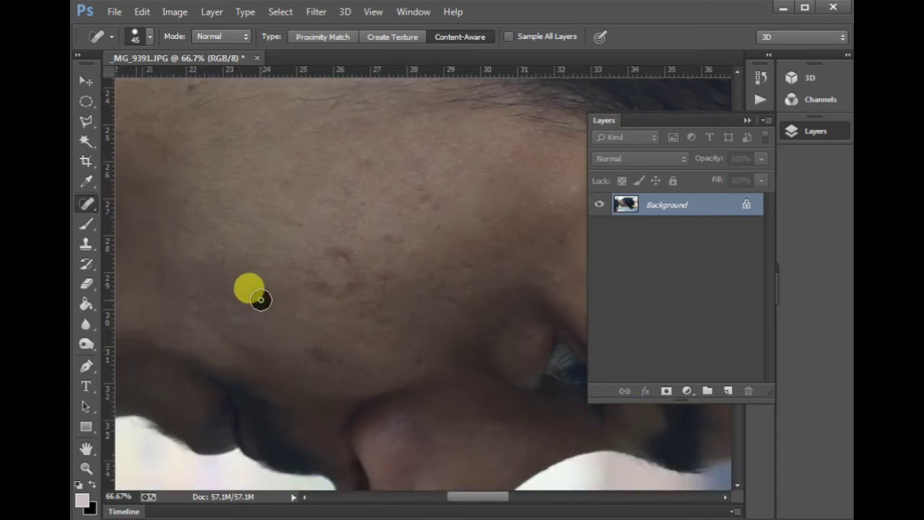
{"action": "left_click", "coordinate": [371, 312]}
{"action": "left_click", "coordinate": [336, 250]}
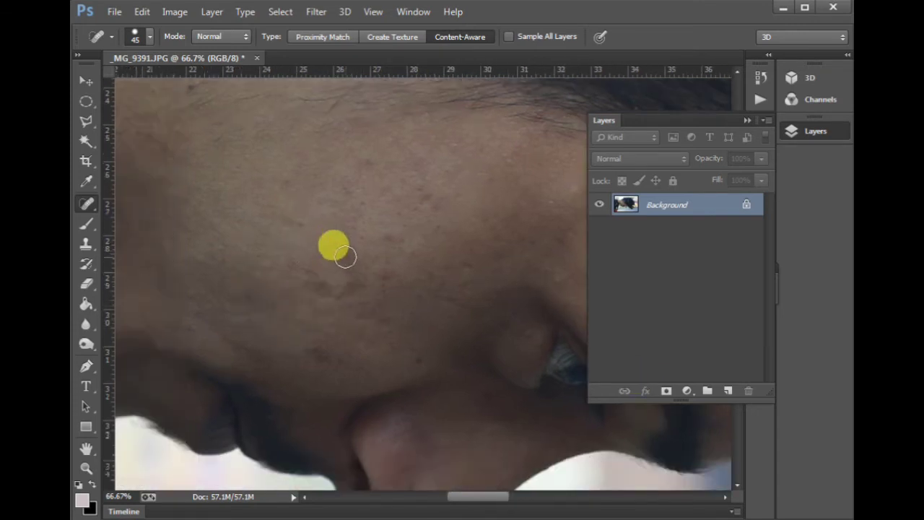
{"action": "left_click", "coordinate": [386, 242]}
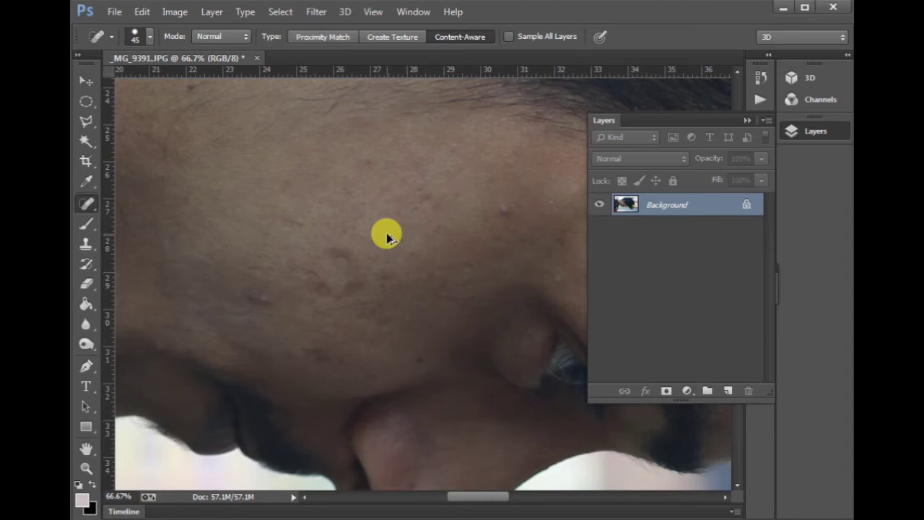
Zoom out and switch to the Patch Tool in Source mode.
{"action": "key", "text": "ctrl+minus"}
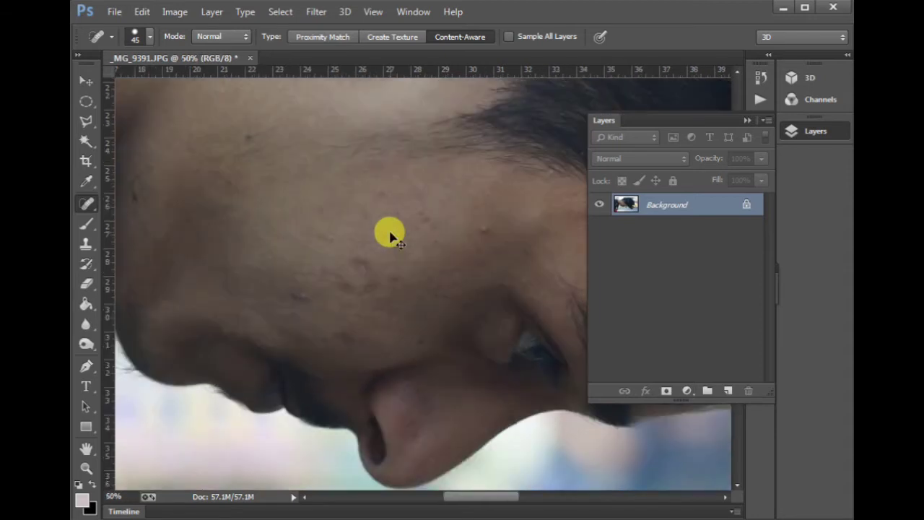
{"action": "key", "text": "v"}
{"action": "left_click", "coordinate": [87, 205]}
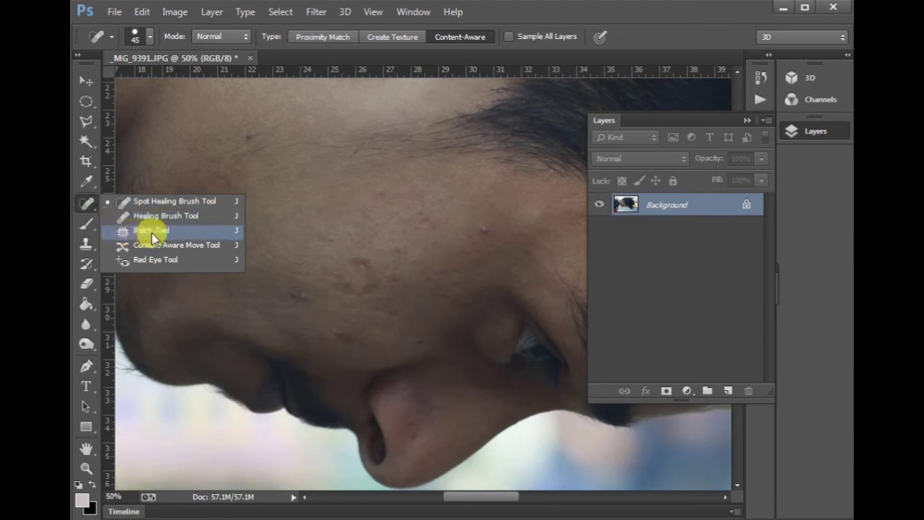
{"action": "left_click", "coordinate": [153, 232]}
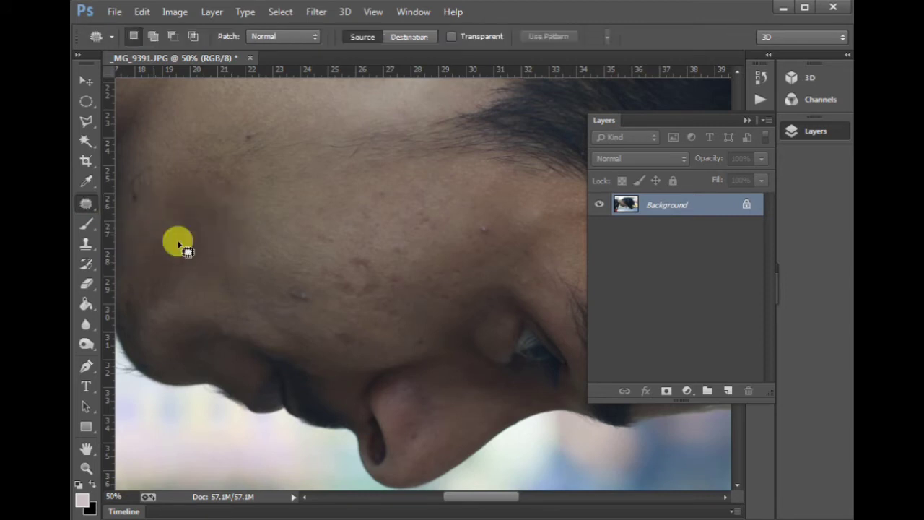
Patch a forehead blemish with nearby clean skin, then clear the patch selection.
{"action": "left_click_drag", "start_coordinate": [495, 227], "coordinate": [318, 207]}
{"action": "left_click_drag", "start_coordinate": [270, 173], "coordinate": [527, 301]}
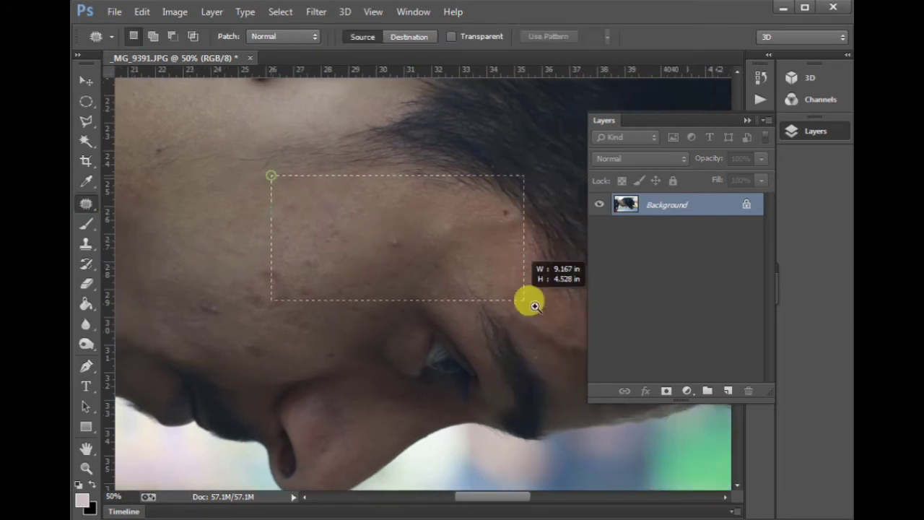
{"action": "left_click_drag", "start_coordinate": [386, 257], "coordinate": [391, 256]}
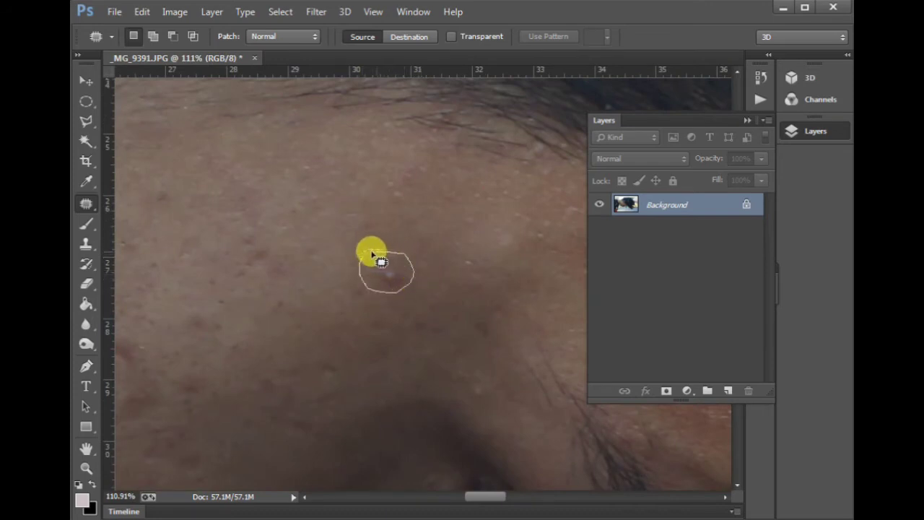
{"action": "mouse_move", "coordinate": [369, 263]}
{"action": "left_mouse_down"}
{"action": "mouse_move", "coordinate": [383, 278]}
{"action": "mouse_move", "coordinate": [315, 274]}
{"action": "left_mouse_up"}
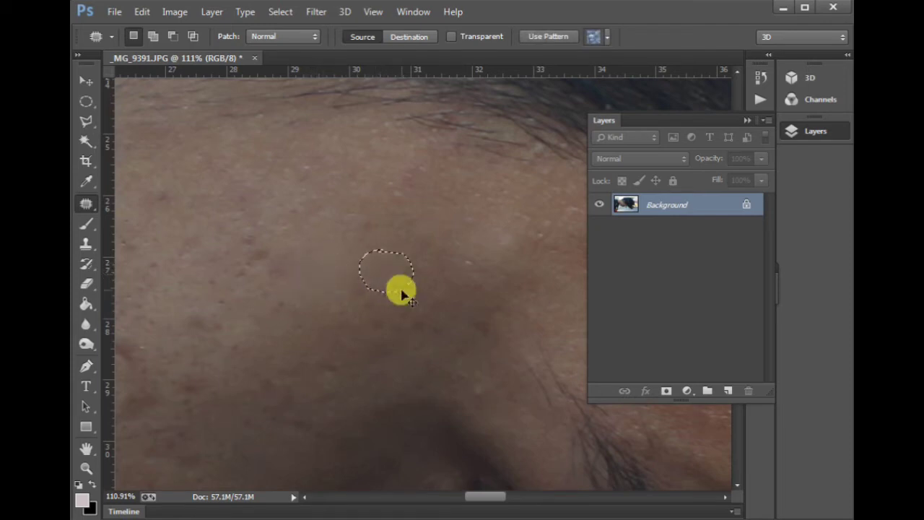
{"action": "key", "text": "ctrl+d"}
{"action": "key", "text": "ctrl+shift+d"}
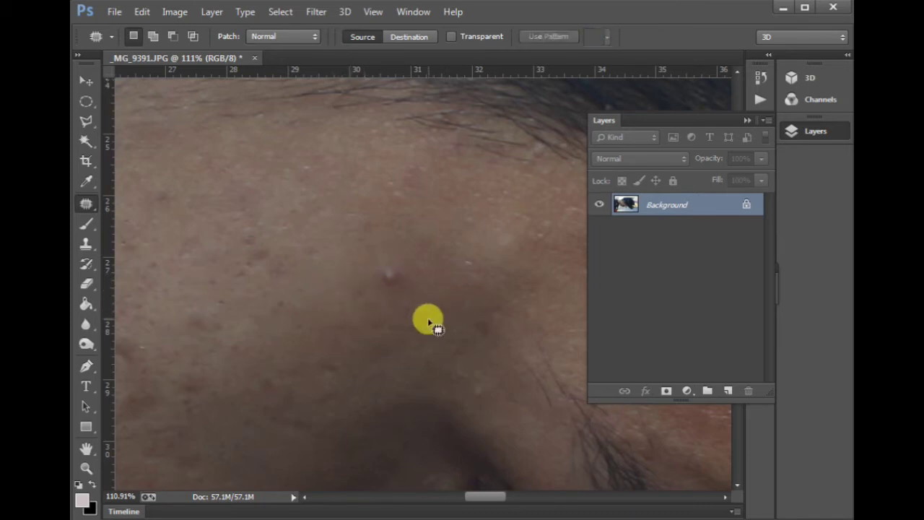
{"action": "key", "text": "ctrl+d"}
{"action": "scroll", "coordinate": [311, 320], "scroll_direction": "left", "scroll_amount": 3}
{"action": "scroll", "coordinate": [311, 320], "scroll_direction": "down", "scroll_amount": 1}
{"action": "left_click", "coordinate": [85, 223]}
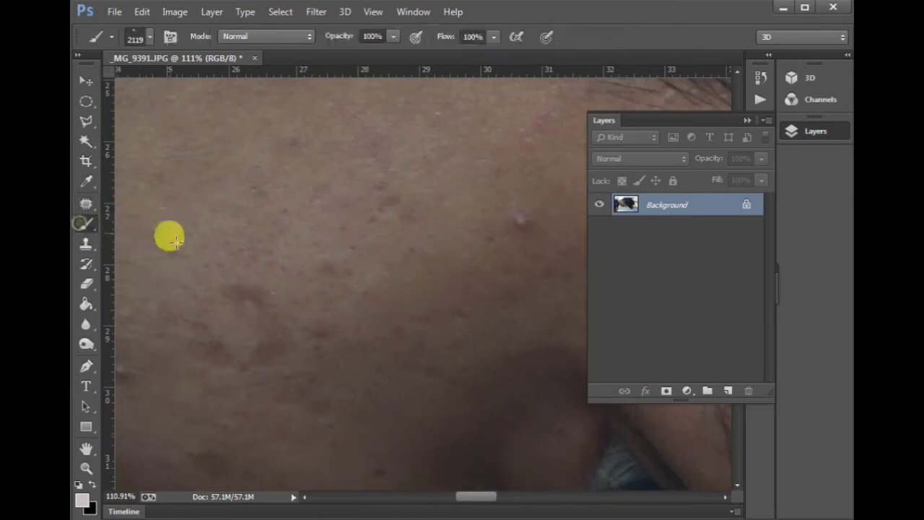
Select the Brush Tool and choose a small round brush tip at size 80.
{"action": "right_click", "coordinate": [84, 223]}
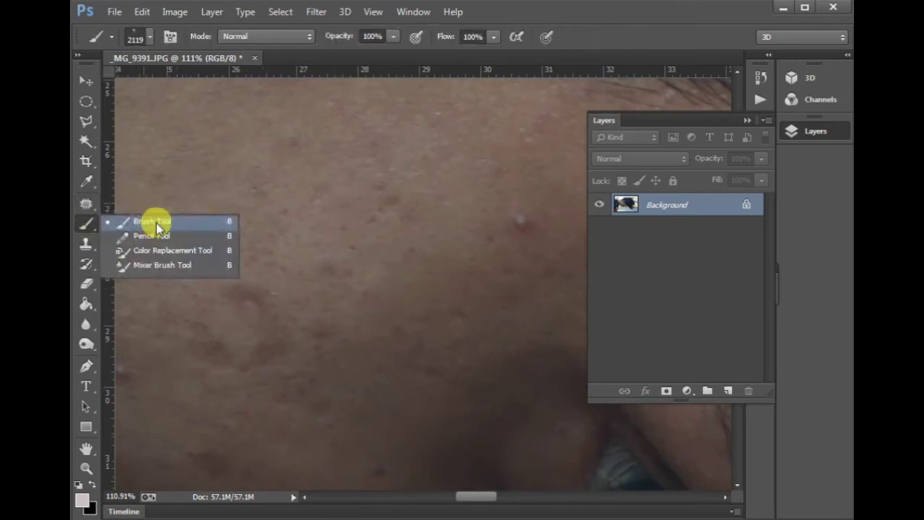
{"action": "left_click", "coordinate": [155, 222]}
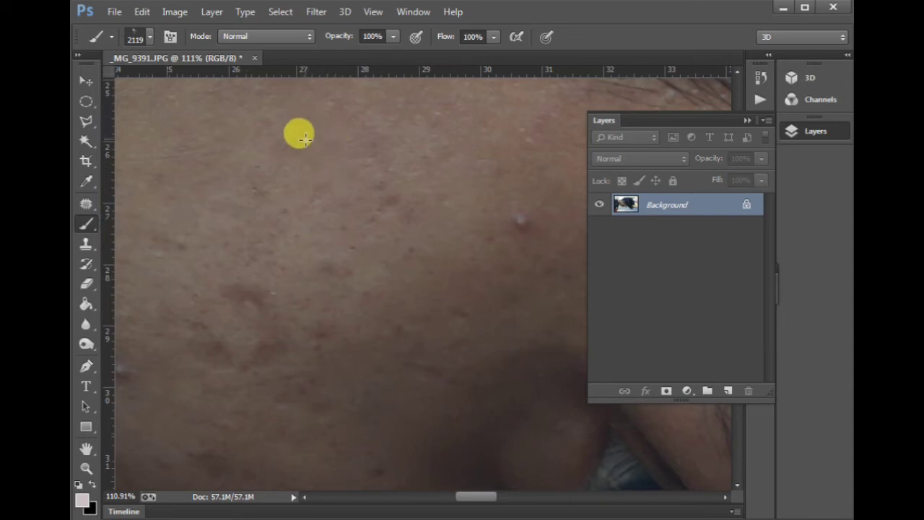
{"action": "key", "text": "bracketleft"}
{"action": "key", "text": "bracketleft"}
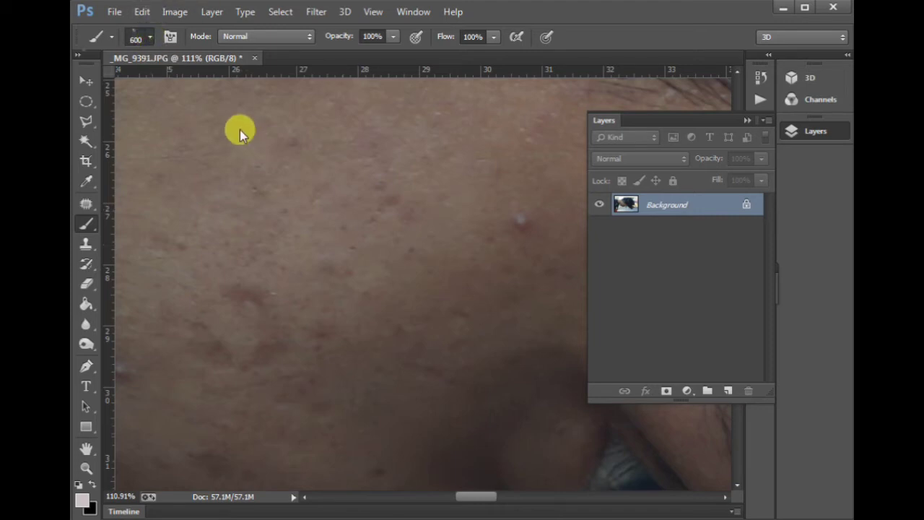
{"action": "right_click", "coordinate": [215, 97]}
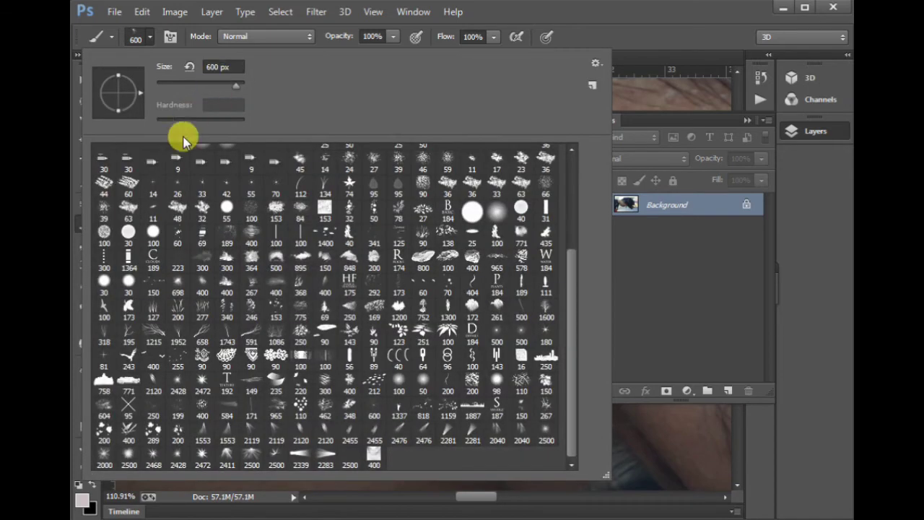
{"action": "scroll", "coordinate": [181, 166], "scroll_direction": "up", "scroll_amount": 2}
{"action": "scroll", "coordinate": [154, 177], "scroll_direction": "up", "scroll_amount": 2}
{"action": "scroll", "coordinate": [149, 161], "scroll_direction": "up", "scroll_amount": 2}
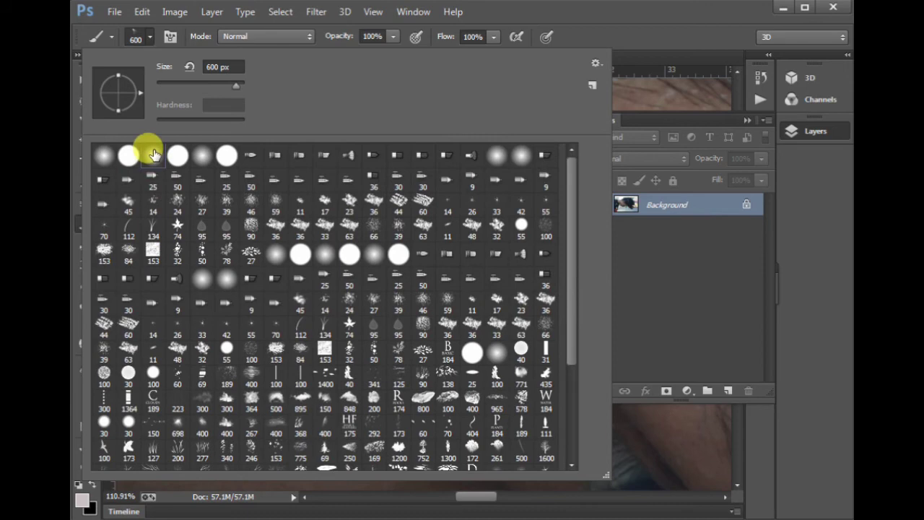
{"action": "double_click", "coordinate": [153, 154]}
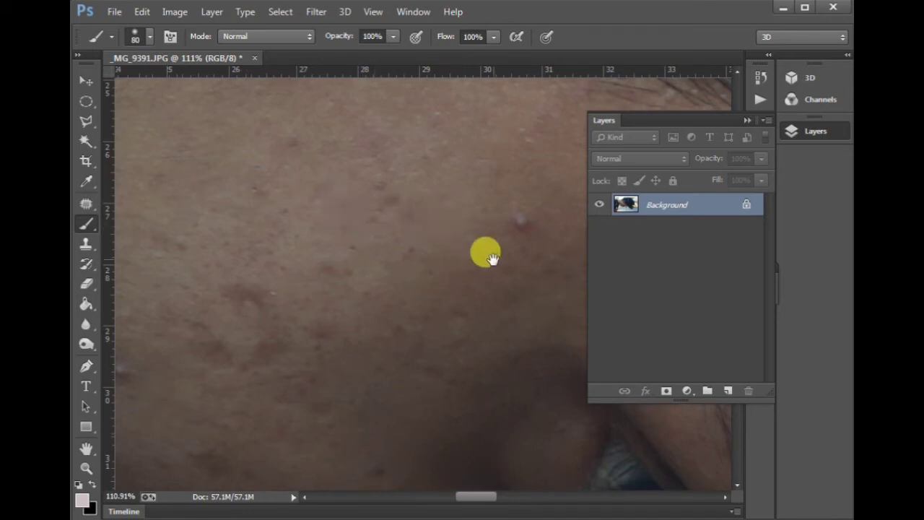
Set the brush Opacity and Flow both to 30%.
{"action": "left_click_drag", "start_coordinate": [494, 258], "coordinate": [430, 247]}
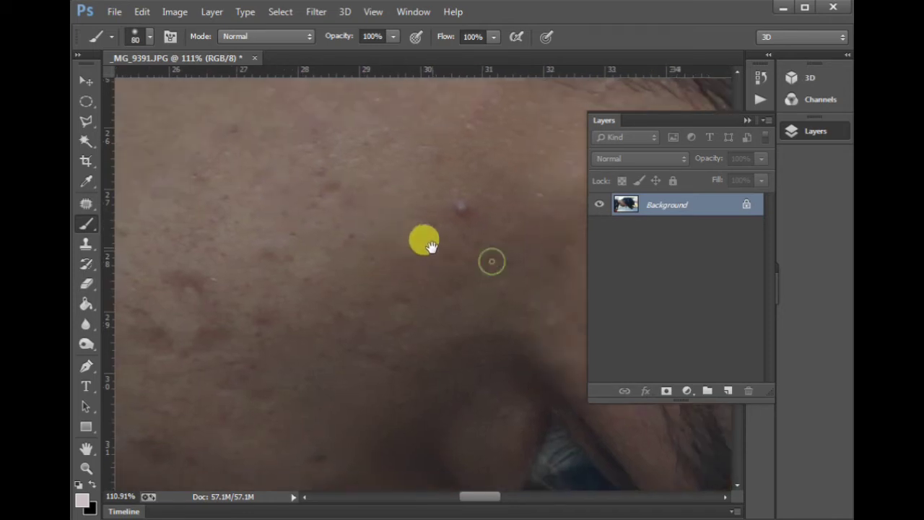
{"action": "left_click", "coordinate": [373, 36]}
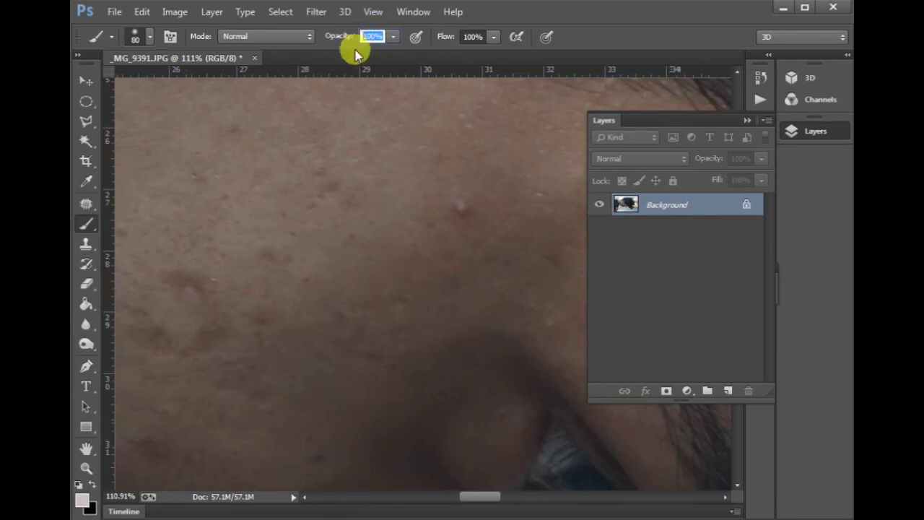
{"action": "type", "text": "30"}
{"action": "left_click", "coordinate": [472, 36]}
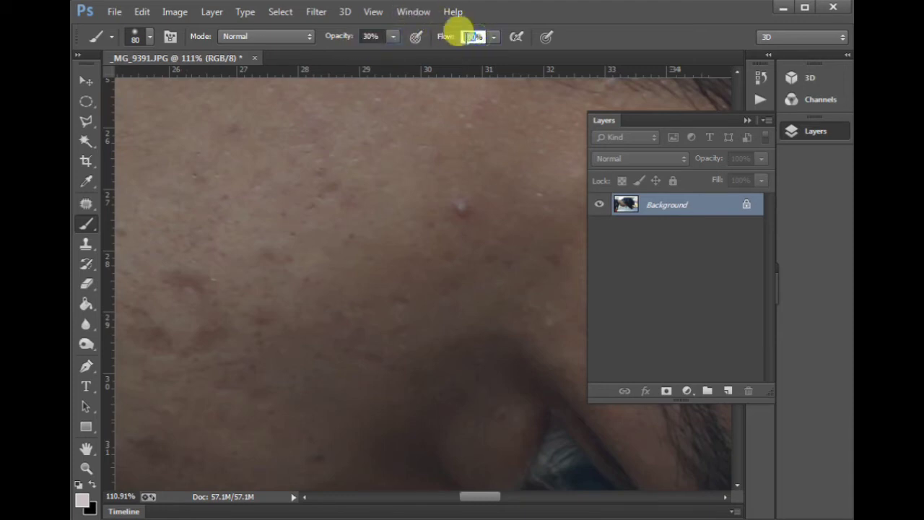
{"action": "type", "text": "3"}
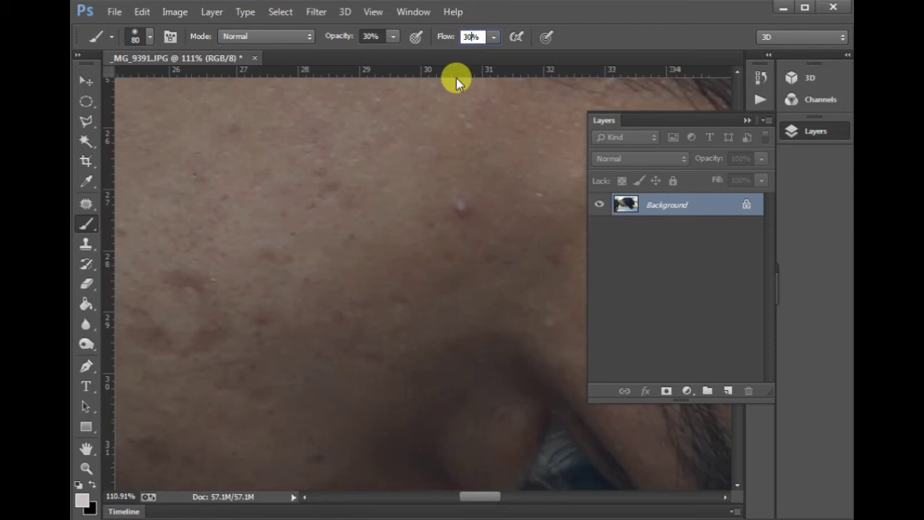
{"action": "key", "text": "Return"}
Alt-click to sample skin tones from the forehead and eye area.
{"action": "left_click_drag", "start_coordinate": [396, 260], "coordinate": [365, 254]}
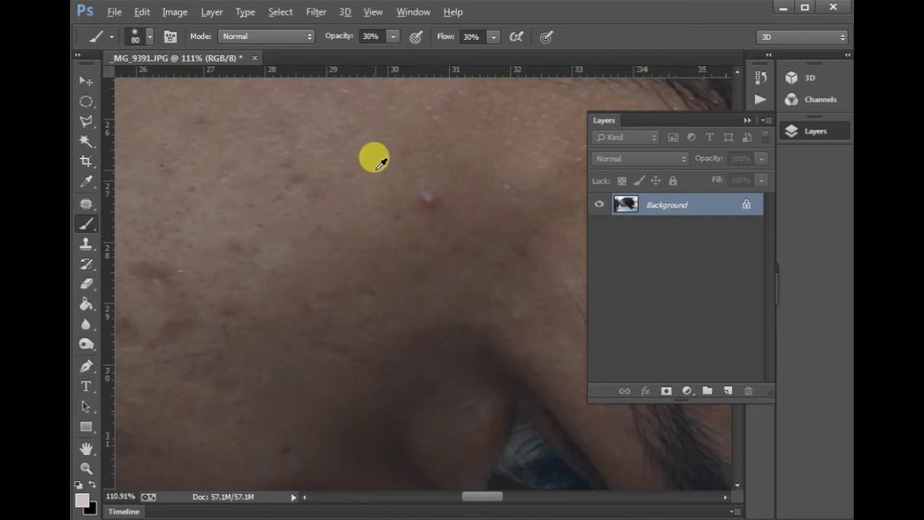
{"action": "left_click", "coordinate": [376, 163], "text": "alt"}
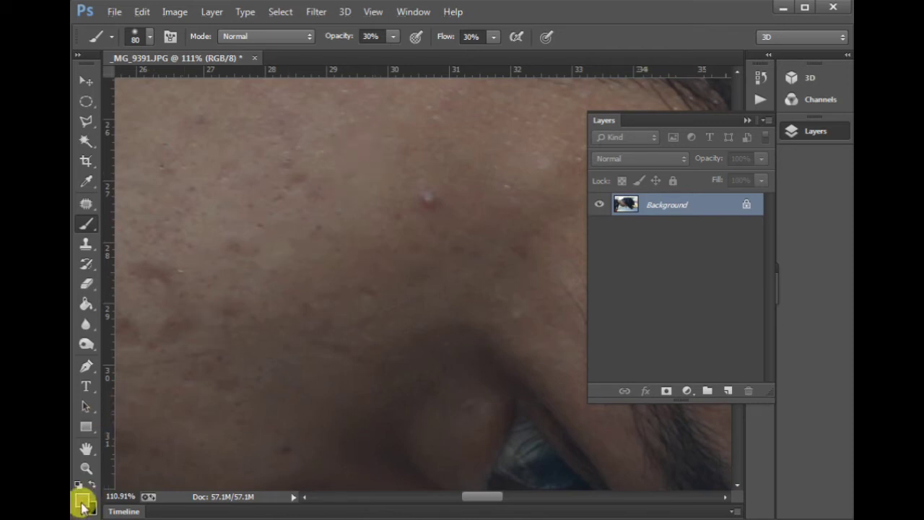
{"action": "left_click", "coordinate": [538, 442], "text": "alt"}
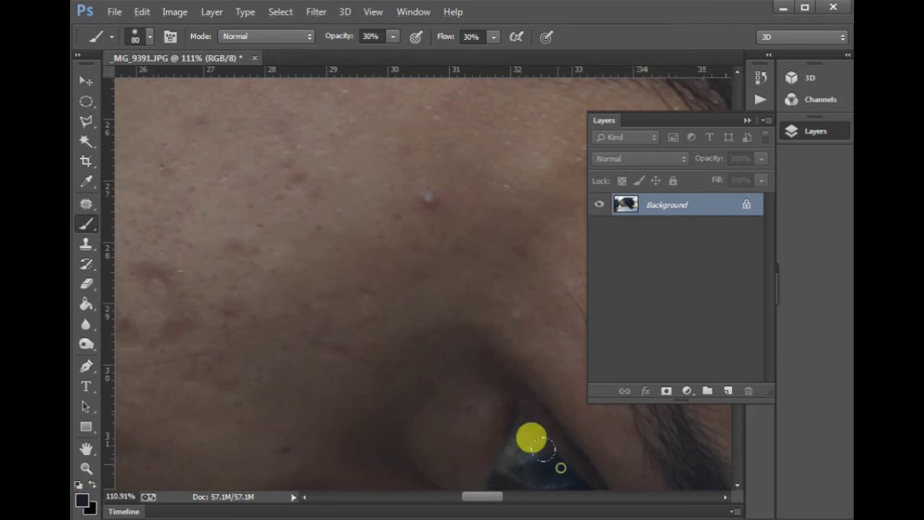
{"action": "left_click", "coordinate": [357, 134], "text": "alt"}
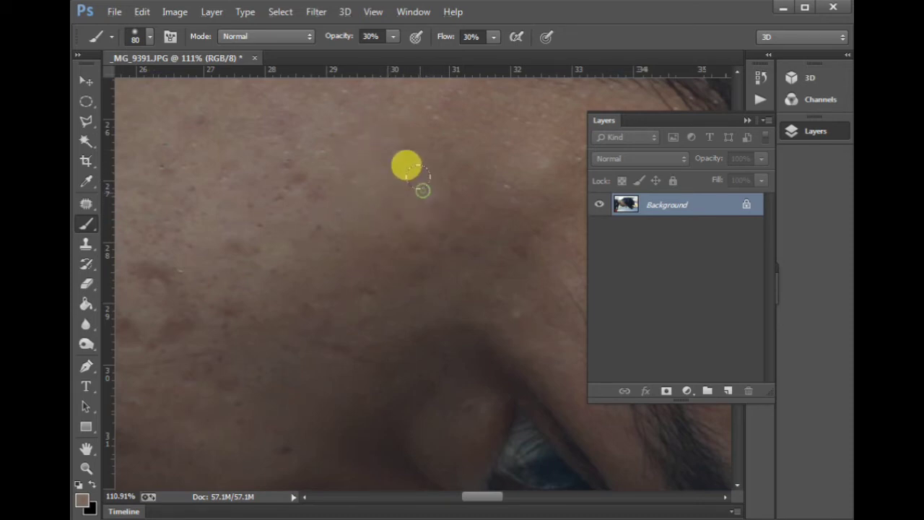
Sample skin beside two small cheek blemishes and paint over them.
{"action": "left_click_drag", "start_coordinate": [267, 231], "coordinate": [450, 159]}
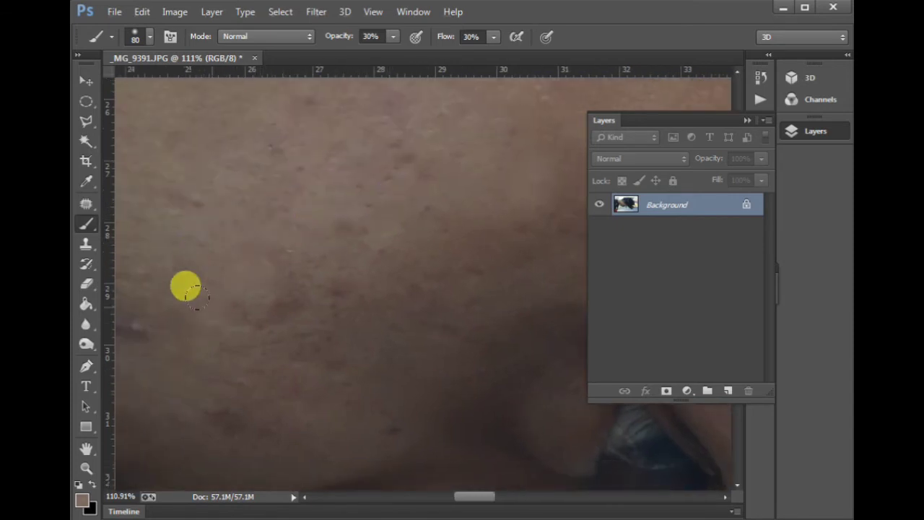
{"action": "left_click_drag", "start_coordinate": [246, 351], "coordinate": [342, 175]}
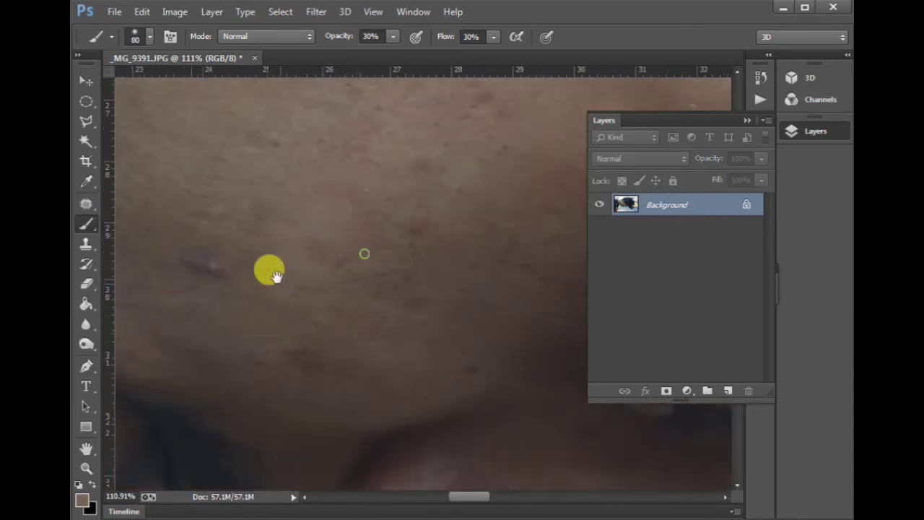
{"action": "left_click_drag", "start_coordinate": [279, 278], "coordinate": [296, 196]}
{"action": "left_click", "coordinate": [281, 226], "text": "alt"}
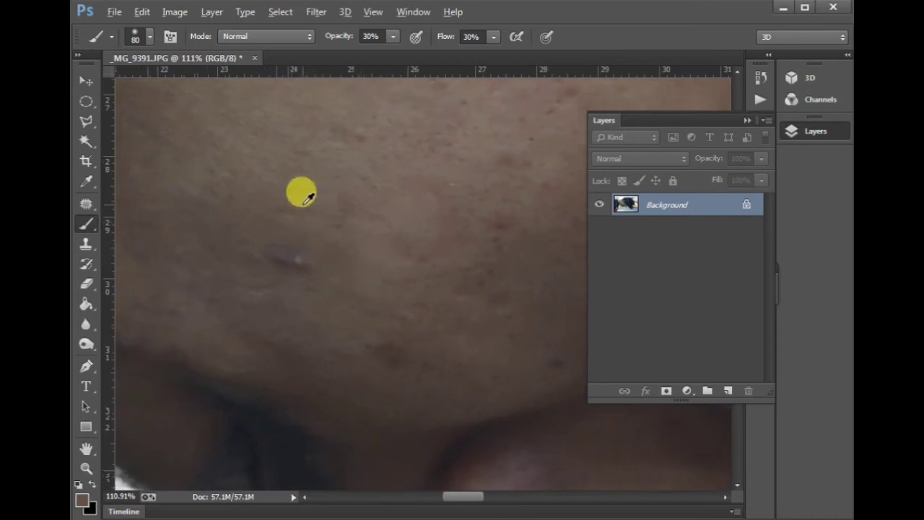
{"action": "left_click", "coordinate": [295, 257]}
{"action": "left_click", "coordinate": [301, 258], "text": "alt"}
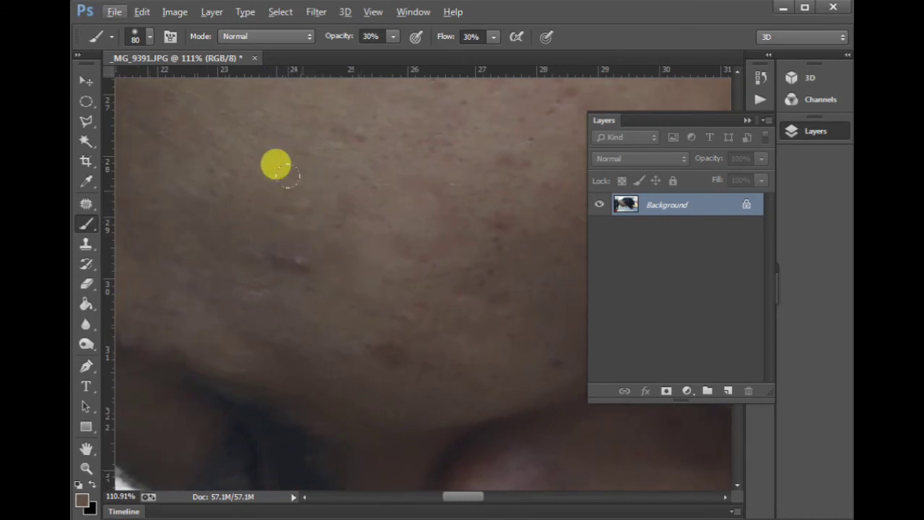
{"action": "left_click", "coordinate": [296, 259]}
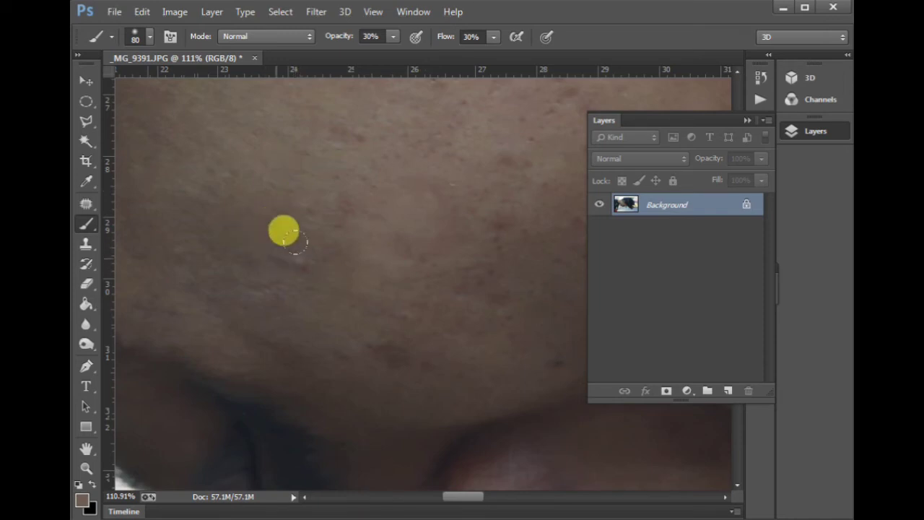
{"action": "left_click_drag", "start_coordinate": [195, 217], "coordinate": [359, 279]}
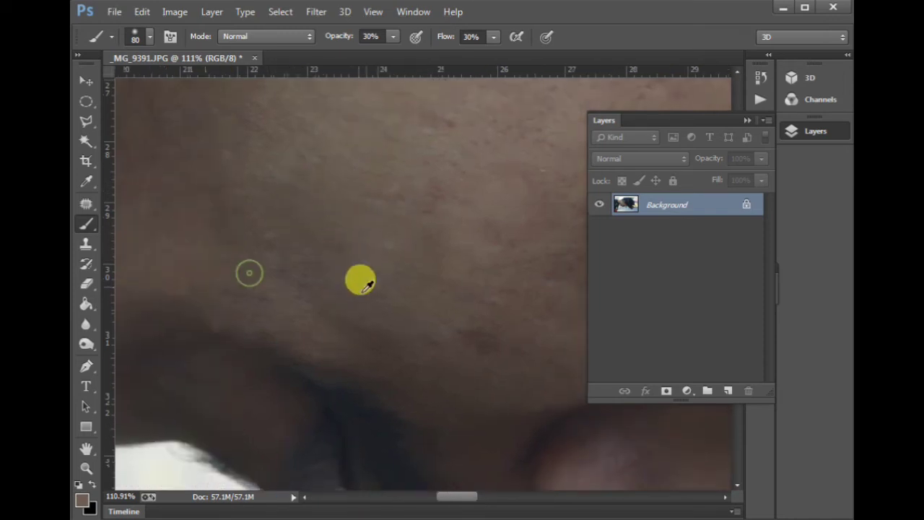
{"action": "scroll", "coordinate": [382, 301], "scroll_direction": "right", "scroll_amount": 3}
{"action": "scroll", "coordinate": [382, 301], "scroll_direction": "down", "scroll_amount": 1}
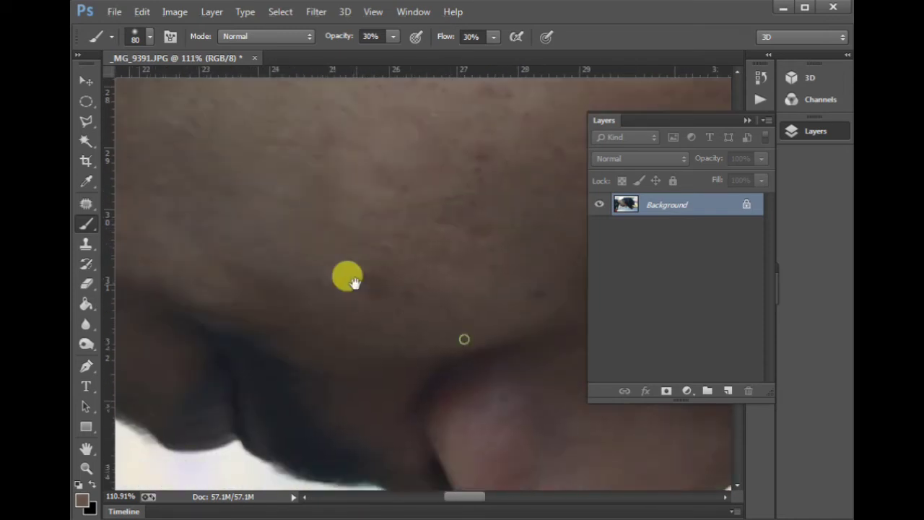
{"action": "scroll", "coordinate": [382, 245], "scroll_direction": "right", "scroll_amount": 2}
{"action": "scroll", "coordinate": [382, 245], "scroll_direction": "up", "scroll_amount": 1}
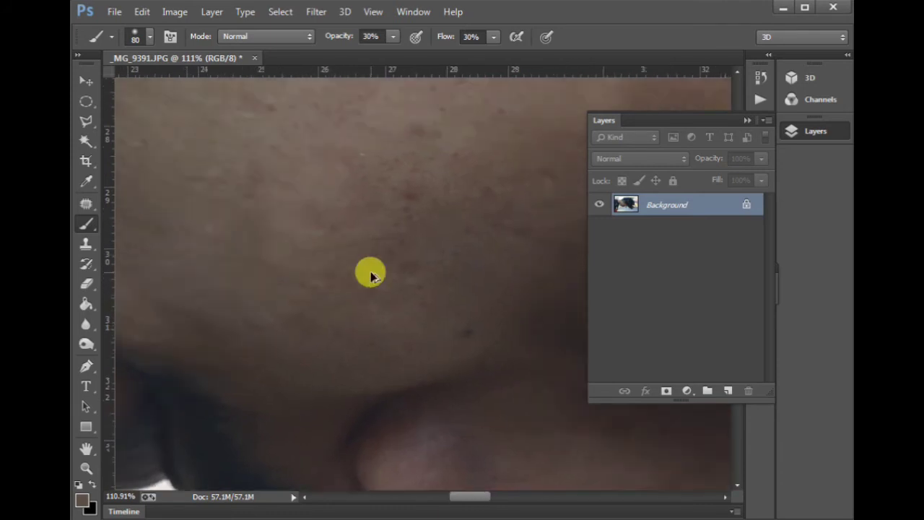
{"action": "scroll", "coordinate": [386, 161], "scroll_direction": "up", "scroll_amount": 3}
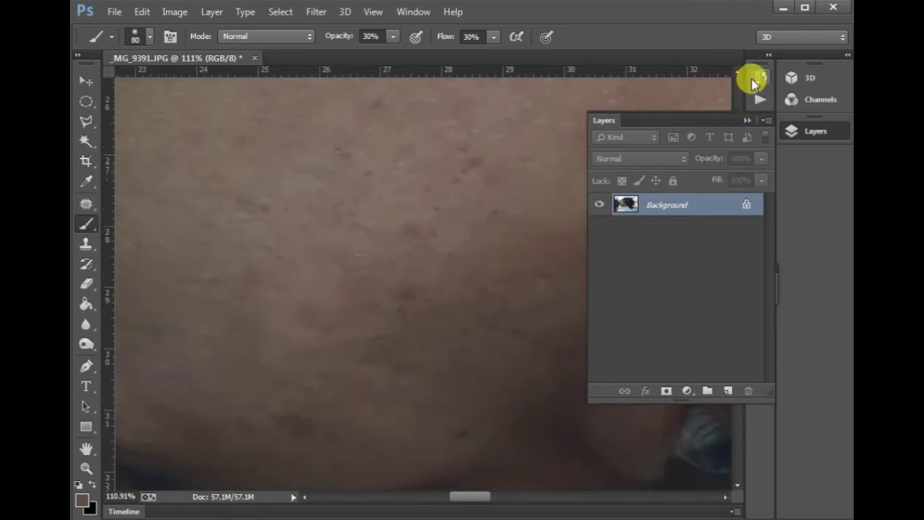
{"action": "scroll", "coordinate": [629, 83], "scroll_direction": "up", "scroll_amount": 1}
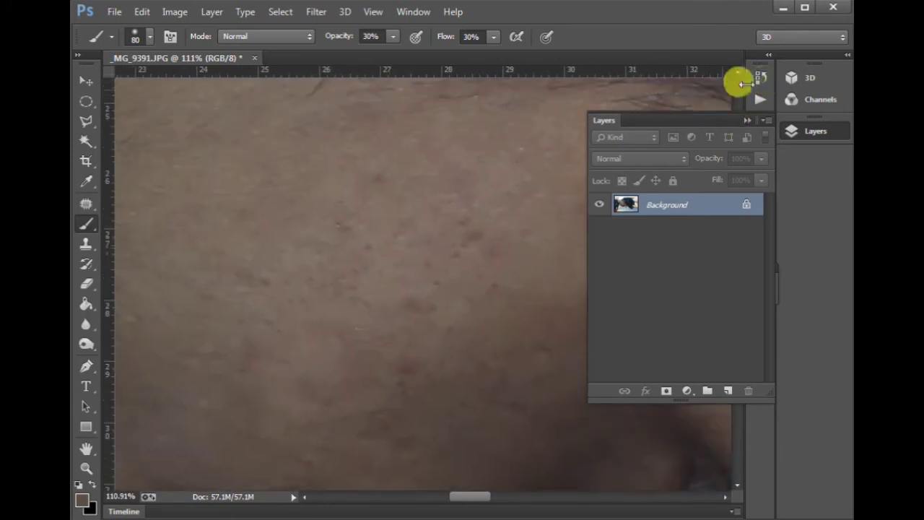
Revert the image to its original state from the History panel.
{"action": "left_click", "coordinate": [763, 77]}
{"action": "scroll", "coordinate": [682, 86], "scroll_direction": "up", "scroll_amount": 3}
{"action": "scroll", "coordinate": [680, 83], "scroll_direction": "up", "scroll_amount": 3}
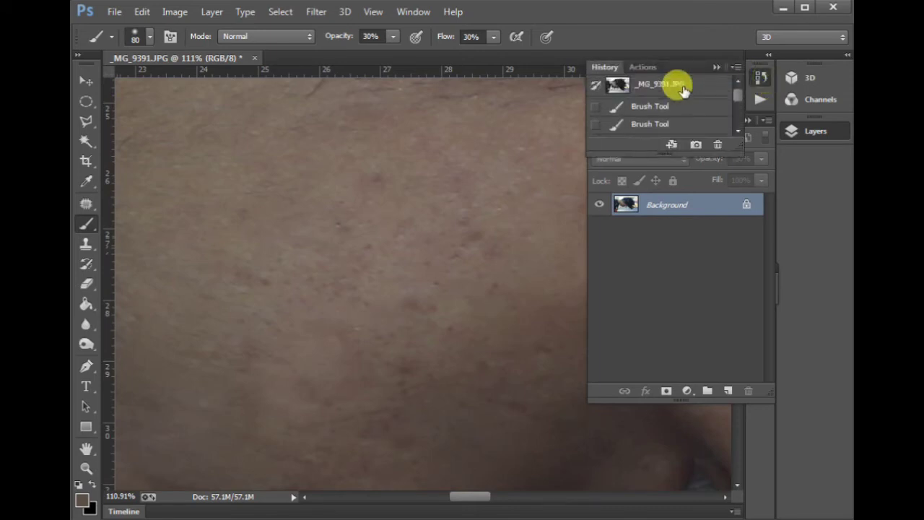
{"action": "left_click", "coordinate": [679, 84]}
{"action": "left_click", "coordinate": [764, 78]}
Choose the Clone Stamp and set its opacity and flow to 30%.
{"action": "key", "text": "v"}
{"action": "left_click", "coordinate": [85, 245]}
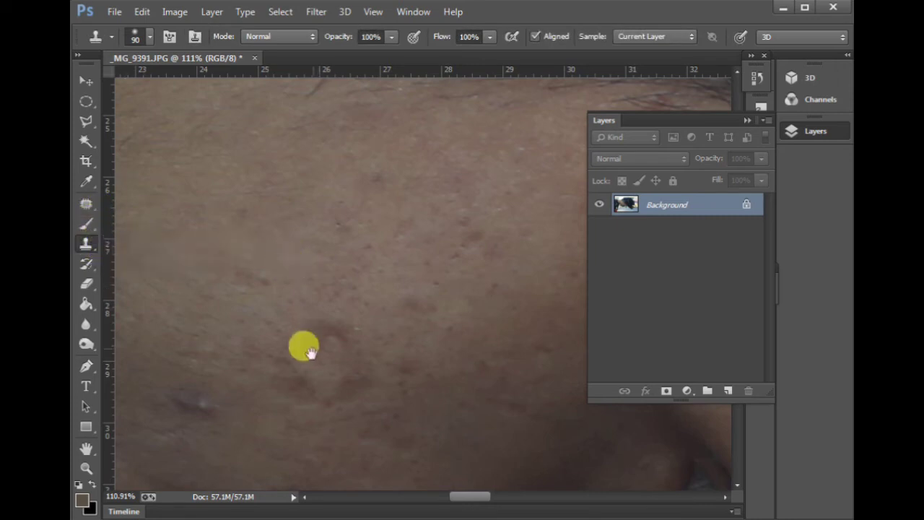
{"action": "left_click_drag", "start_coordinate": [319, 343], "coordinate": [309, 278]}
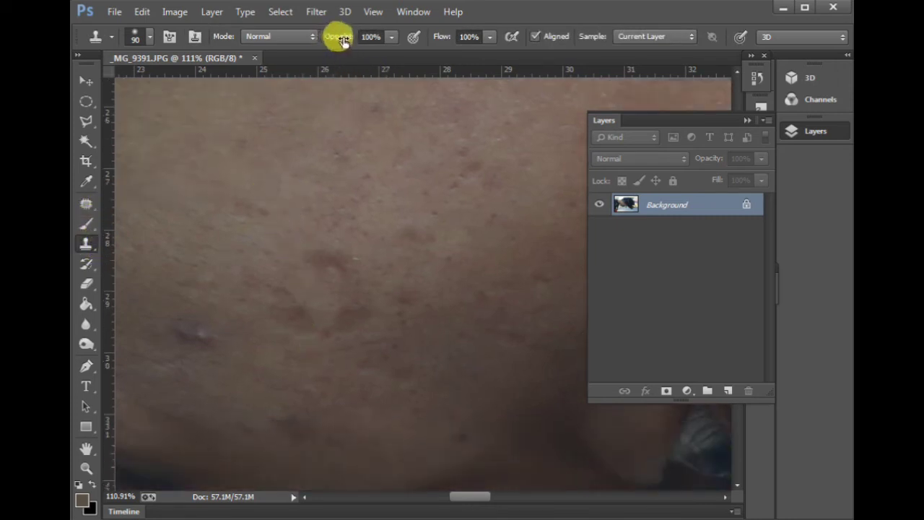
{"action": "left_click_drag", "start_coordinate": [336, 36], "coordinate": [307, 42]}
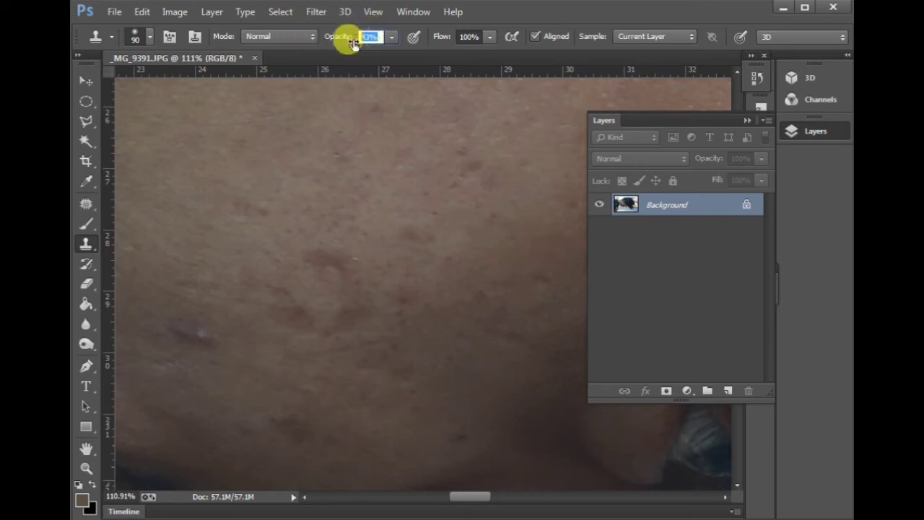
{"action": "type", "text": "0"}
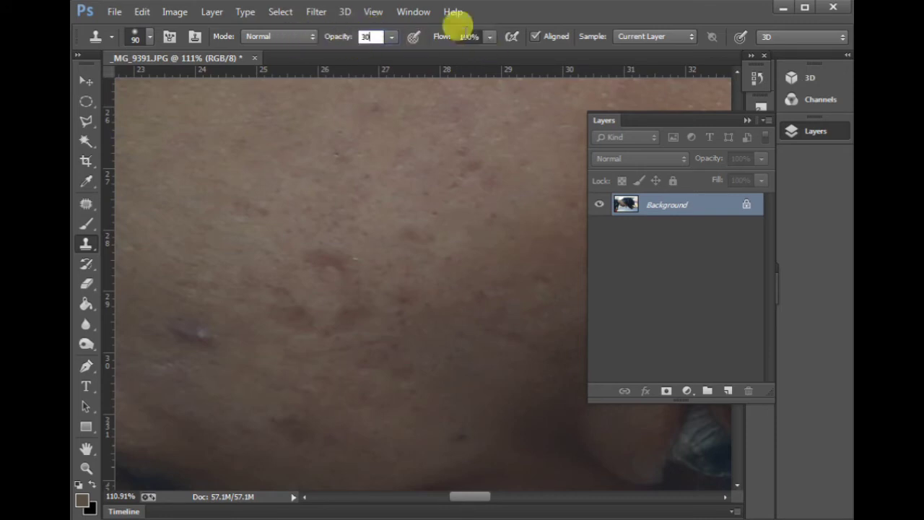
{"action": "left_click", "coordinate": [443, 37]}
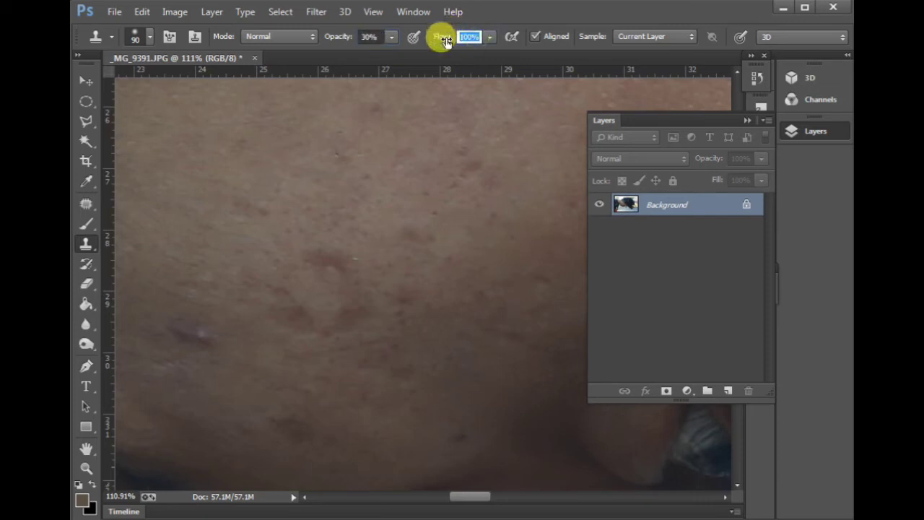
{"action": "type", "text": "30"}
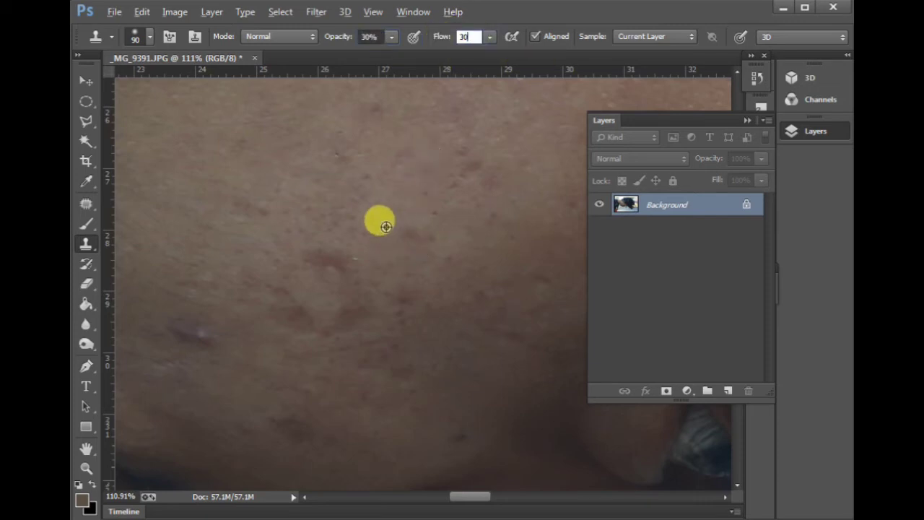
{"action": "left_click", "coordinate": [385, 227], "text": "alt"}
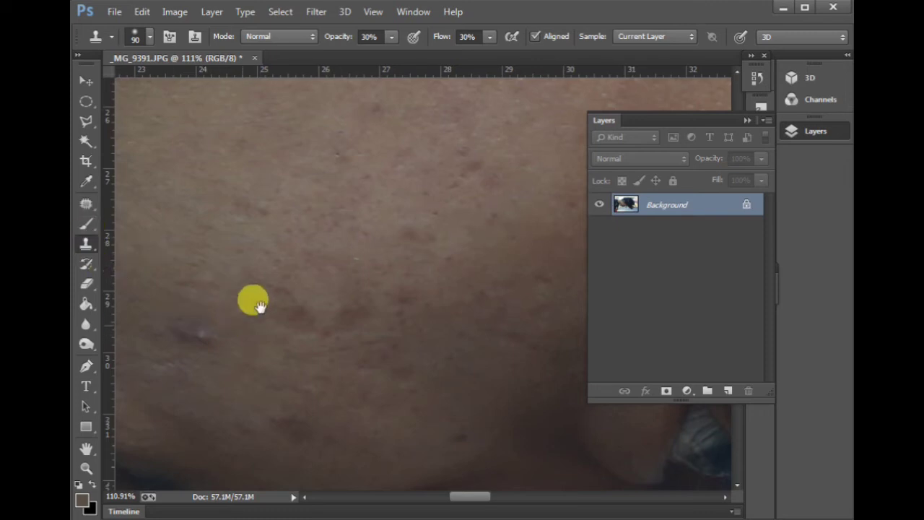
Clone clean skin over the dark cheek blemish and sample fresh cheek skin as source.
{"action": "scroll", "coordinate": [252, 301], "scroll_direction": "down", "scroll_amount": 2}
{"action": "scroll", "coordinate": [251, 301], "scroll_direction": "left", "scroll_amount": 2}
{"action": "left_click_drag", "start_coordinate": [242, 259], "coordinate": [235, 269]}
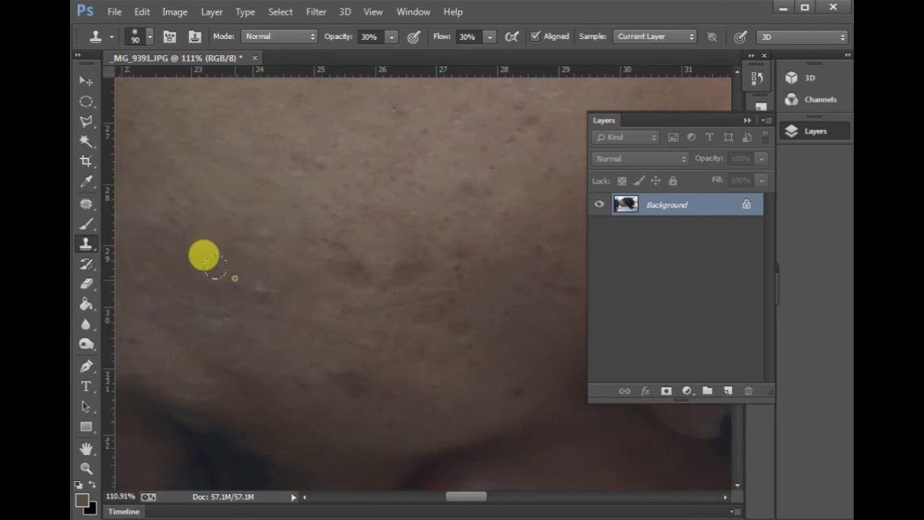
{"action": "left_click_drag", "start_coordinate": [382, 229], "coordinate": [351, 279]}
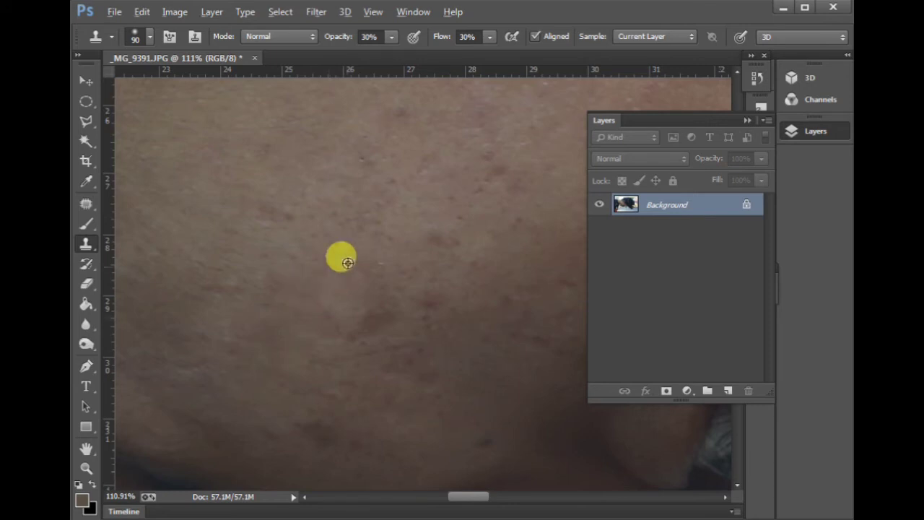
{"action": "left_click", "coordinate": [378, 308], "text": "alt"}
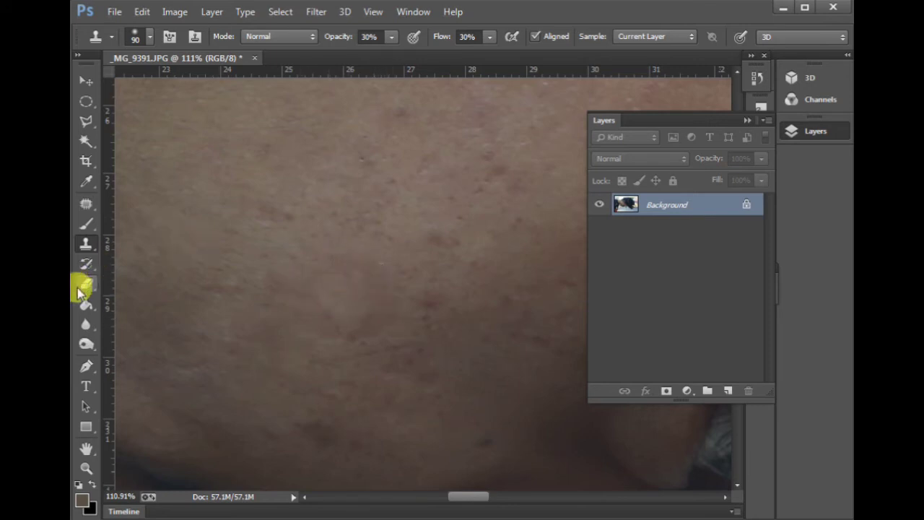
With a 400 px Eraser, duplicate the Background layer and hide the original.
{"action": "left_click", "coordinate": [84, 284]}
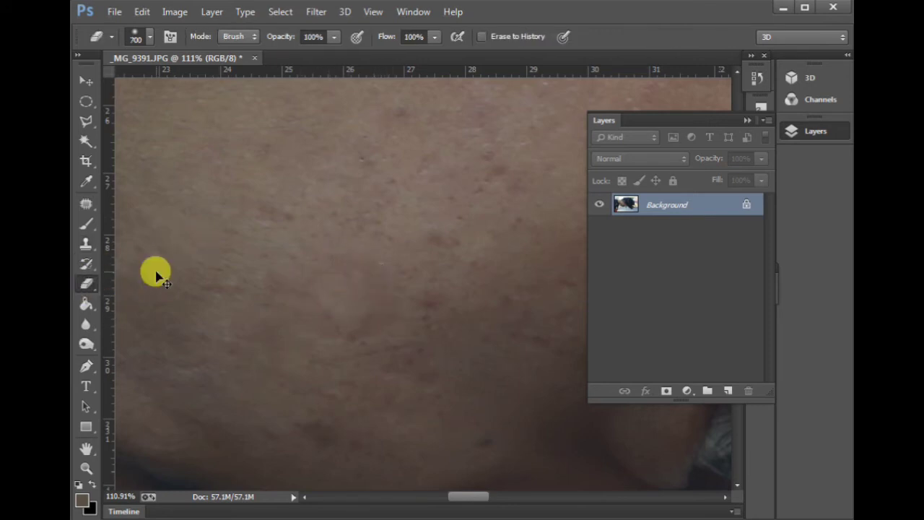
{"action": "key", "text": "ctrl+minus"}
{"action": "key", "text": "ctrl+minus"}
{"action": "key", "text": "ctrl+minus"}
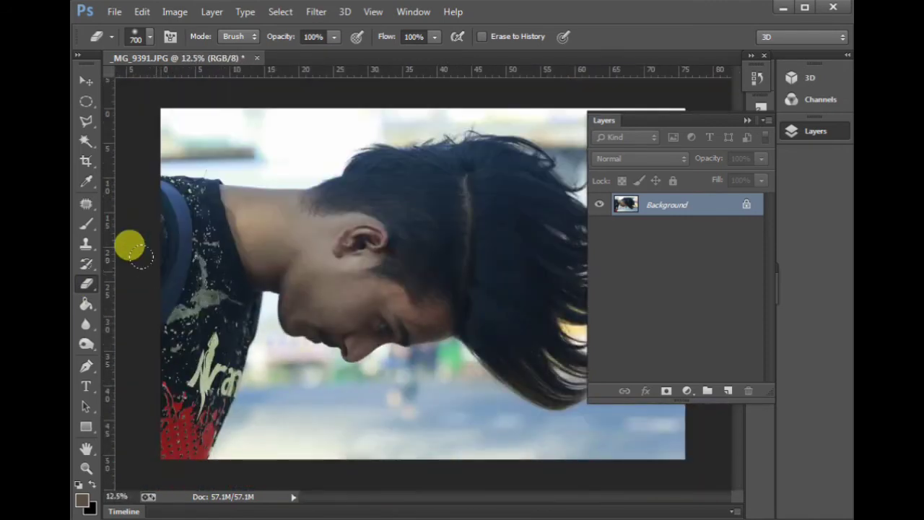
{"action": "key", "text": "bracketleft"}
{"action": "key", "text": "bracketleft"}
{"action": "key", "text": "bracketleft"}
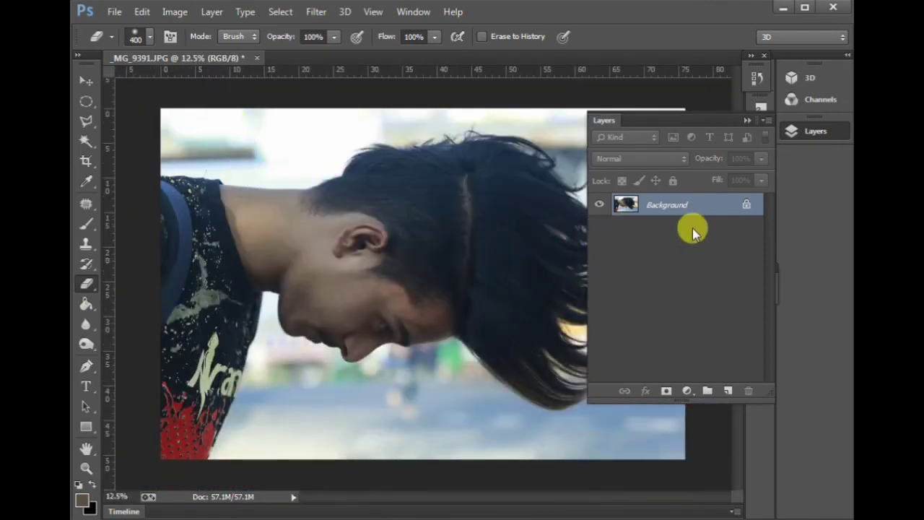
{"action": "right_click", "coordinate": [692, 206]}
{"action": "left_click", "coordinate": [725, 236]}
{"action": "left_click", "coordinate": [597, 171]}
{"action": "left_click", "coordinate": [599, 226]}
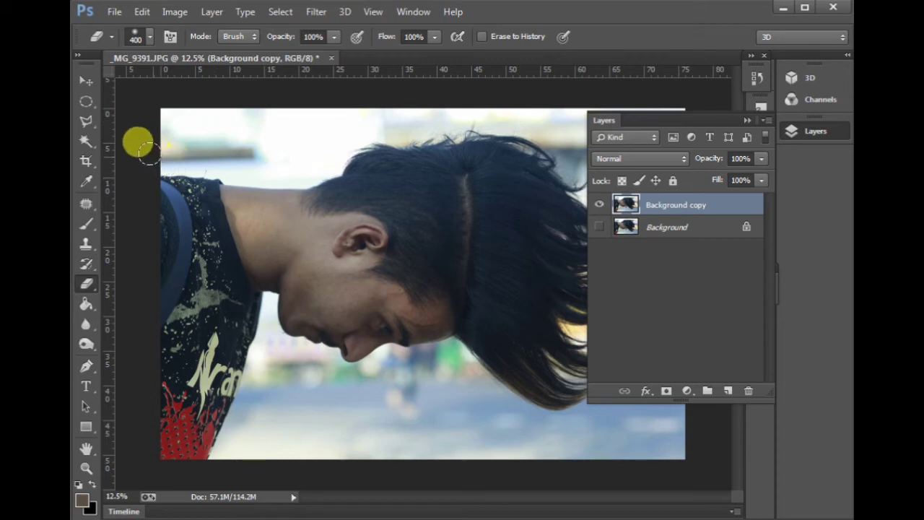
Test-erase the top sky band and area below the chin, then undo all strokes.
{"action": "left_click_drag", "start_coordinate": [150, 155], "coordinate": [291, 159]}
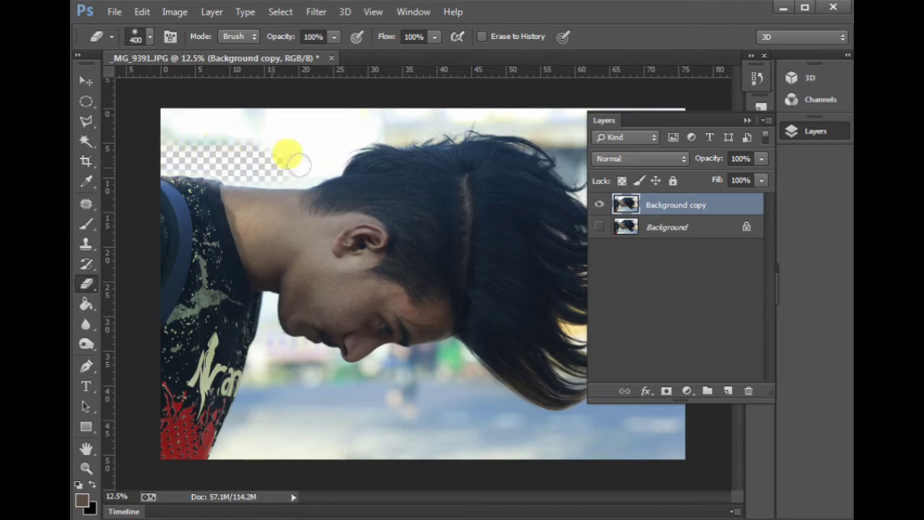
{"action": "left_click_drag", "start_coordinate": [290, 159], "coordinate": [491, 108]}
{"action": "left_click_drag", "start_coordinate": [292, 130], "coordinate": [175, 112]}
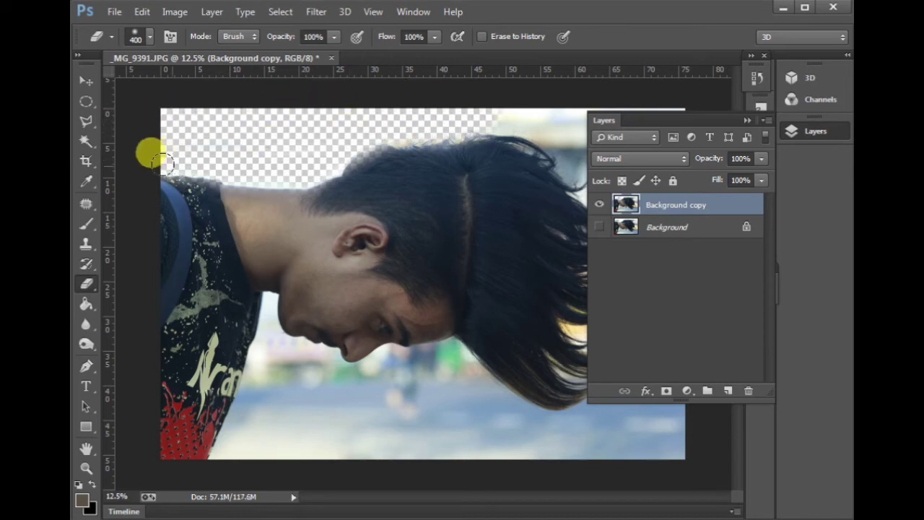
{"action": "mouse_move", "coordinate": [257, 458]}
{"action": "left_mouse_down"}
{"action": "mouse_move", "coordinate": [251, 294]}
{"action": "mouse_move", "coordinate": [292, 433]}
{"action": "left_mouse_up"}
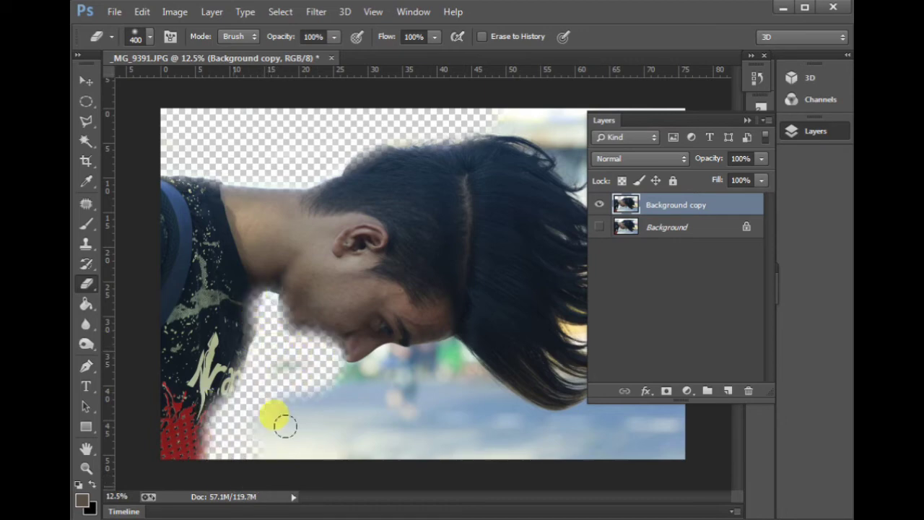
{"action": "key", "text": "ctrl+alt+z"}
{"action": "key", "text": "ctrl+alt+z"}
{"action": "key", "text": "ctrl+alt+z"}
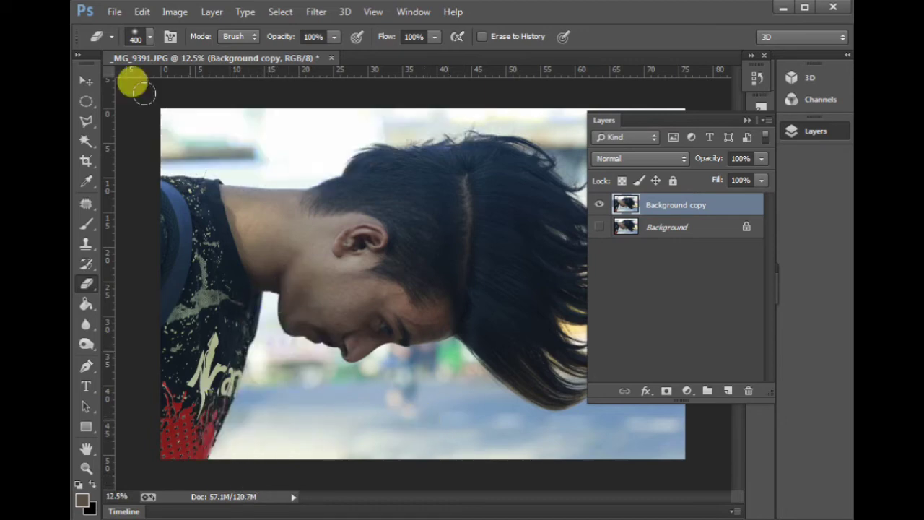
{"action": "key", "text": "ctrl+alt+z"}
Choose a different eraser brush, test a stroke on the neck, and undo it.
{"action": "left_click", "coordinate": [151, 37]}
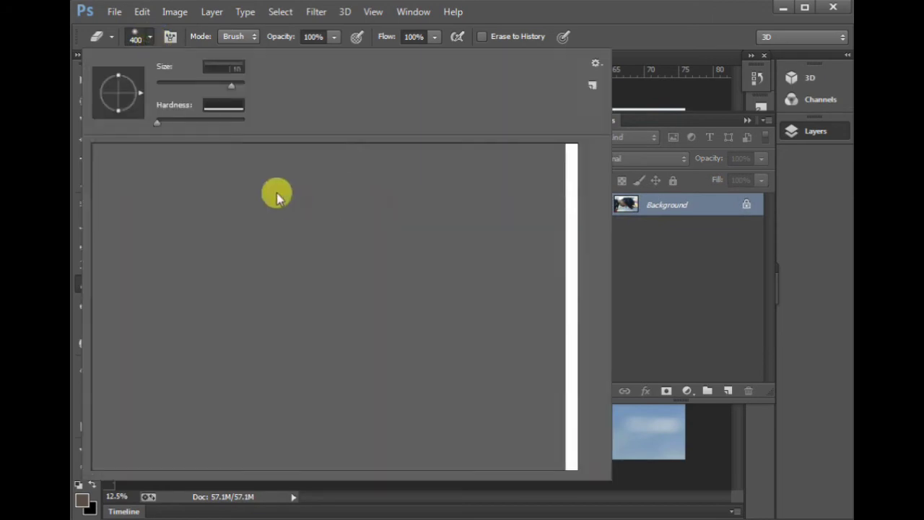
{"action": "double_click", "coordinate": [128, 153]}
{"action": "mouse_move", "coordinate": [354, 200]}
{"action": "left_mouse_down"}
{"action": "mouse_move", "coordinate": [279, 237]}
{"action": "mouse_move", "coordinate": [311, 289]}
{"action": "left_mouse_up"}
{"action": "key", "text": "ctrl+alt+z"}
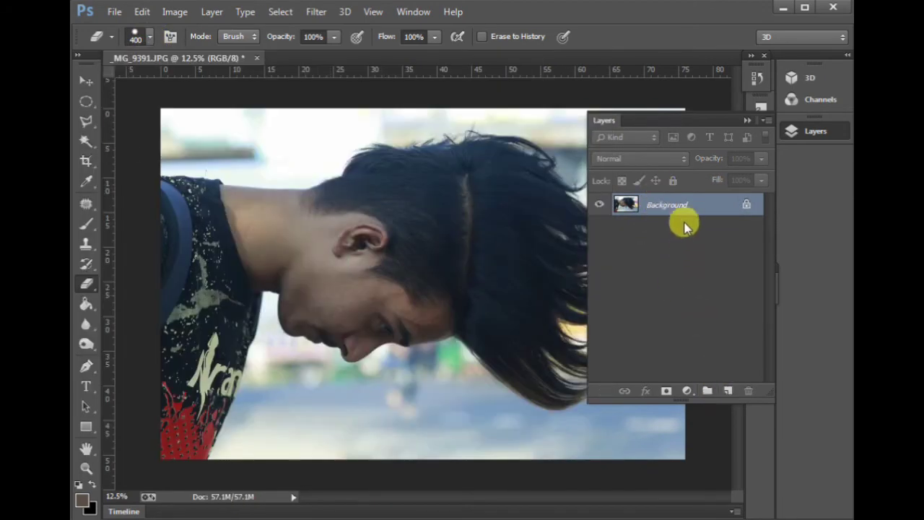
Convert the Background into unlocked Layer 0, then test-erase and undo a patch by the ear.
{"action": "double_click", "coordinate": [678, 205]}
{"action": "key", "text": "Return"}
{"action": "mouse_move", "coordinate": [330, 233]}
{"action": "left_mouse_down"}
{"action": "mouse_move", "coordinate": [394, 256]}
{"action": "mouse_move", "coordinate": [470, 257]}
{"action": "left_mouse_up"}
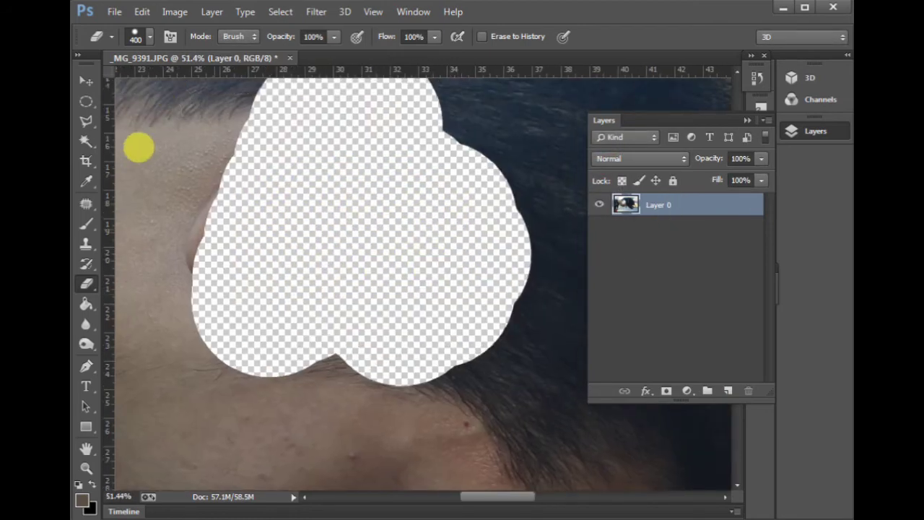
{"action": "key", "text": "ctrl+z"}
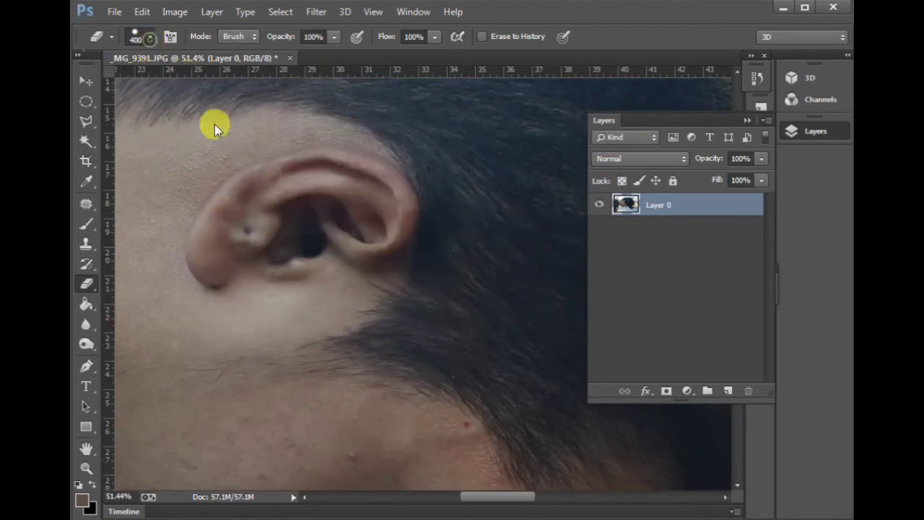
Pick a soft round eraser brush, test and undo a soft patch, and zoom to 25%.
{"action": "right_click", "coordinate": [185, 76]}
{"action": "left_click", "coordinate": [130, 153]}
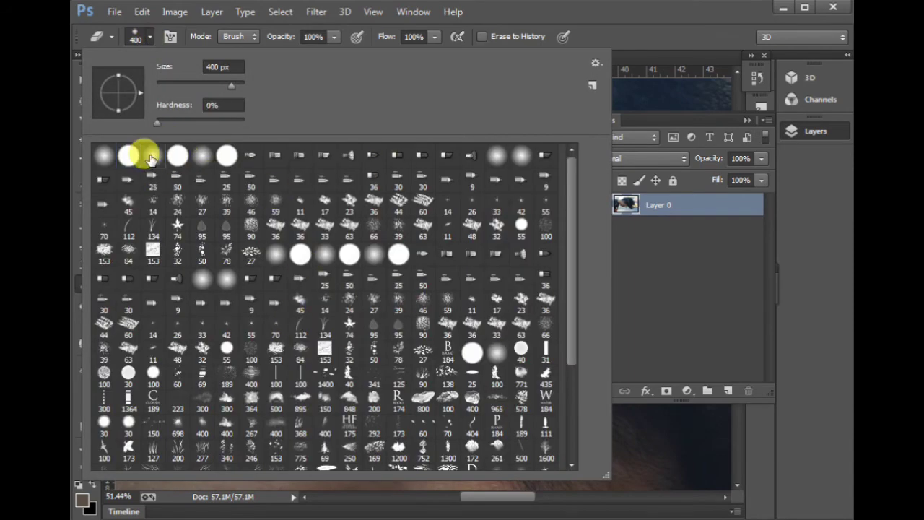
{"action": "key", "text": "Return"}
{"action": "mouse_move", "coordinate": [258, 134]}
{"action": "left_mouse_down"}
{"action": "mouse_move", "coordinate": [356, 168]}
{"action": "mouse_move", "coordinate": [288, 276]}
{"action": "left_mouse_up"}
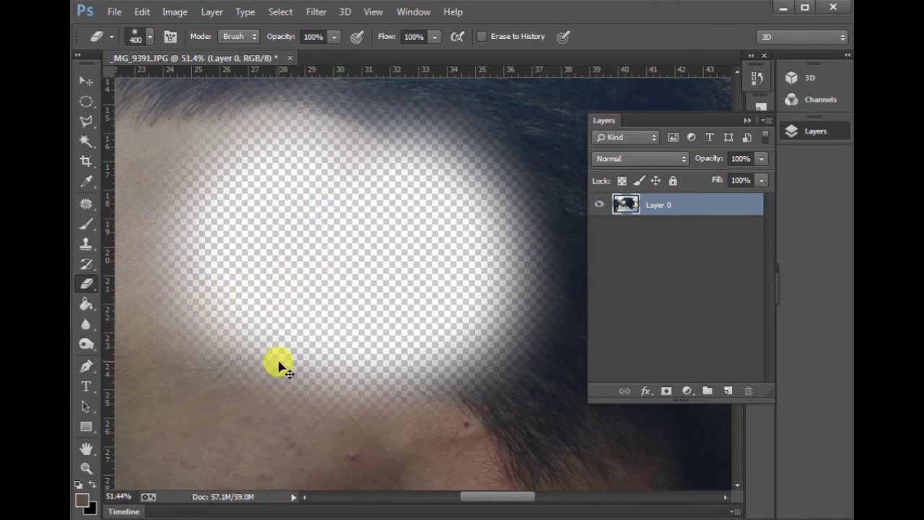
{"action": "key", "text": "ctrl+z"}
{"action": "key", "text": "ctrl+minus"}
{"action": "key", "text": "ctrl+minus"}
{"action": "key", "text": "ctrl+minus"}
Pan toward the neck and step back so Layer 0 becomes the locked Background again.
{"action": "key", "text": "v"}
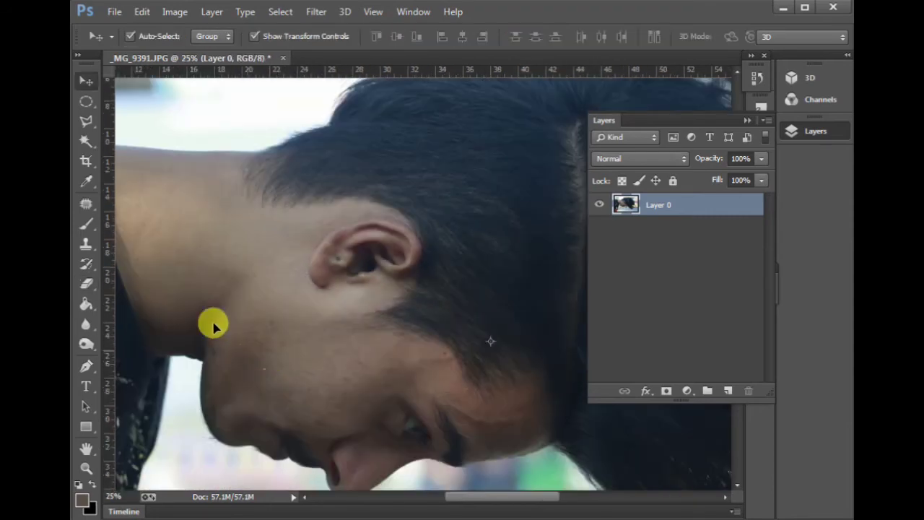
{"action": "left_click_drag", "start_coordinate": [185, 309], "coordinate": [342, 251]}
{"action": "key", "text": "ctrl+alt+z"}
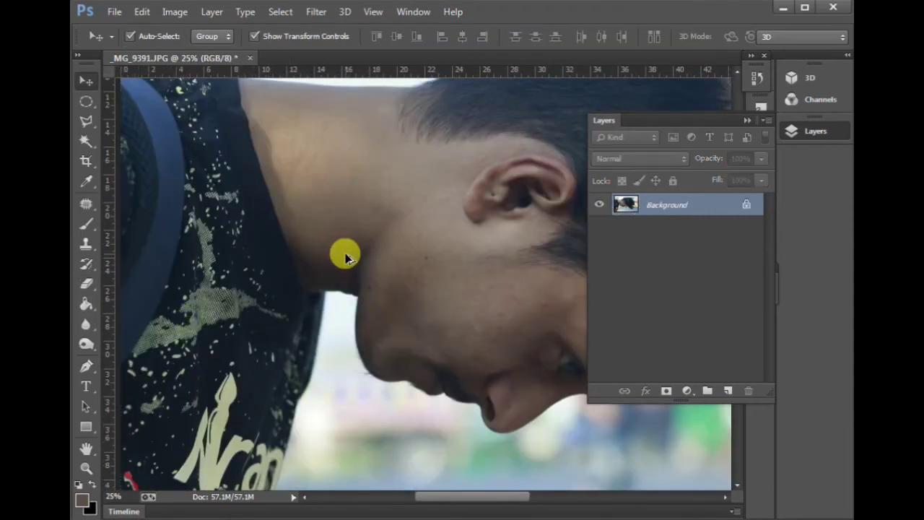
Make bright blue-purple the foreground colour, Paint Bucket fill the white sky, then undo.
{"action": "left_click", "coordinate": [86, 303]}
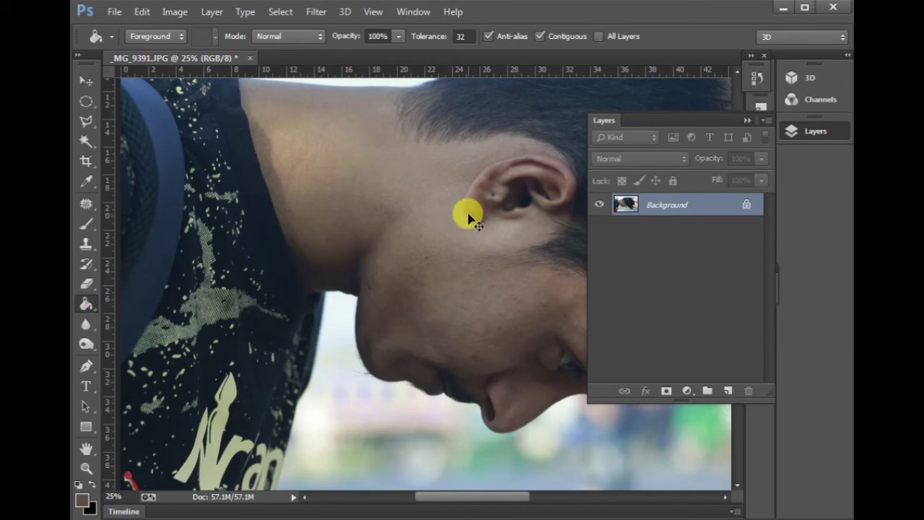
{"action": "key", "text": "ctrl+minus"}
{"action": "key", "text": "ctrl+minus"}
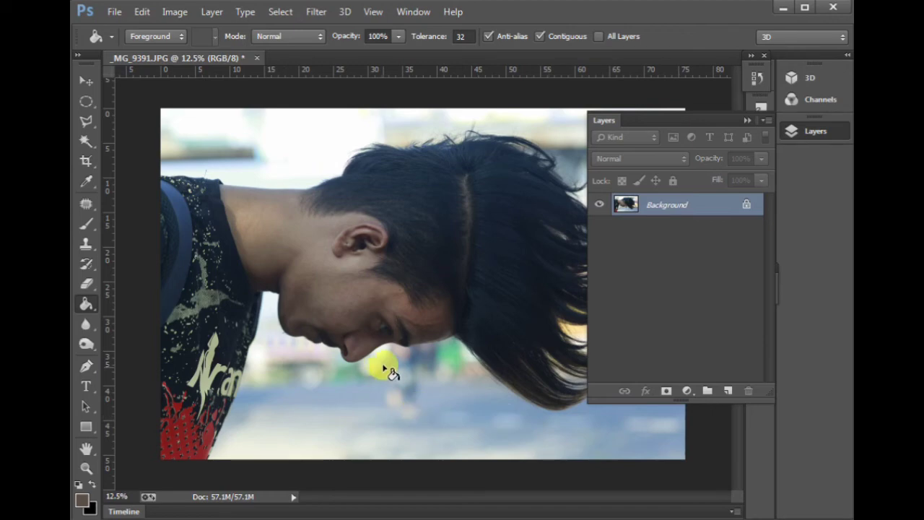
{"action": "left_click", "coordinate": [90, 508]}
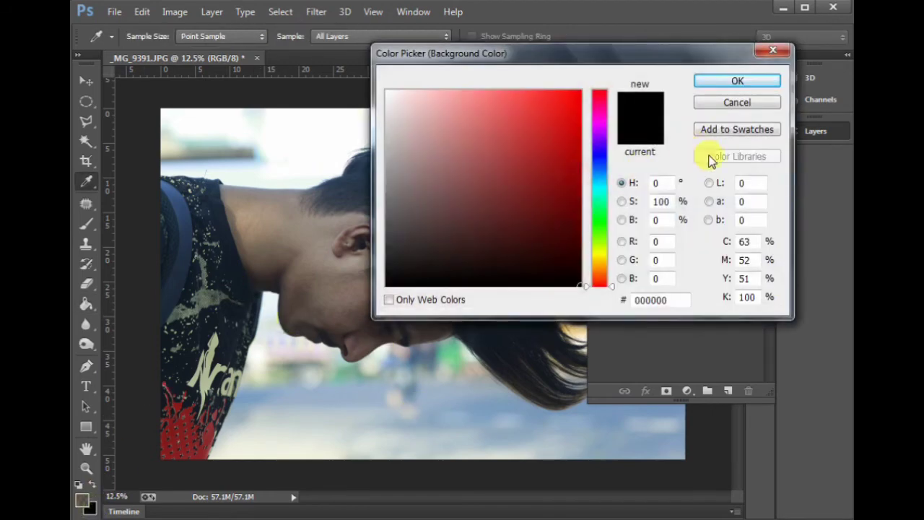
{"action": "left_click", "coordinate": [600, 149]}
{"action": "left_click", "coordinate": [569, 94]}
{"action": "left_click", "coordinate": [751, 83]}
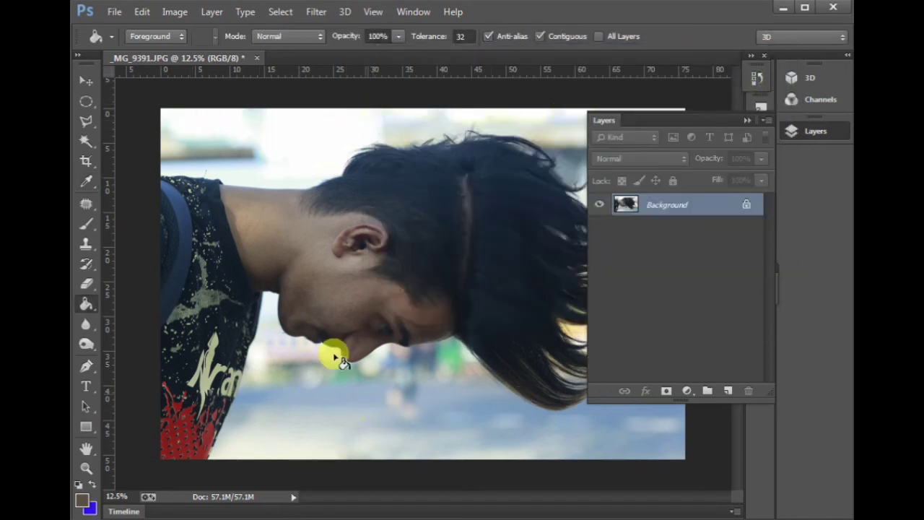
{"action": "left_click", "coordinate": [91, 483]}
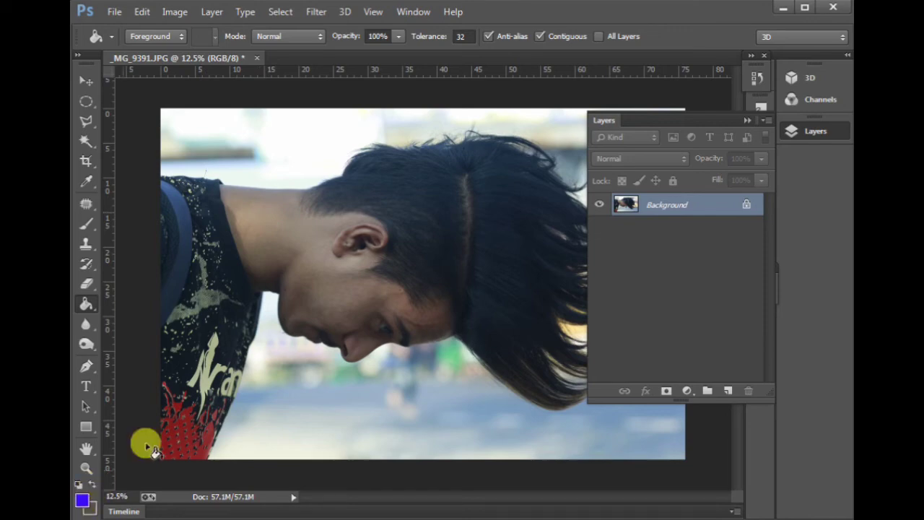
{"action": "left_click", "coordinate": [263, 130]}
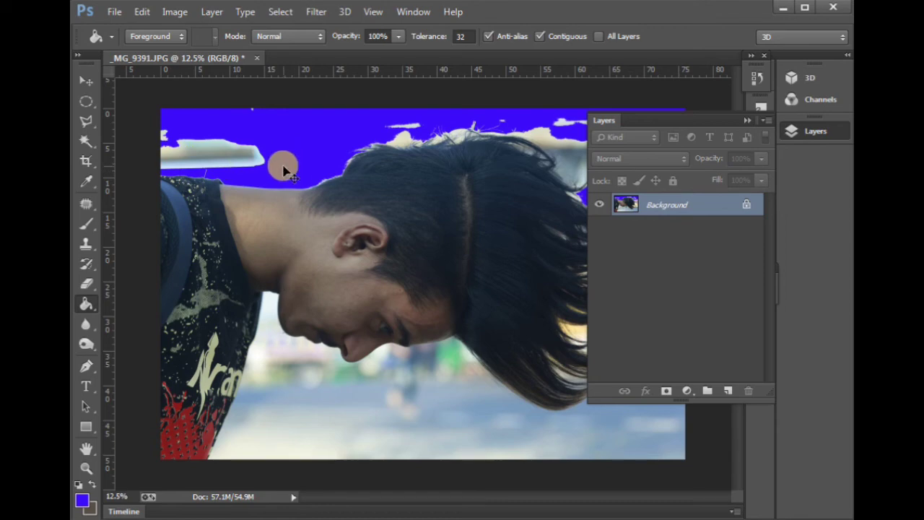
{"action": "key", "text": "ctrl+z"}
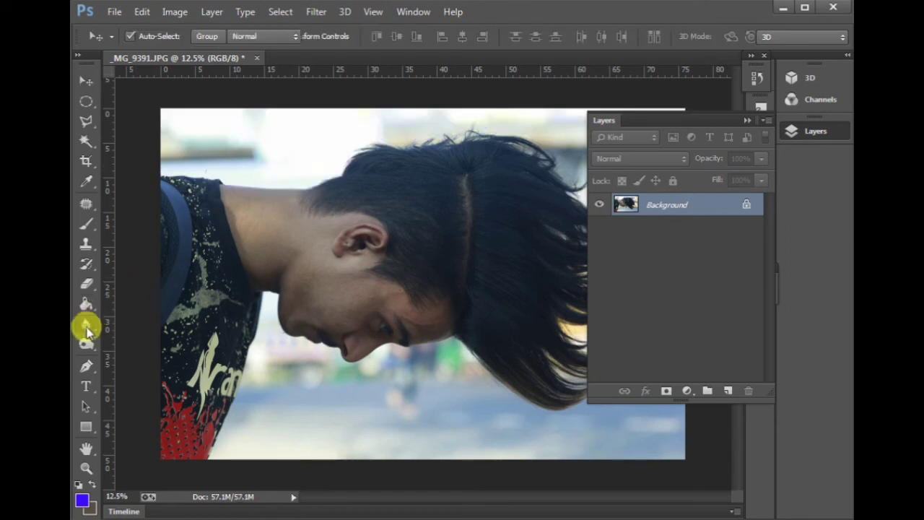
Outline the neck and shirt collar with a straight-edged Polygonal Lasso selection.
{"action": "left_click", "coordinate": [85, 326]}
{"action": "scroll", "coordinate": [403, 217], "scroll_direction": "up", "scroll_amount": 3}
{"action": "left_click_drag", "start_coordinate": [491, 236], "coordinate": [531, 236]}
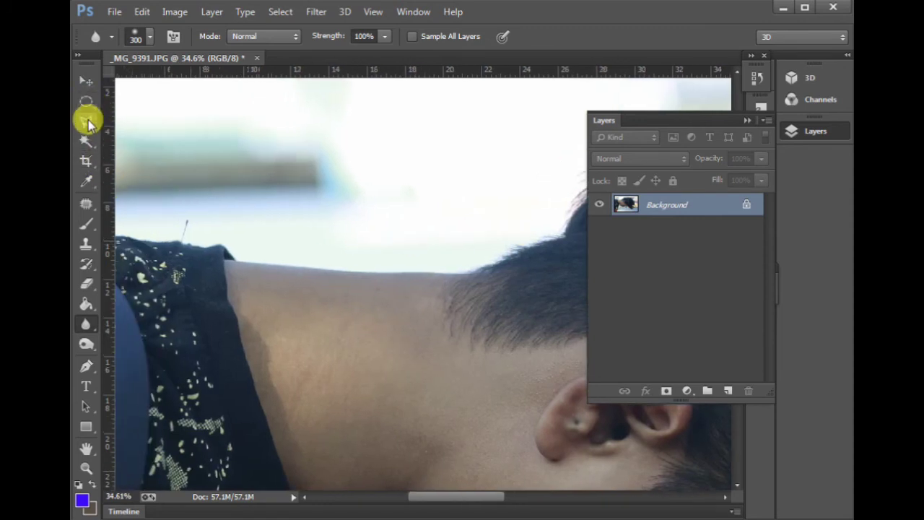
{"action": "left_click", "coordinate": [87, 124]}
{"action": "left_click", "coordinate": [234, 259]}
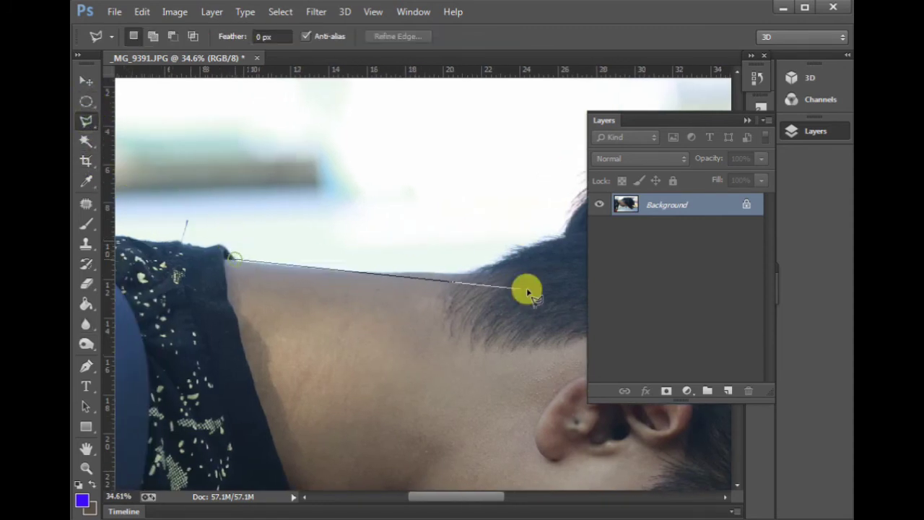
{"action": "left_click", "coordinate": [293, 269]}
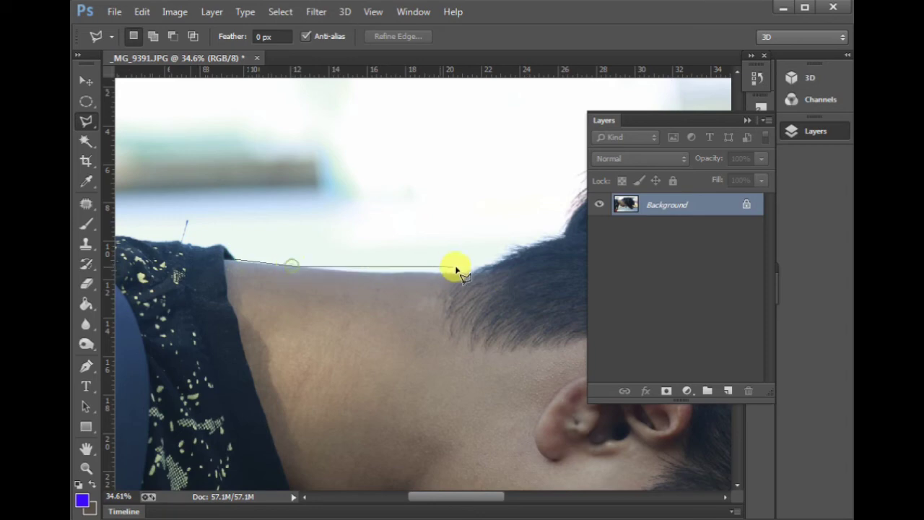
{"action": "left_click", "coordinate": [478, 274]}
{"action": "left_click", "coordinate": [565, 292]}
{"action": "left_click", "coordinate": [549, 417]}
{"action": "left_click", "coordinate": [348, 453]}
{"action": "left_click", "coordinate": [164, 306]}
{"action": "left_click", "coordinate": [217, 257]}
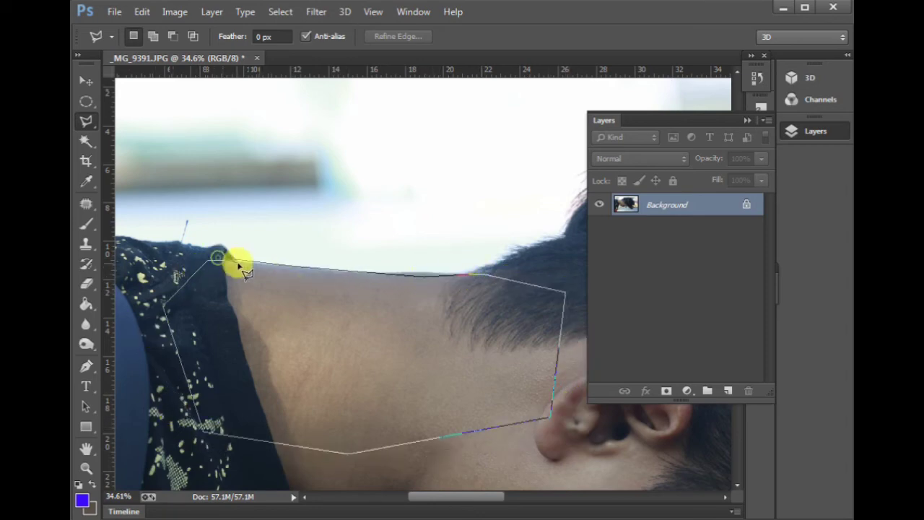
{"action": "left_click", "coordinate": [238, 266]}
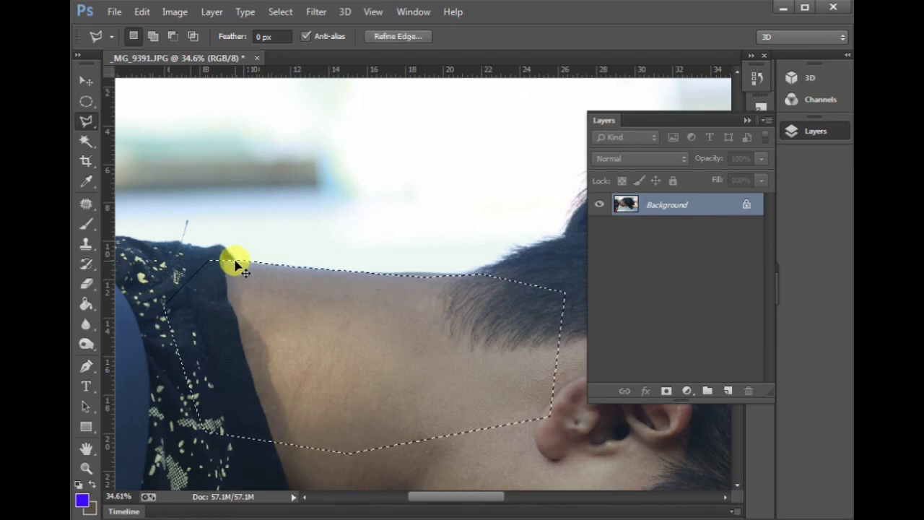
Copy the selection onto new Layer 1 and hide the Background layer.
{"action": "key", "text": "ctrl+j"}
{"action": "key", "text": "v"}
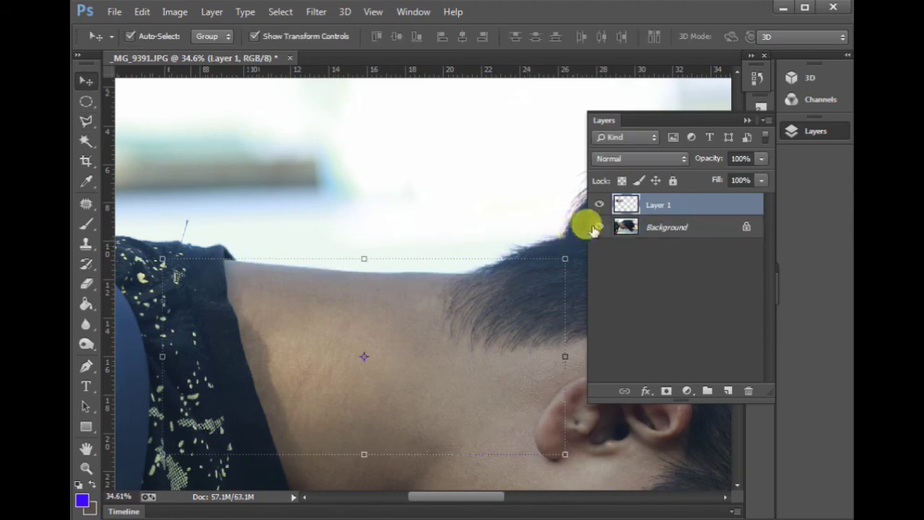
{"action": "left_click", "coordinate": [598, 205]}
{"action": "scroll", "coordinate": [416, 270], "scroll_direction": "up", "scroll_amount": 5}
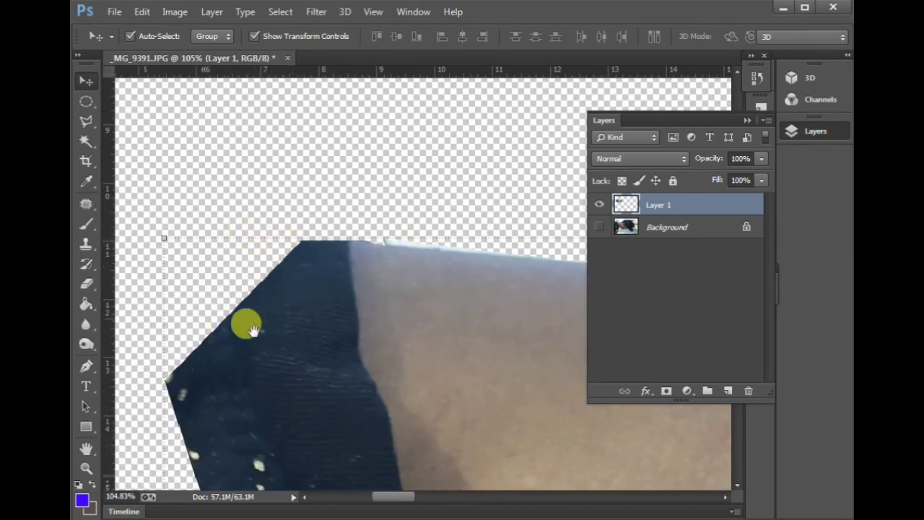
Blur the piece's upper-left edge with a 90 px Blur brush and zoom in on the collar.
{"action": "left_click_drag", "start_coordinate": [253, 329], "coordinate": [295, 287]}
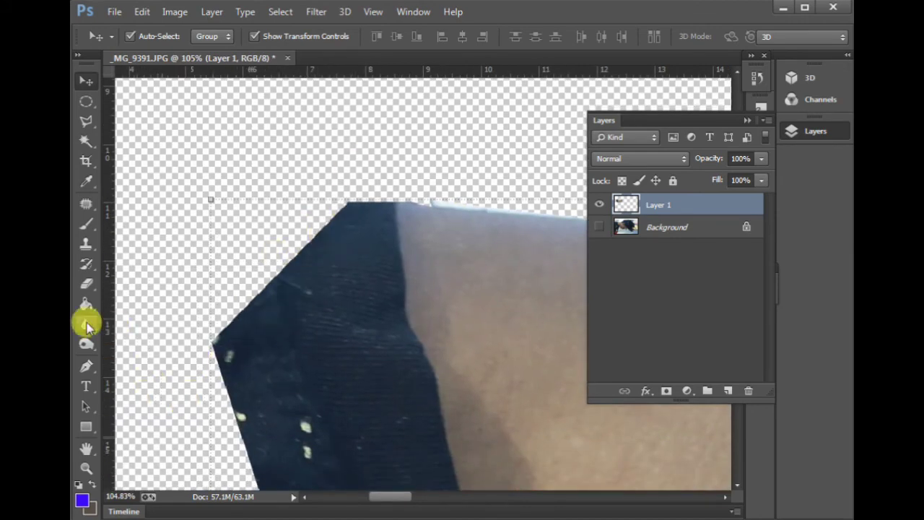
{"action": "left_click", "coordinate": [86, 323]}
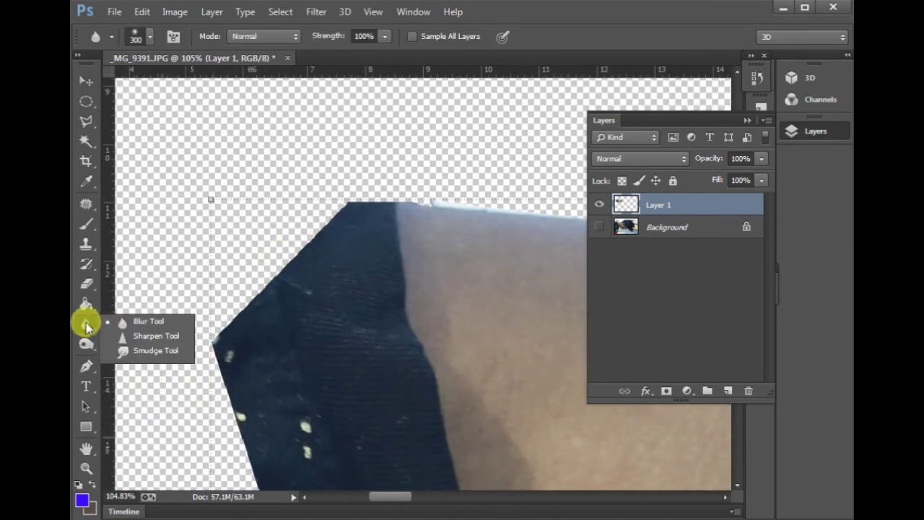
{"action": "left_click", "coordinate": [148, 324]}
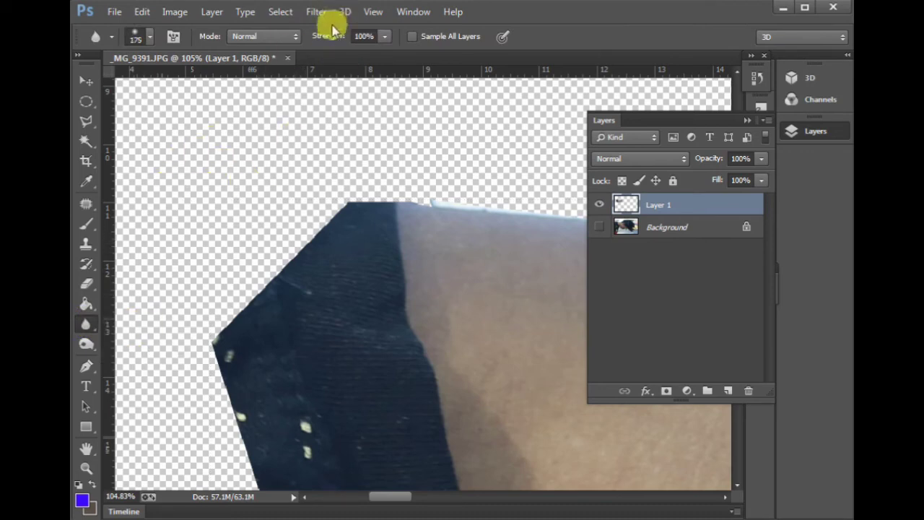
{"action": "key", "text": "bracketleft"}
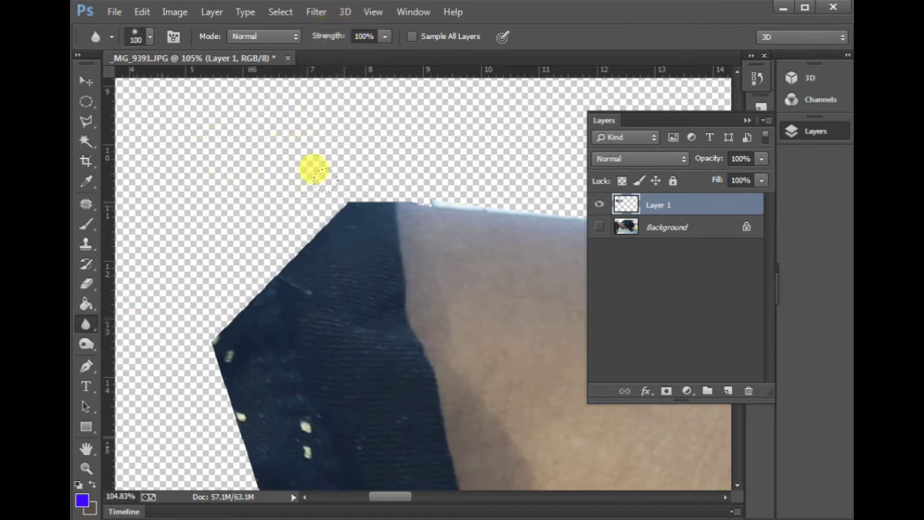
{"action": "key", "text": "bracketleft"}
{"action": "left_click_drag", "start_coordinate": [231, 287], "coordinate": [280, 252]}
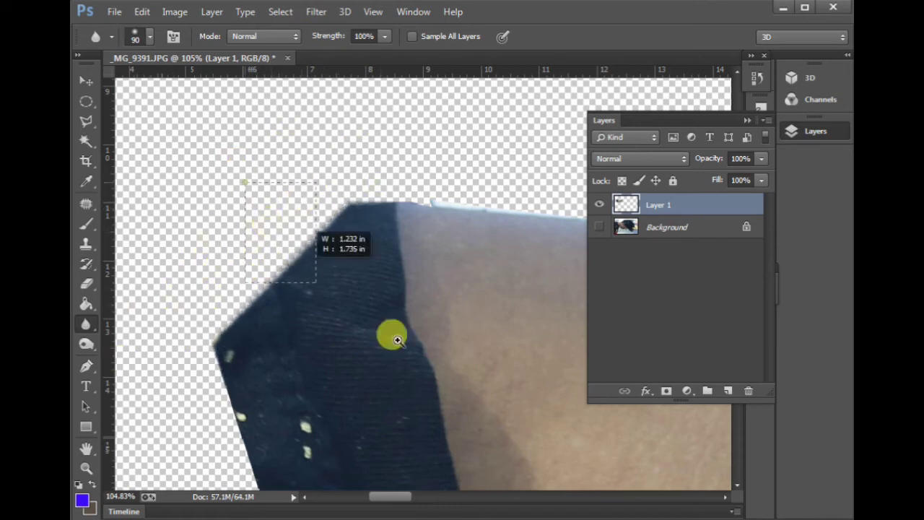
{"action": "left_click_drag", "start_coordinate": [244, 180], "coordinate": [392, 330]}
{"action": "left_click_drag", "start_coordinate": [367, 394], "coordinate": [313, 227]}
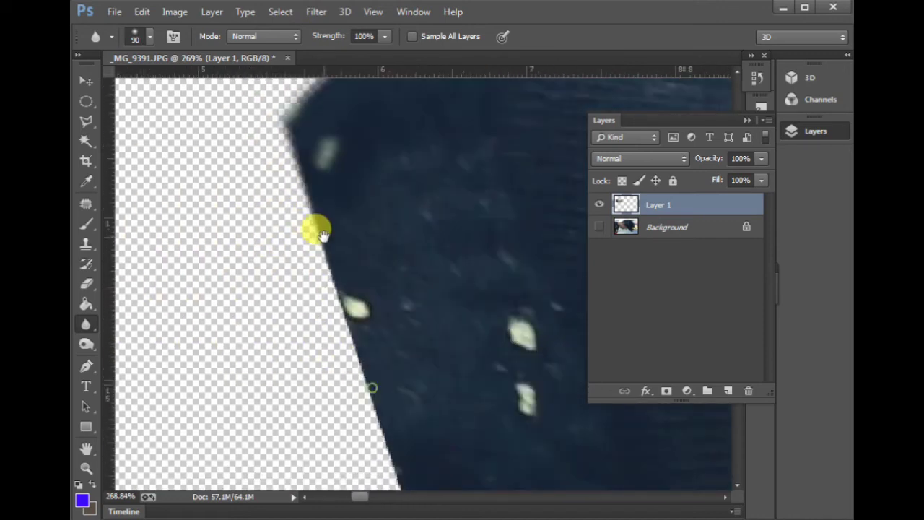
{"action": "left_click_drag", "start_coordinate": [332, 183], "coordinate": [332, 387]}
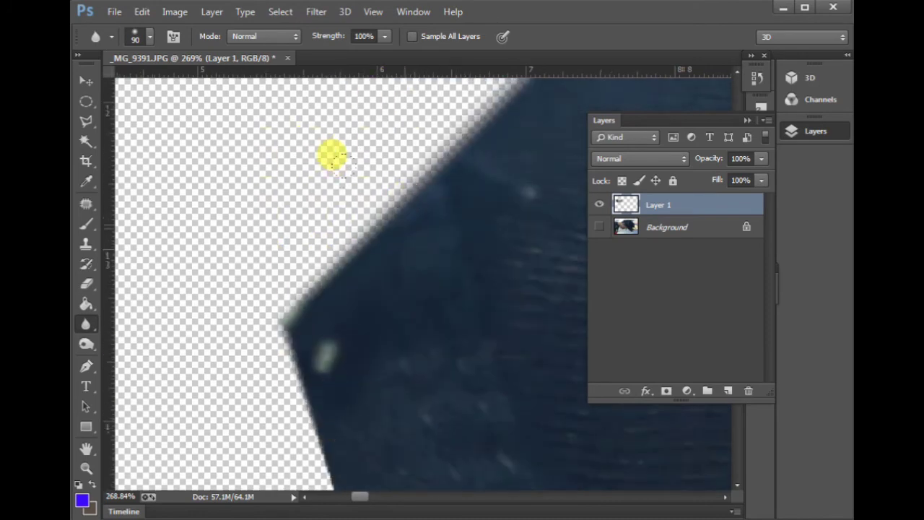
{"action": "key", "text": "v"}
Cancel Save As, step back to remove Layer 1, and clear the selection.
{"action": "key", "text": "ctrl+shift+s"}
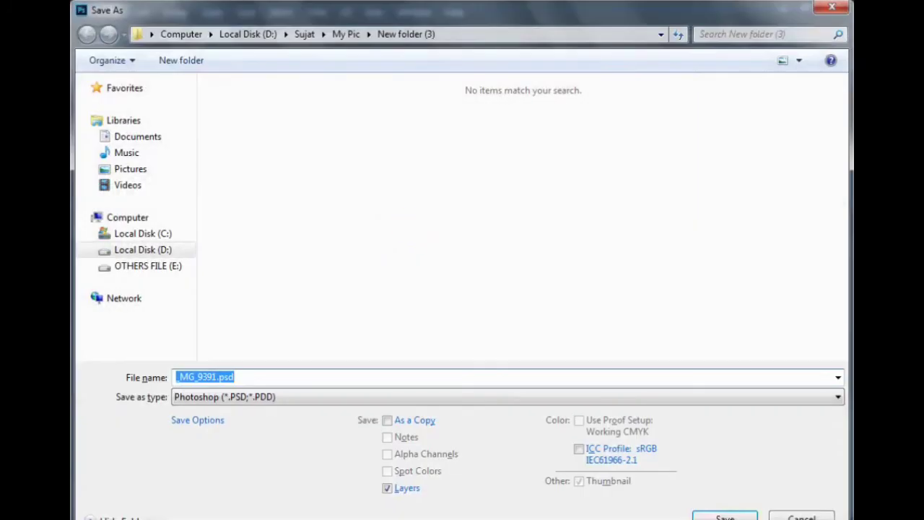
{"action": "left_click", "coordinate": [836, 11]}
{"action": "key", "text": "ctrl+alt+z"}
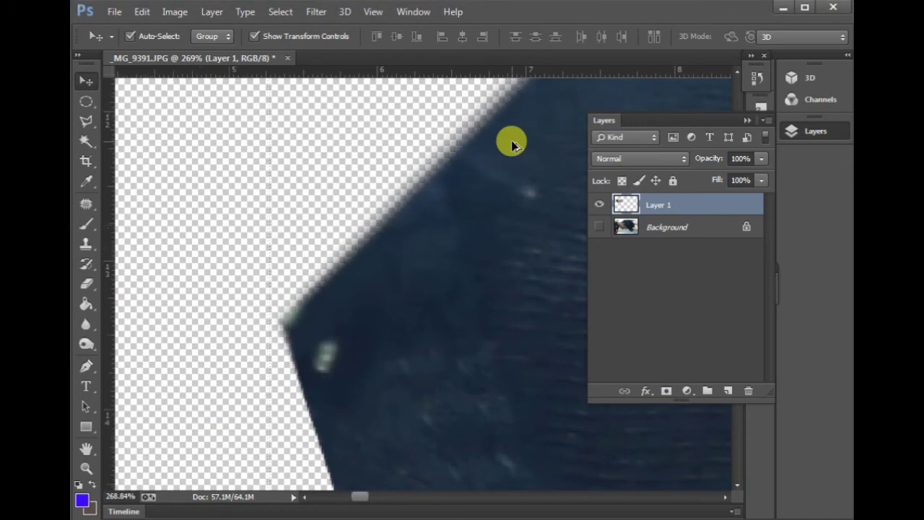
{"action": "key", "text": "ctrl+alt+z"}
{"action": "key", "text": "ctrl+d"}
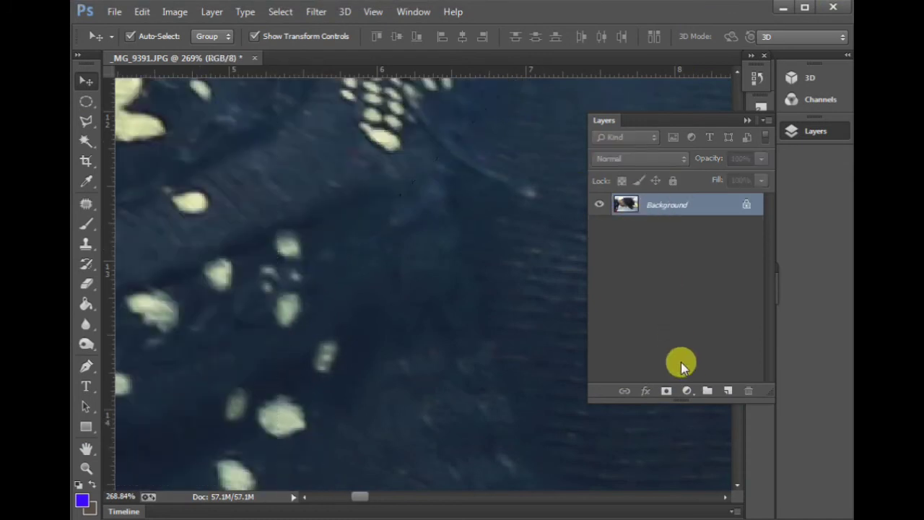
Select the toning tool with a 1600 px brush, zoomed out to the whole photo.
{"action": "key", "text": "ctrl+minus"}
{"action": "key", "text": "ctrl+minus"}
{"action": "key", "text": "ctrl+minus"}
{"action": "key", "text": "ctrl+minus"}
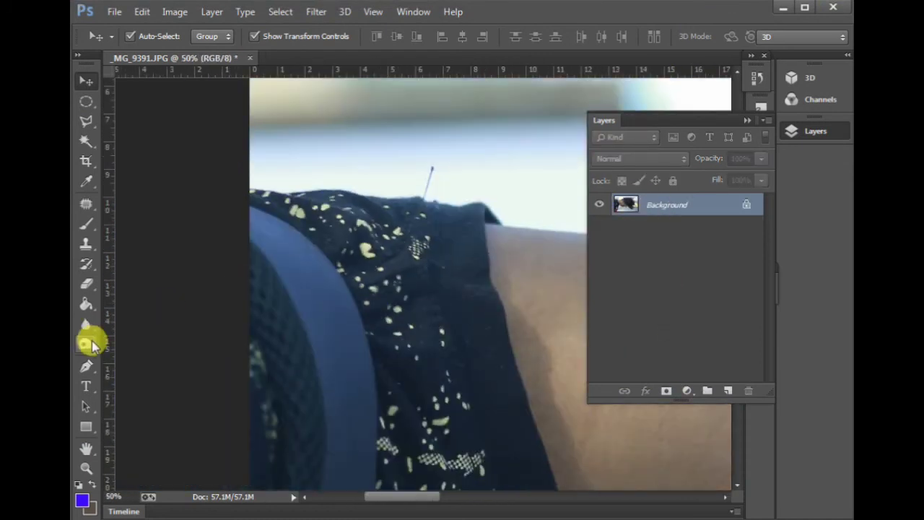
{"action": "left_click", "coordinate": [86, 344]}
{"action": "key", "text": "ctrl+minus"}
{"action": "key", "text": "ctrl+minus"}
{"action": "key", "text": "ctrl+minus"}
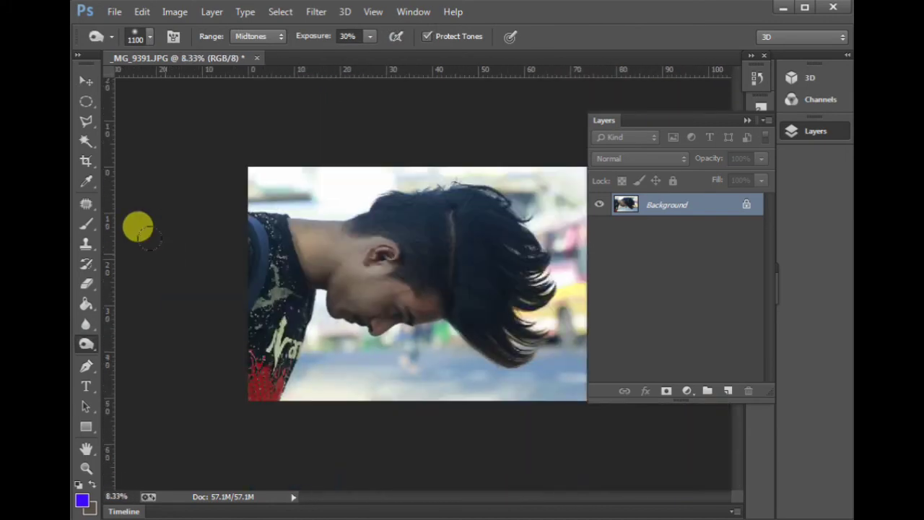
{"action": "key", "text": "]"}
{"action": "key", "text": "]"}
{"action": "key", "text": "]"}
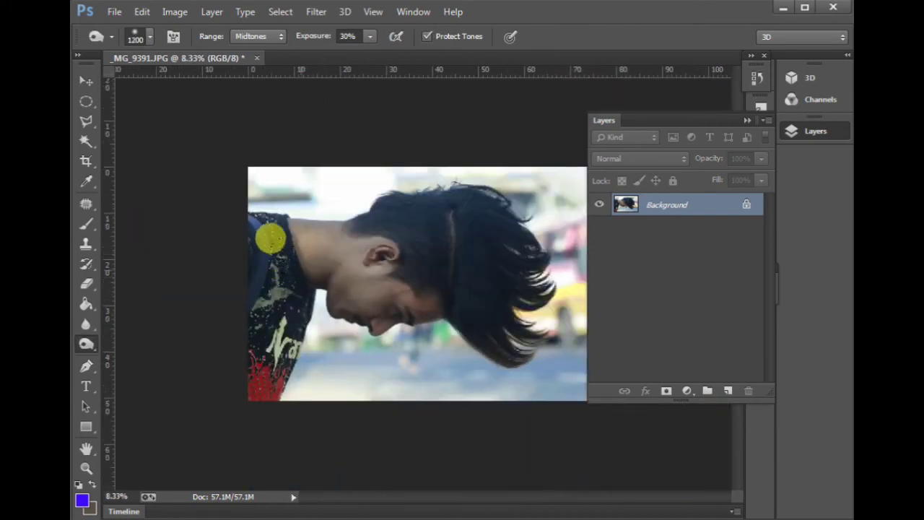
{"action": "key", "text": "]"}
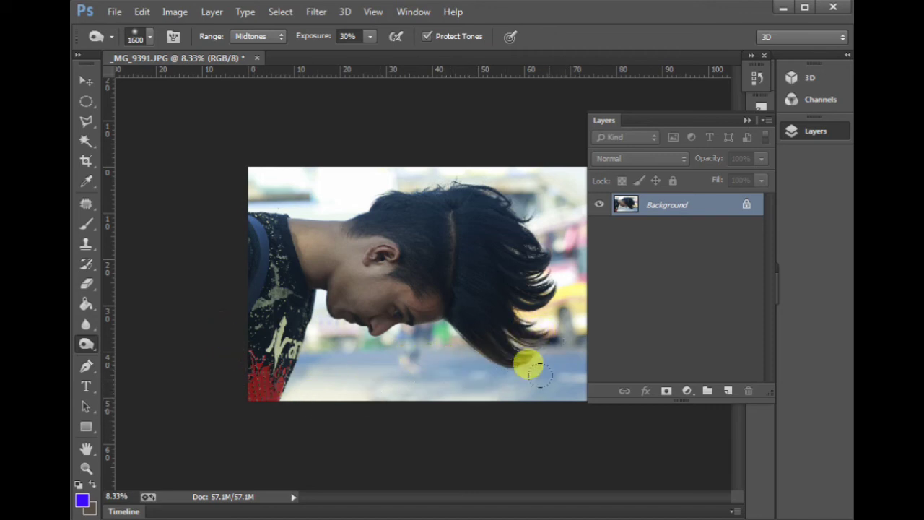
{"action": "left_click", "coordinate": [817, 131]}
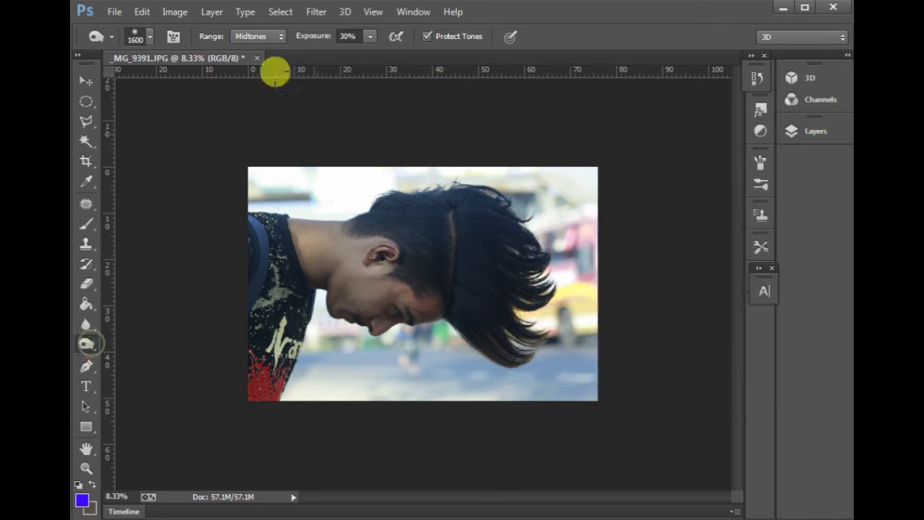
Set exposure to 59%, stroke the hair tips, then undo the stroke.
{"action": "left_click", "coordinate": [312, 34]}
{"action": "type", "text": "59"}
{"action": "key", "text": "Return"}
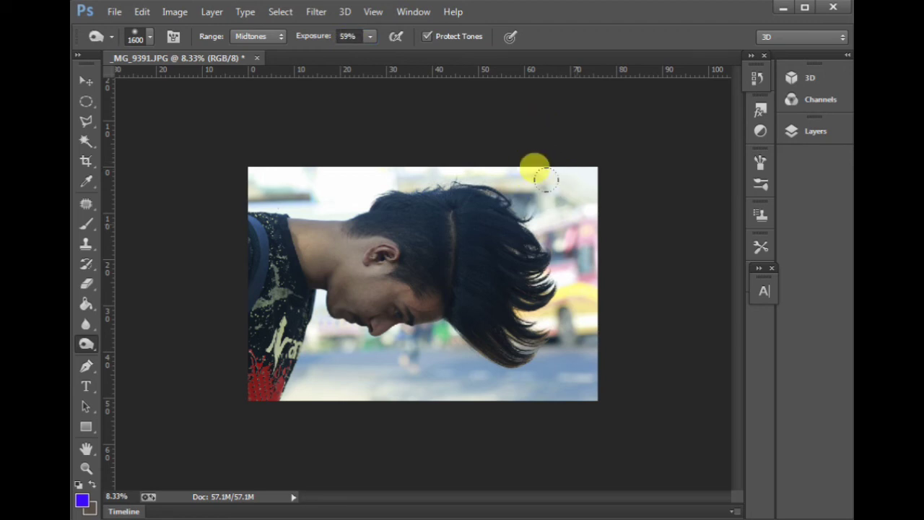
{"action": "left_click_drag", "start_coordinate": [540, 351], "coordinate": [525, 357]}
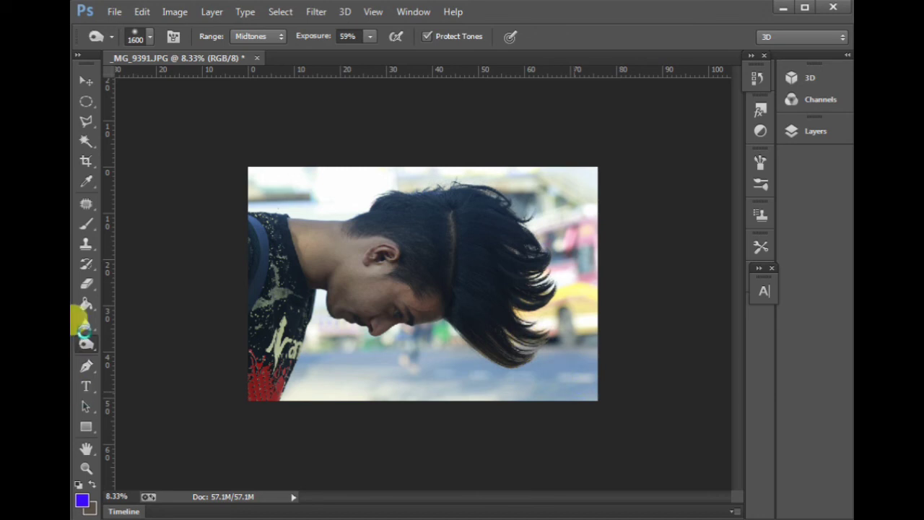
{"action": "key", "text": "ctrl+z"}
{"action": "left_click", "coordinate": [85, 335]}
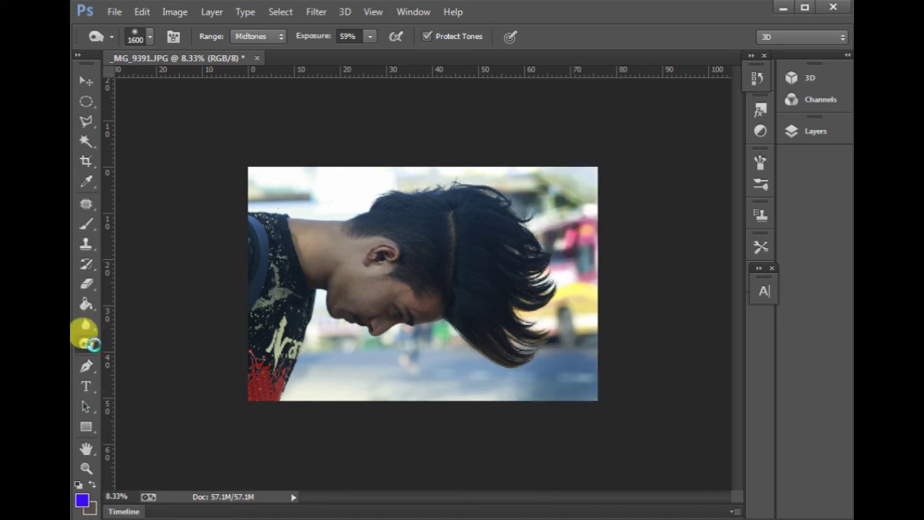
{"action": "left_click", "coordinate": [83, 342]}
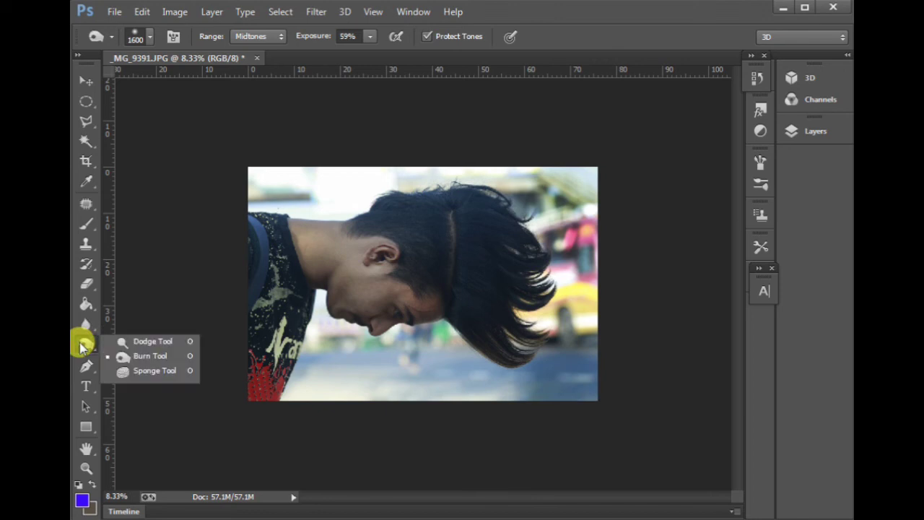
Dodge the skin from neck to jaw, then revert to the original _MG_9391.JPG History snapshot.
{"action": "left_click", "coordinate": [148, 343]}
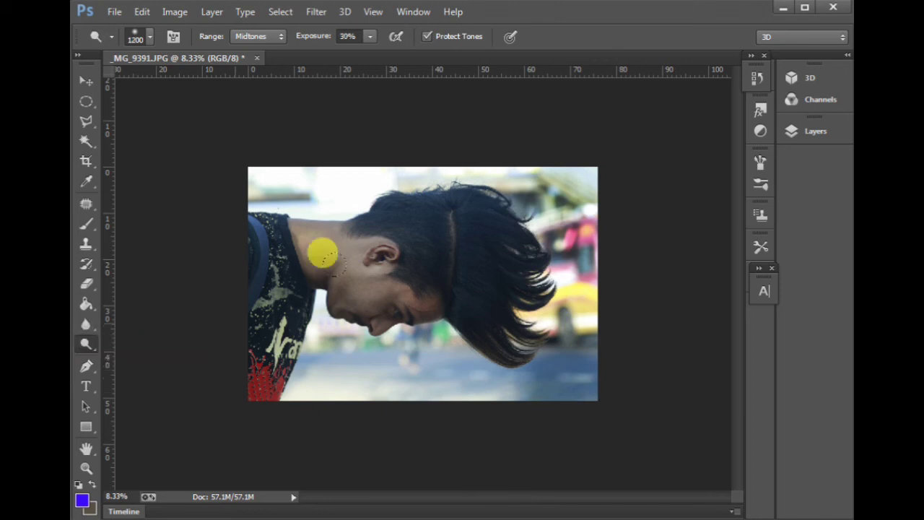
{"action": "mouse_move", "coordinate": [335, 270]}
{"action": "left_mouse_down"}
{"action": "mouse_move", "coordinate": [412, 304]}
{"action": "mouse_move", "coordinate": [386, 282]}
{"action": "mouse_move", "coordinate": [341, 281]}
{"action": "mouse_move", "coordinate": [459, 317]}
{"action": "mouse_move", "coordinate": [345, 216]}
{"action": "mouse_move", "coordinate": [229, 267]}
{"action": "mouse_move", "coordinate": [439, 366]}
{"action": "mouse_move", "coordinate": [323, 291]}
{"action": "left_mouse_up"}
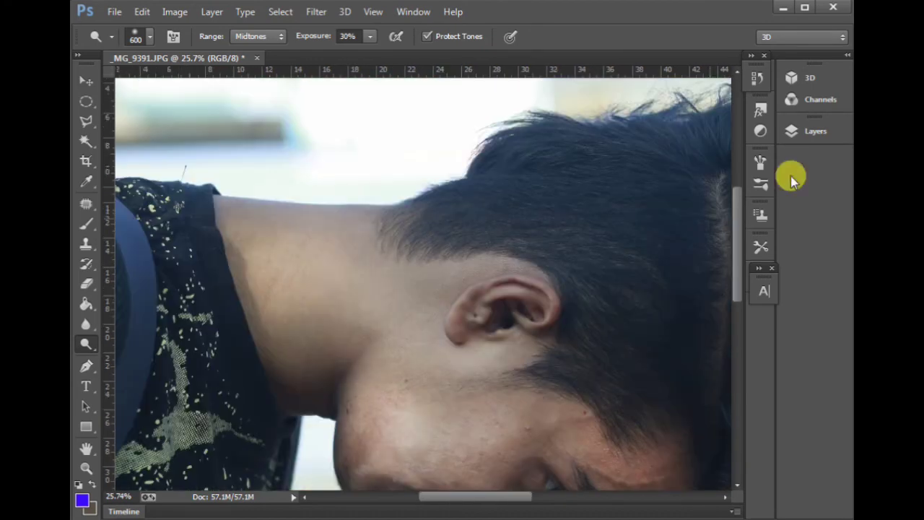
{"action": "left_click", "coordinate": [757, 77]}
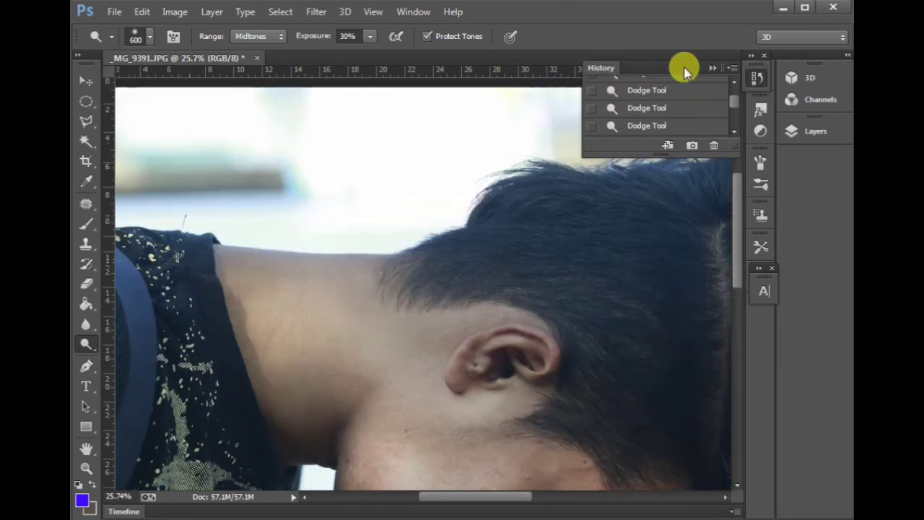
{"action": "scroll", "coordinate": [680, 80], "scroll_direction": "up", "scroll_amount": 5}
{"action": "left_click", "coordinate": [653, 85]}
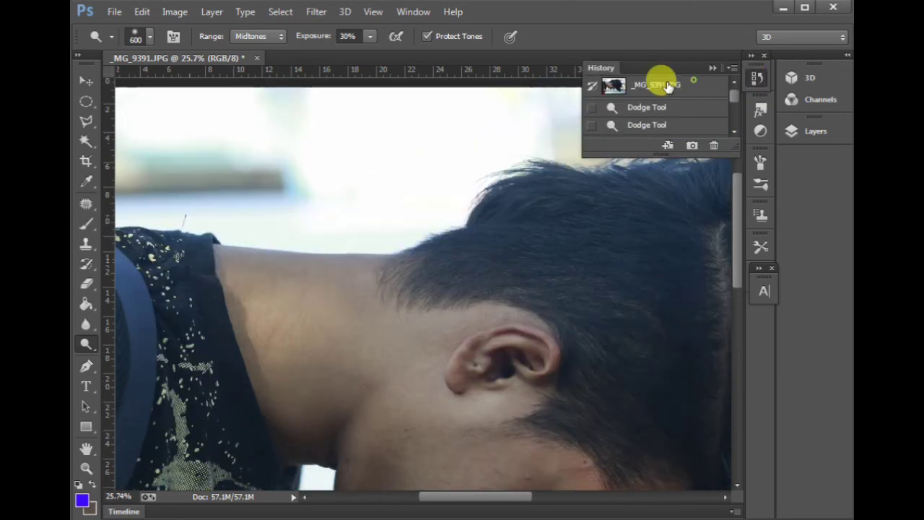
Start a Pen path with anchor points along the left shoulder to the collar.
{"action": "left_click", "coordinate": [85, 369]}
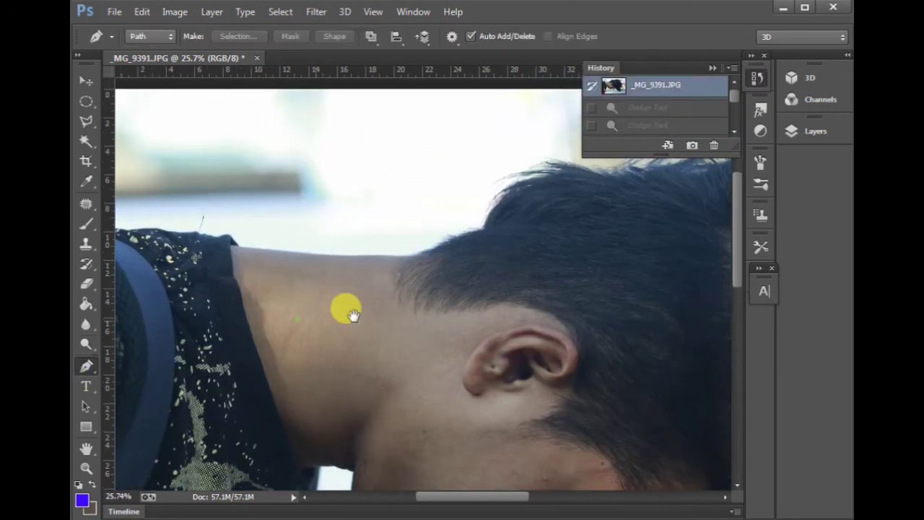
{"action": "scroll", "coordinate": [246, 209], "scroll_direction": "left", "scroll_amount": 5}
{"action": "left_click", "coordinate": [240, 213]}
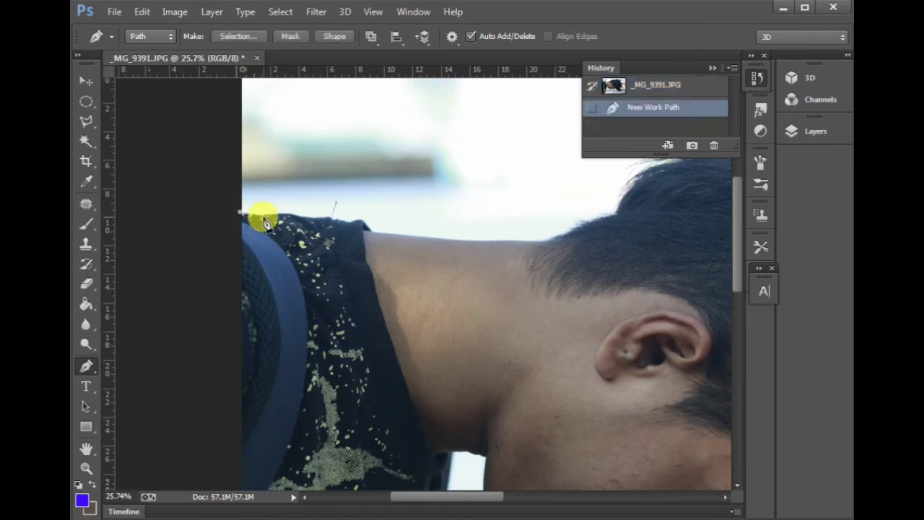
{"action": "left_click", "coordinate": [303, 219]}
{"action": "left_click", "coordinate": [318, 218]}
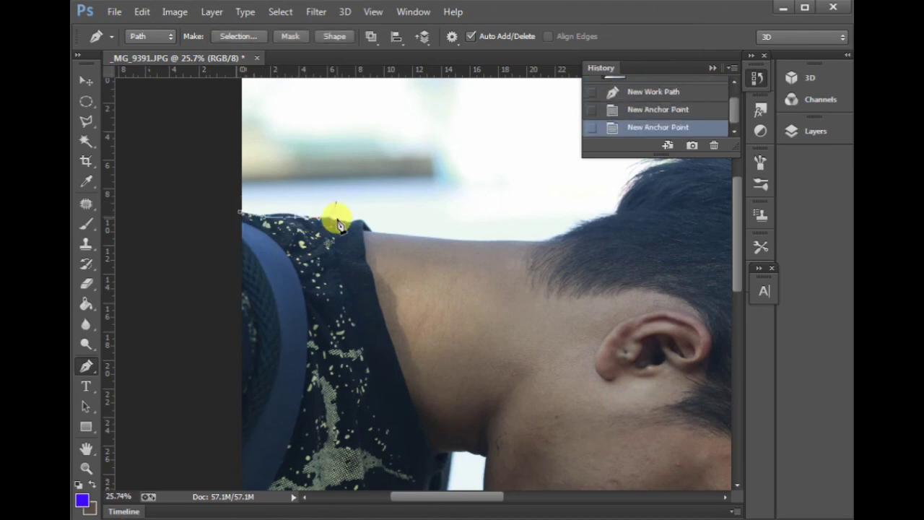
{"action": "left_click", "coordinate": [364, 224]}
{"action": "left_click", "coordinate": [373, 232]}
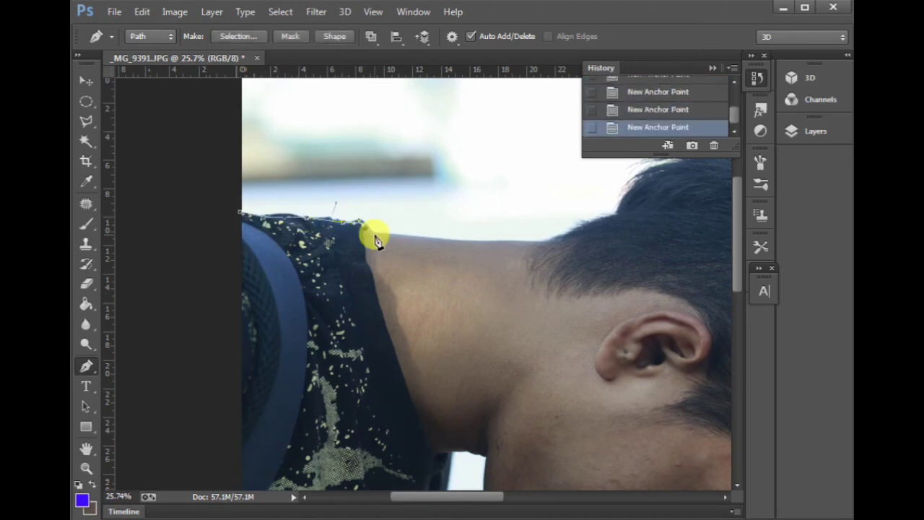
Curve the path up the neck and behind the ear, close it, and load it as a selection.
{"action": "mouse_move", "coordinate": [519, 258]}
{"action": "left_mouse_down"}
{"action": "mouse_move", "coordinate": [429, 263]}
{"action": "mouse_move", "coordinate": [459, 246]}
{"action": "left_mouse_up"}
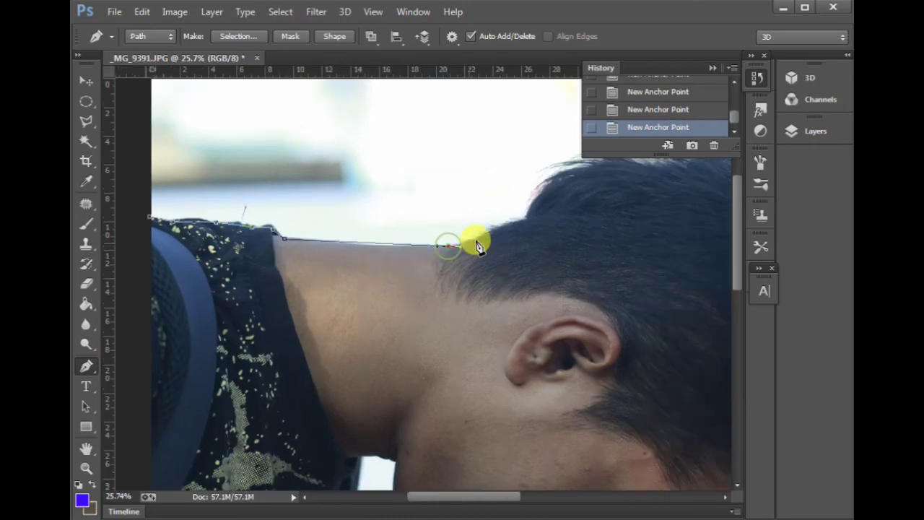
{"action": "left_click_drag", "start_coordinate": [528, 221], "coordinate": [541, 215]}
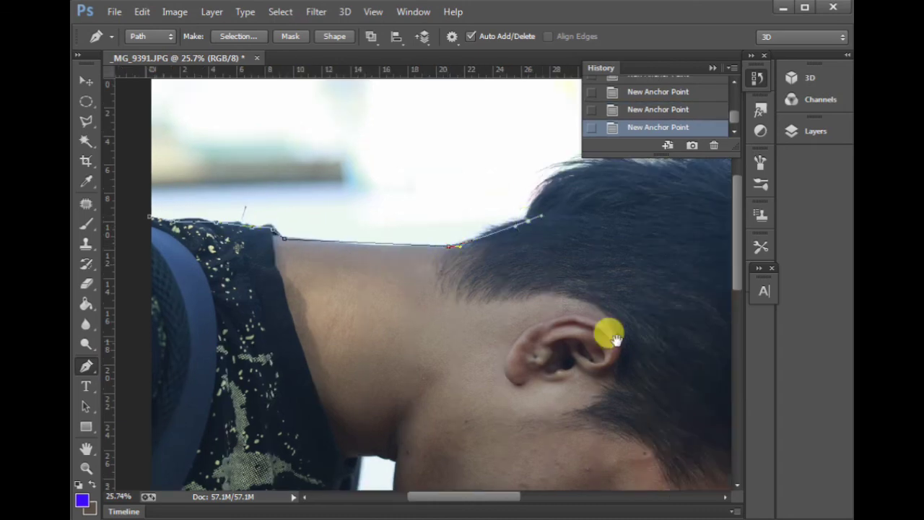
{"action": "left_click_drag", "start_coordinate": [615, 339], "coordinate": [656, 303]}
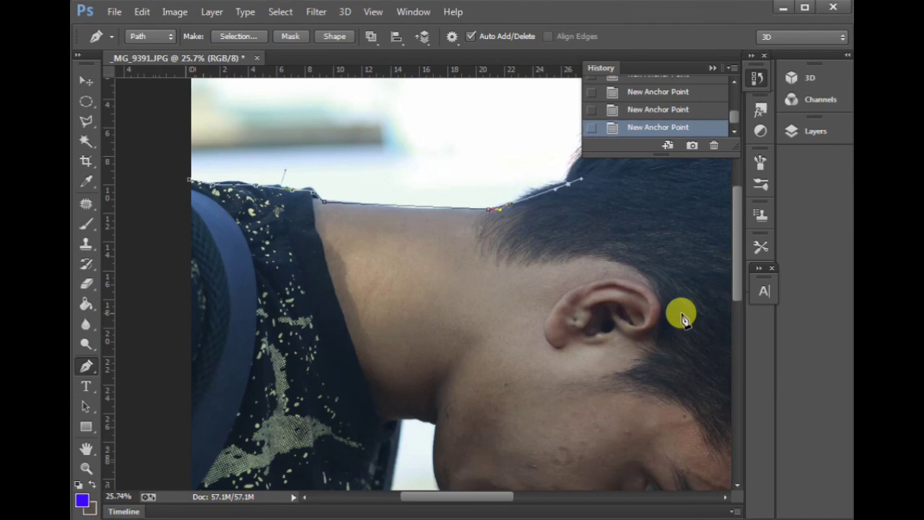
{"action": "left_click", "coordinate": [681, 313]}
{"action": "left_click_drag", "start_coordinate": [453, 376], "coordinate": [330, 378]}
{"action": "left_click_drag", "start_coordinate": [186, 180], "coordinate": [237, 109]}
{"action": "key", "text": "ctrl+Return"}
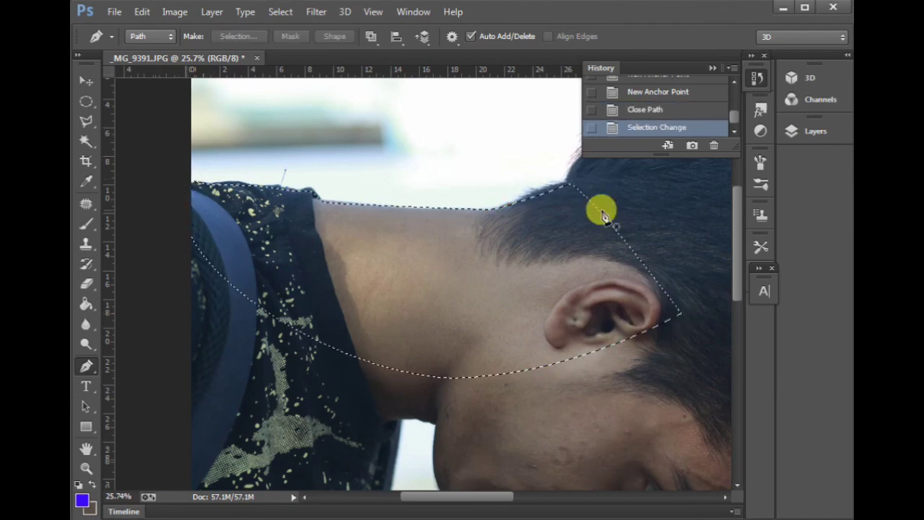
{"action": "key", "text": "v"}
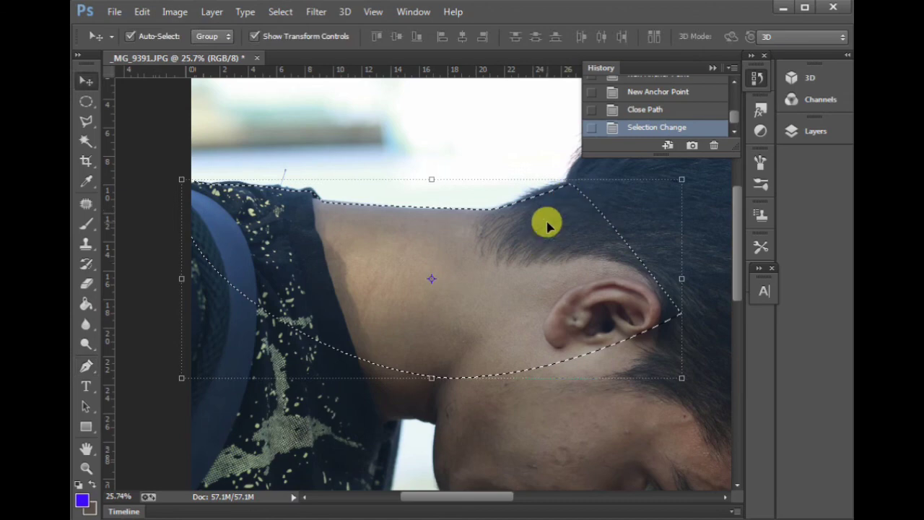
Feather the neck selection via the Lasso tool's right-click Feather option.
{"action": "left_click", "coordinate": [90, 123]}
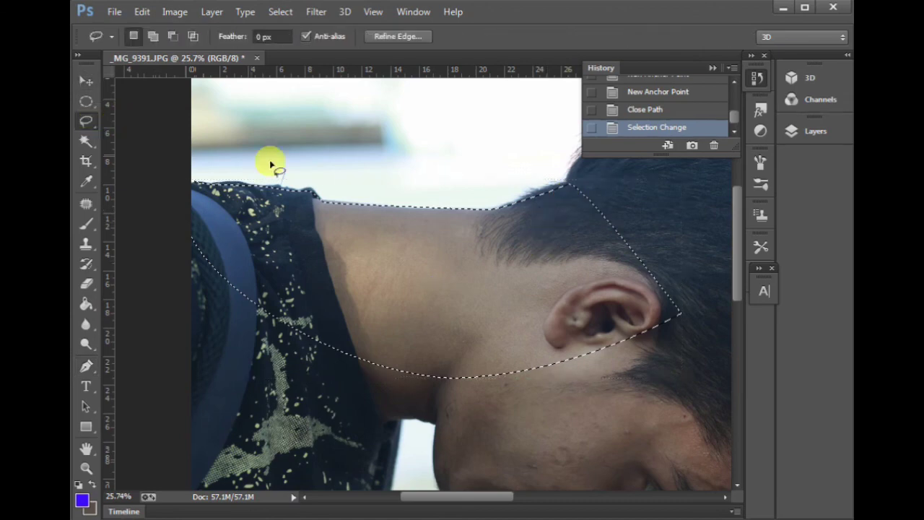
{"action": "right_click", "coordinate": [378, 223]}
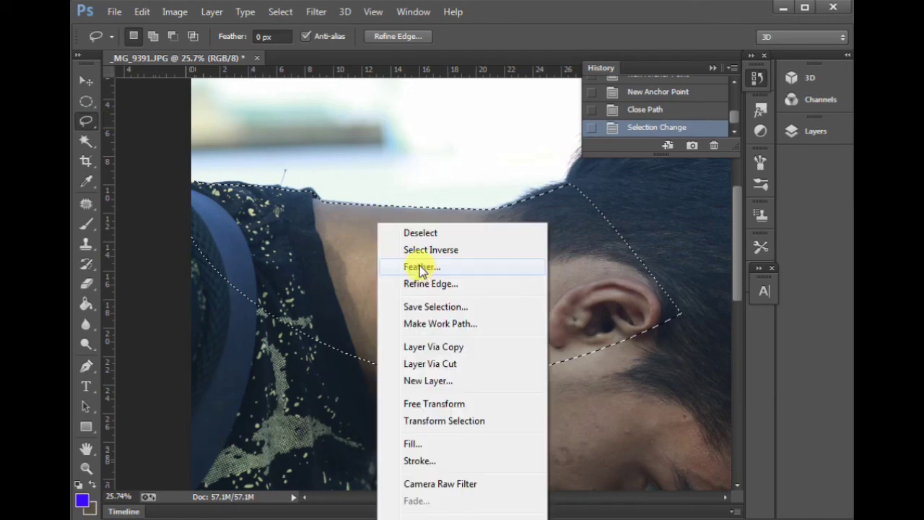
{"action": "left_click", "coordinate": [424, 267]}
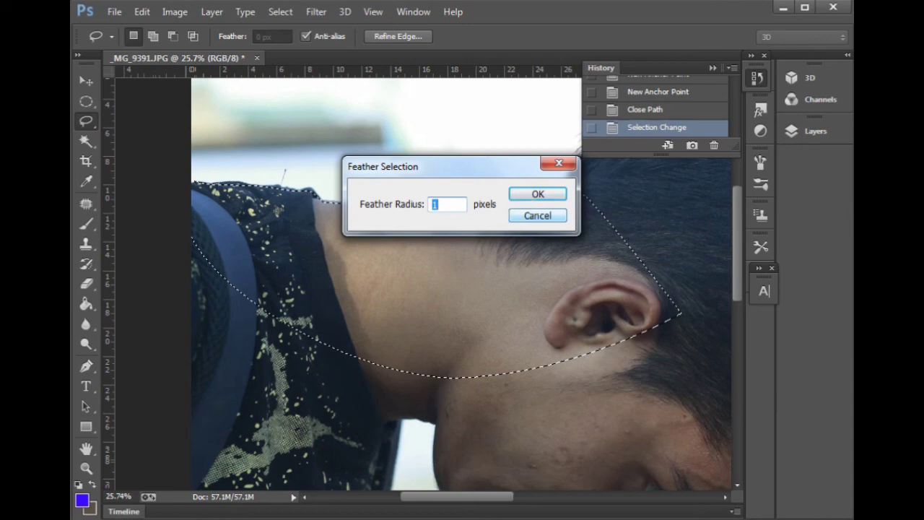
{"action": "left_click", "coordinate": [533, 195]}
Paste the feathered neck onto a new layer, hide Background, inspect, then undo back to Background.
{"action": "key", "text": "ctrl+c"}
{"action": "key", "text": "ctrl+v"}
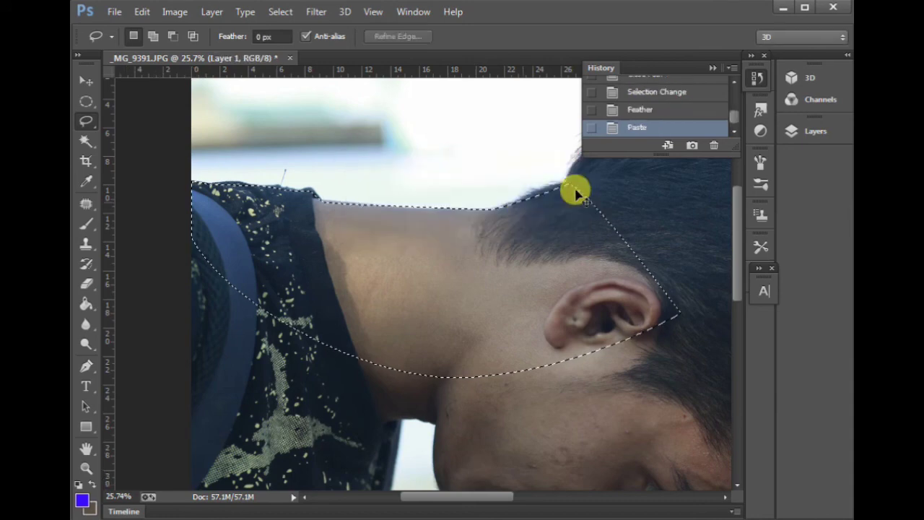
{"action": "left_click", "coordinate": [814, 130]}
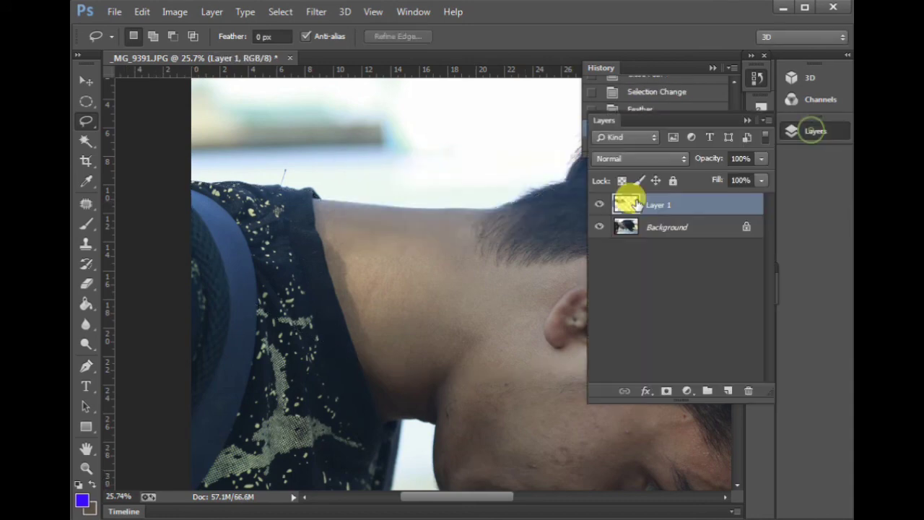
{"action": "left_click", "coordinate": [599, 226]}
{"action": "left_click_drag", "start_coordinate": [208, 149], "coordinate": [344, 267]}
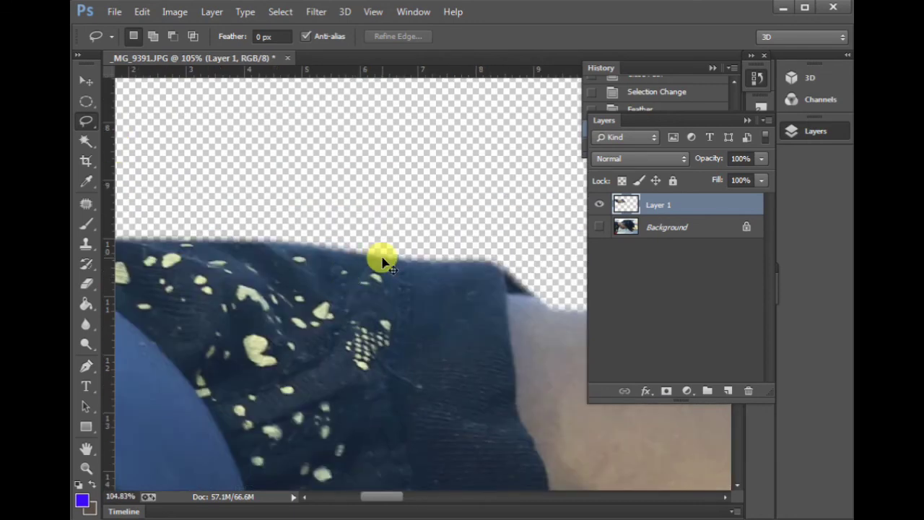
{"action": "key", "text": "ctrl+alt+z"}
{"action": "key", "text": "ctrl+alt+z"}
{"action": "key", "text": "ctrl+1"}
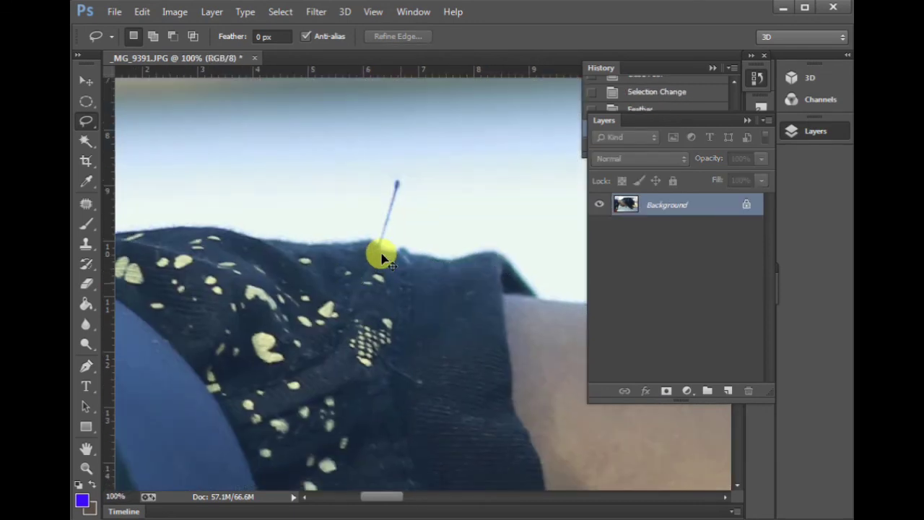
{"action": "key", "text": "ctrl+minus"}
{"action": "key", "text": "ctrl+minus"}
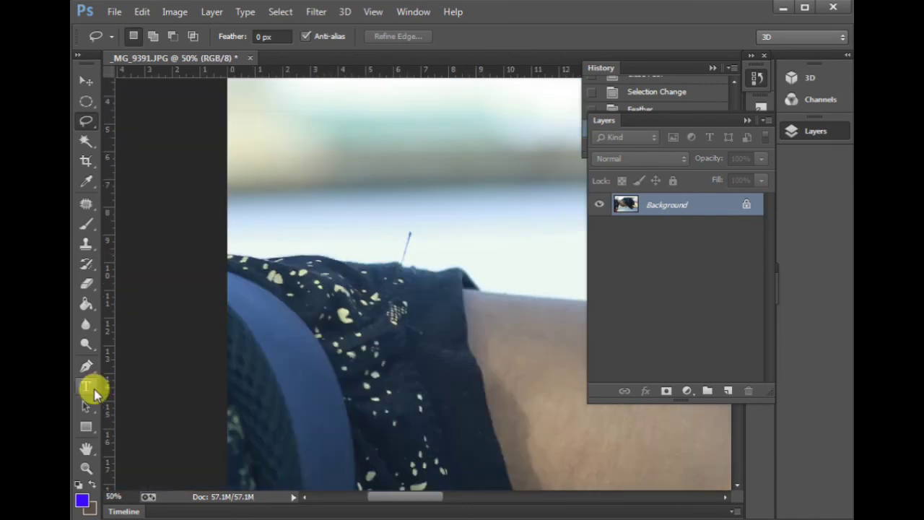
{"action": "left_click", "coordinate": [92, 388]}
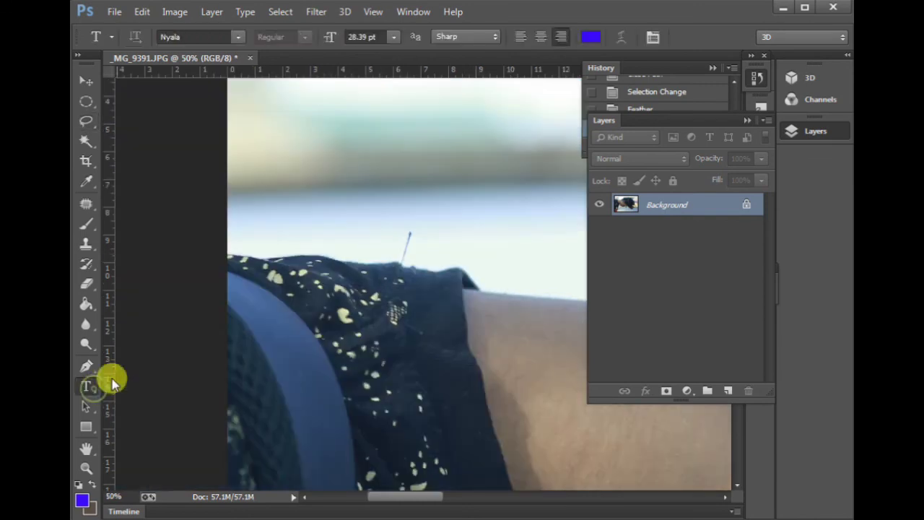
{"action": "left_click", "coordinate": [85, 451]}
{"action": "mouse_move", "coordinate": [363, 320]}
{"action": "left_mouse_down"}
{"action": "mouse_move", "coordinate": [474, 287]}
{"action": "mouse_move", "coordinate": [225, 309]}
{"action": "mouse_move", "coordinate": [372, 346]}
{"action": "left_mouse_up"}
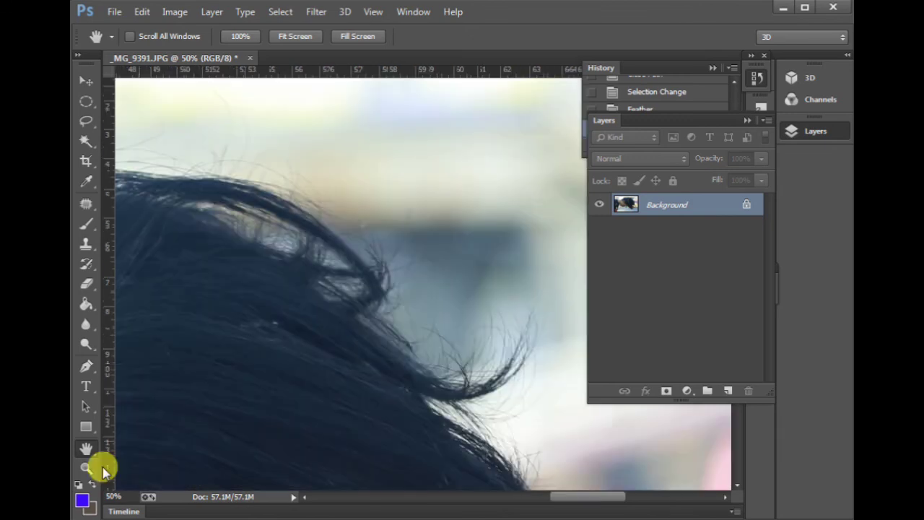
{"action": "left_click", "coordinate": [86, 468]}
{"action": "left_click", "coordinate": [337, 292]}
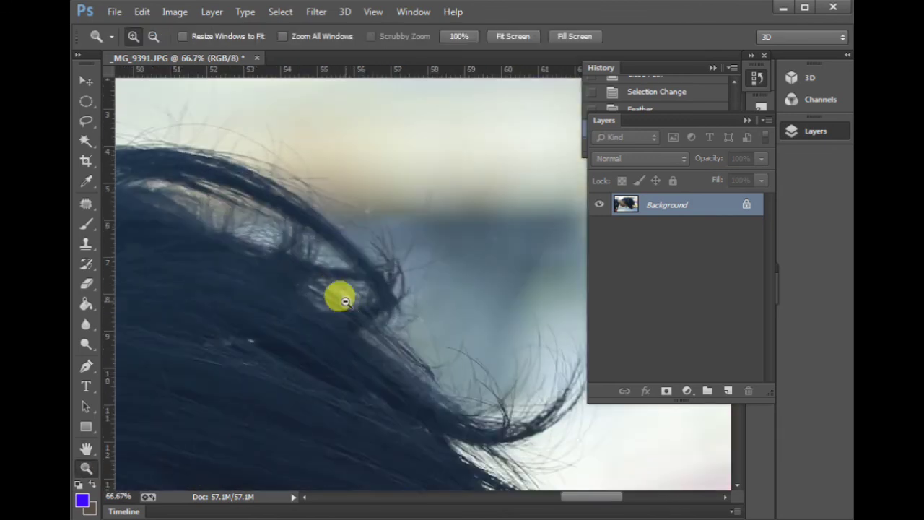
{"action": "left_click", "coordinate": [345, 301], "text": "alt"}
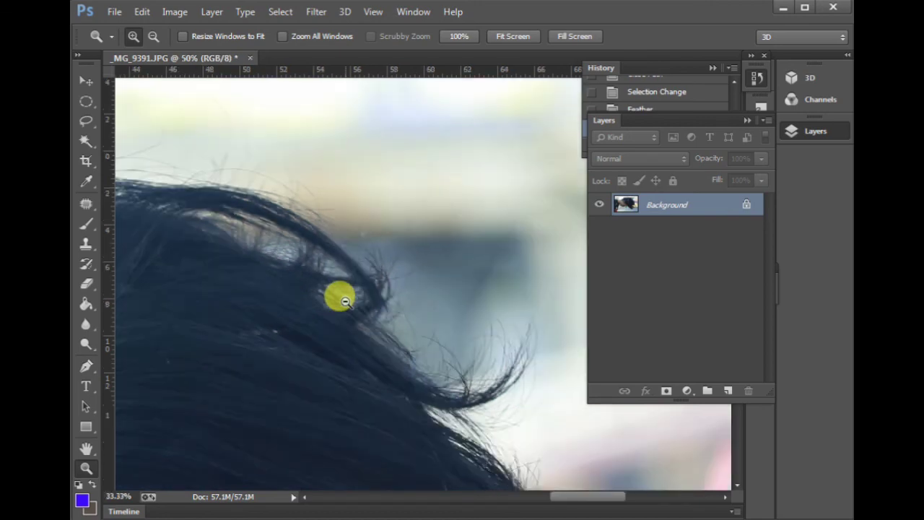
{"action": "left_click", "coordinate": [345, 302], "text": "alt"}
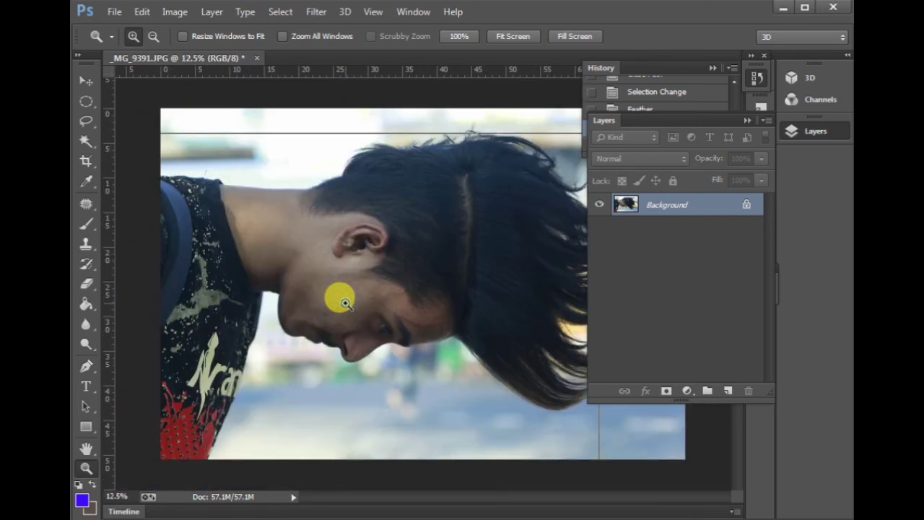
{"action": "left_click", "coordinate": [345, 302]}
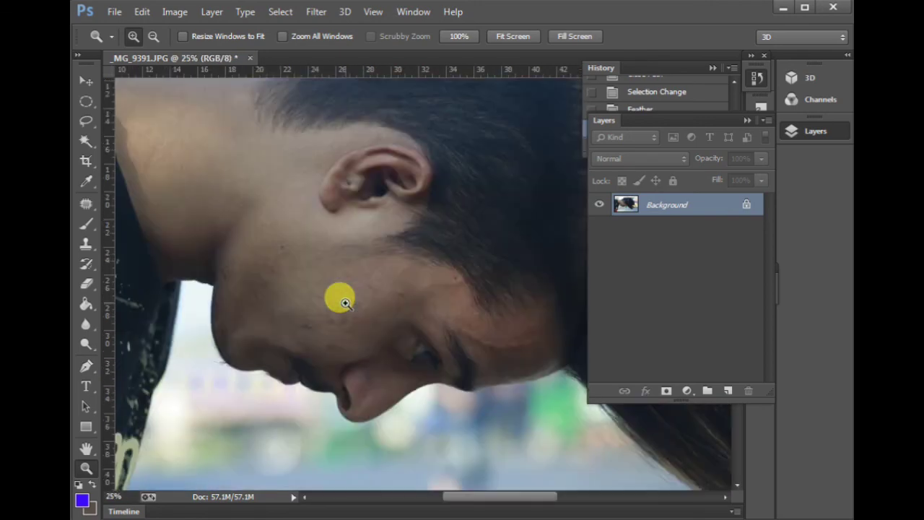